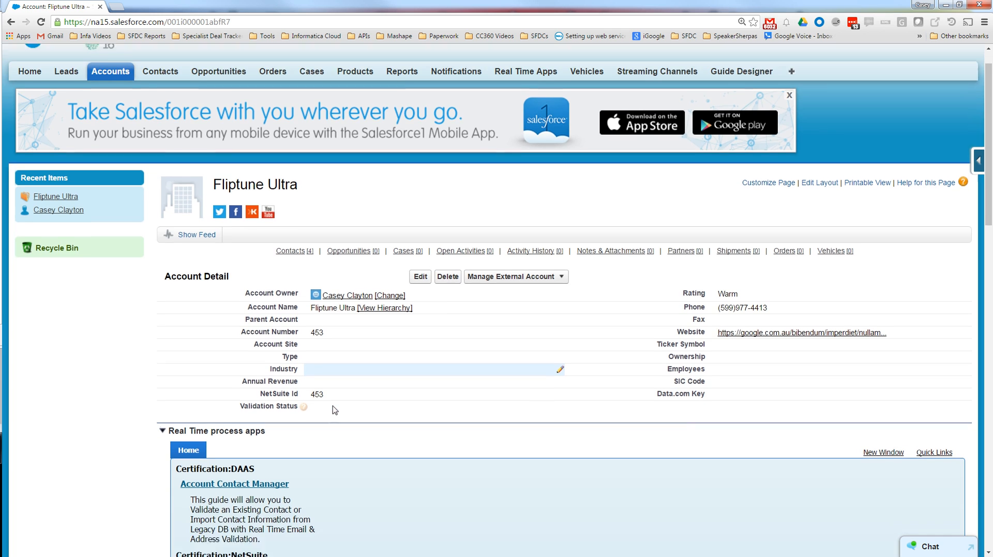
- Open the Guide Designer in a new browser tab and switch to it
scroll(469, 361, "down", 1)
scroll(470, 361, "down", 2)
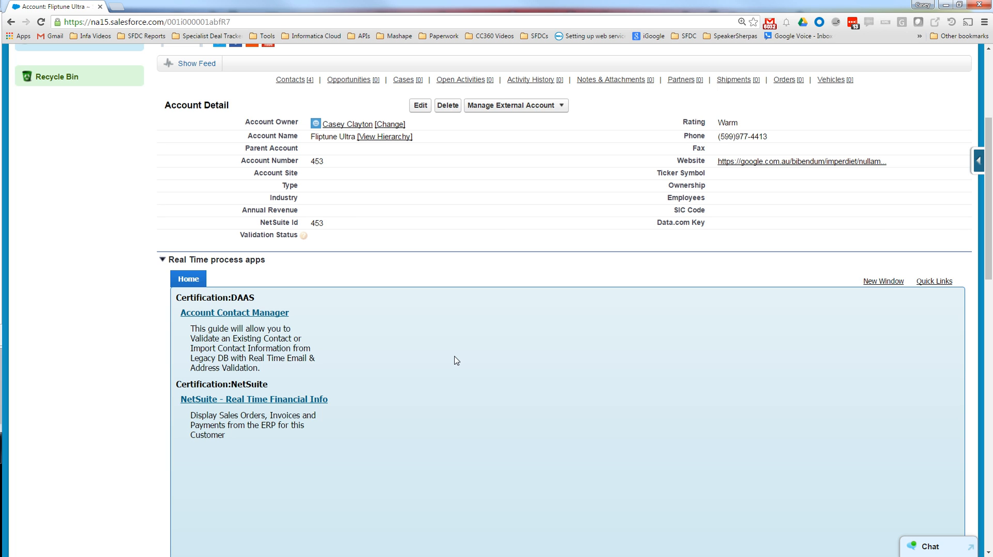
scroll(456, 360, "up", 5)
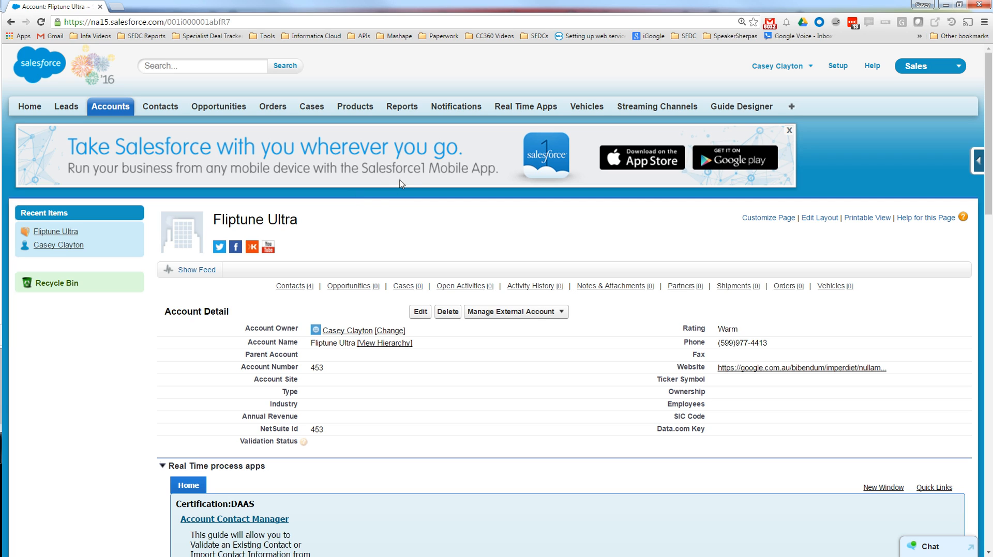
right_click(729, 109)
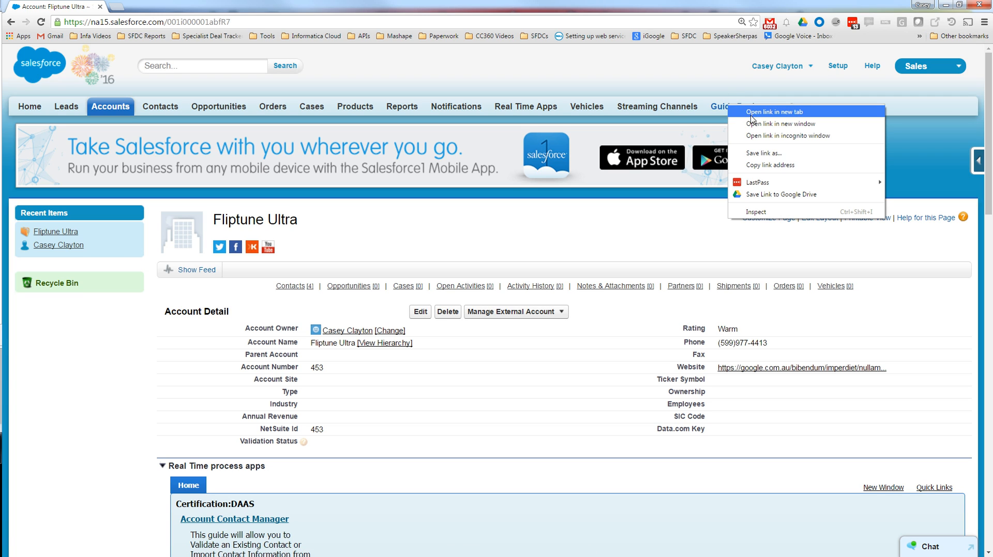
left_click(753, 117)
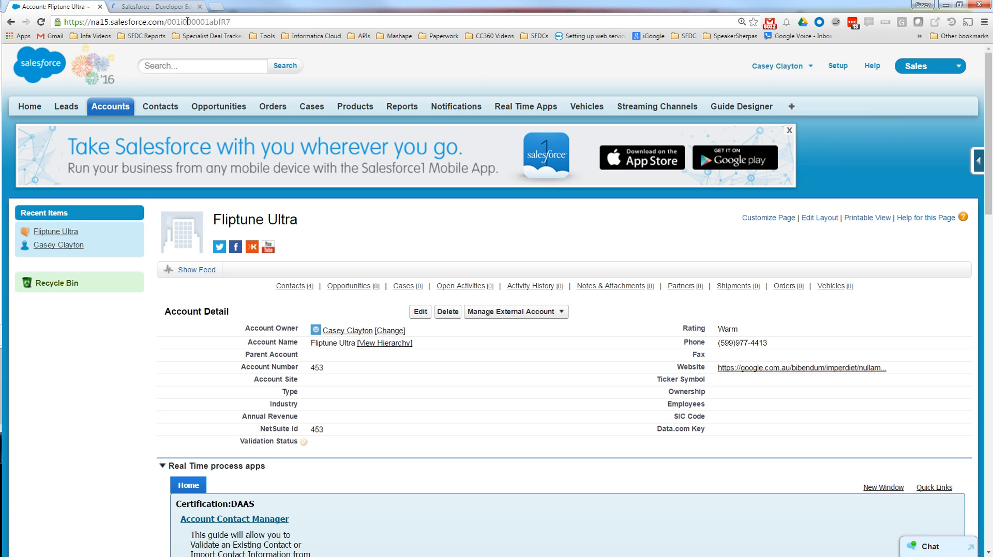
left_click(170, 8)
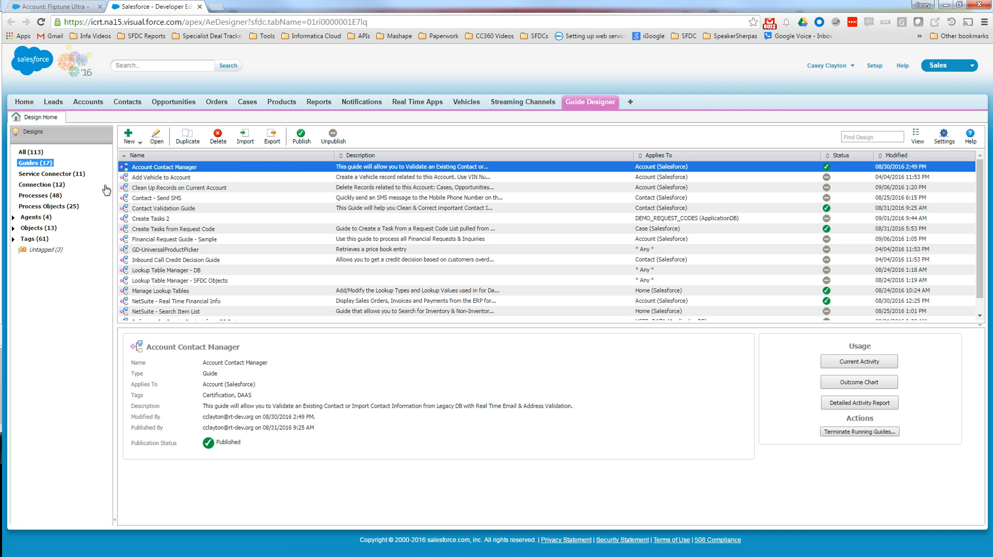
- Create a new guide and name it "Financial Request Process"
left_click(140, 143)
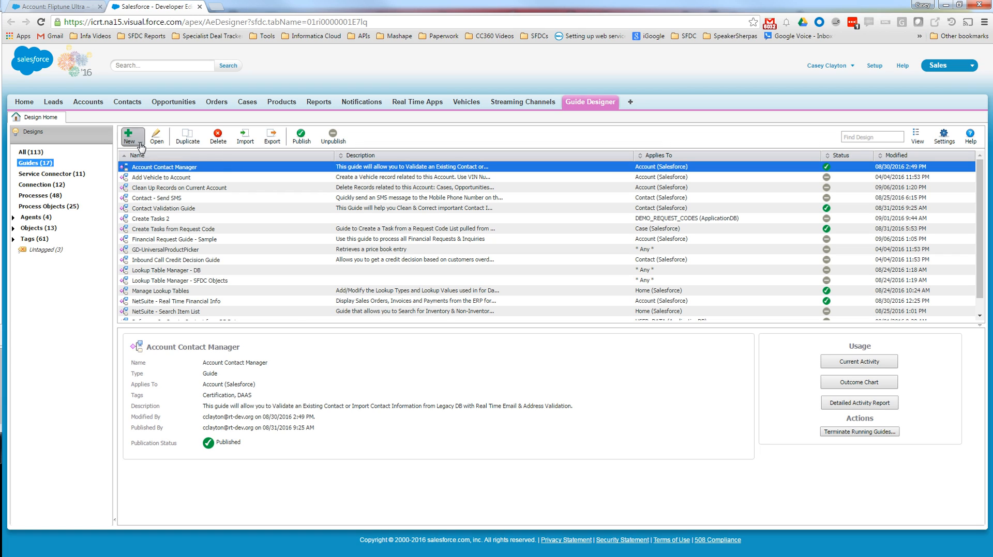
left_click(149, 167)
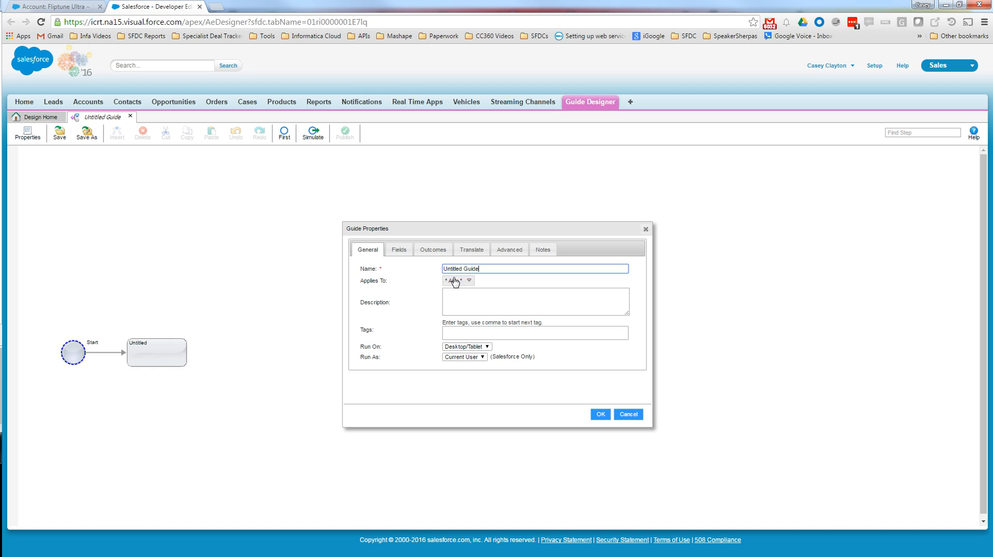
left_click_drag(484, 269, 378, 274)
type("F")
type("inancial")
type(" CR")
key("BackSpace")
key("BackSpace")
type("Request Proce")
key("BackSpace")
type("cess")
- Make the guide apply to the Salesforce Account object and describe it as "Use this guide to process all Financial Requests & Inquiries"
left_click(457, 281)
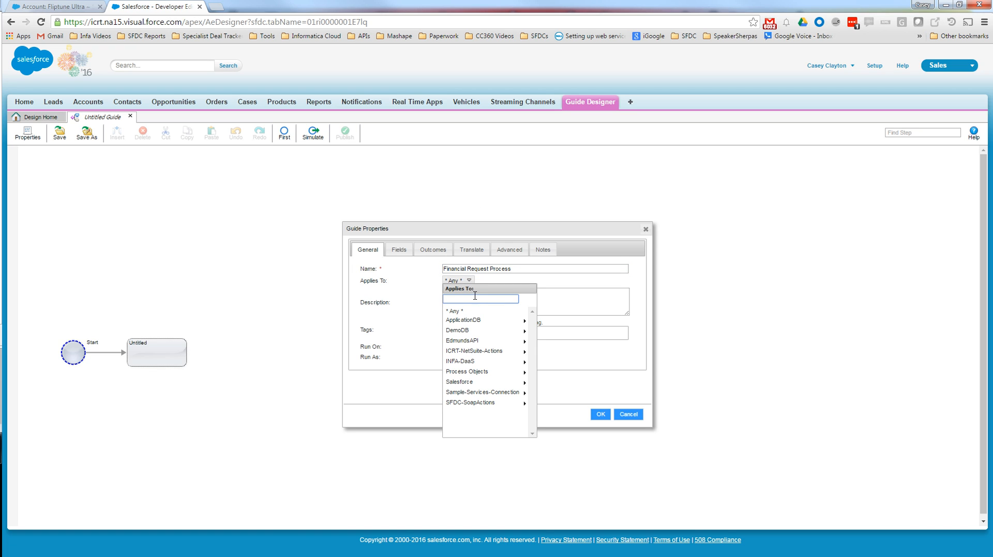
left_click(490, 385)
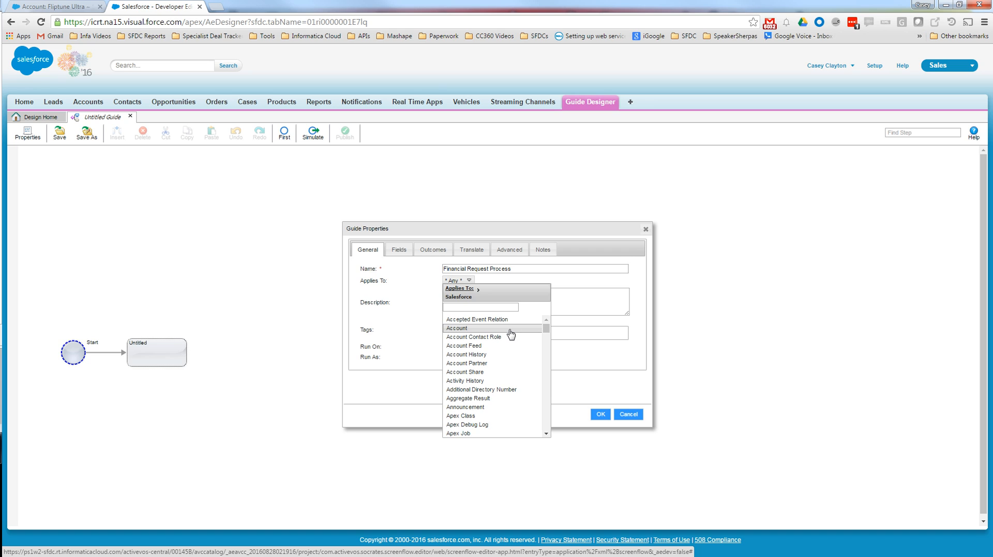
left_click(510, 329)
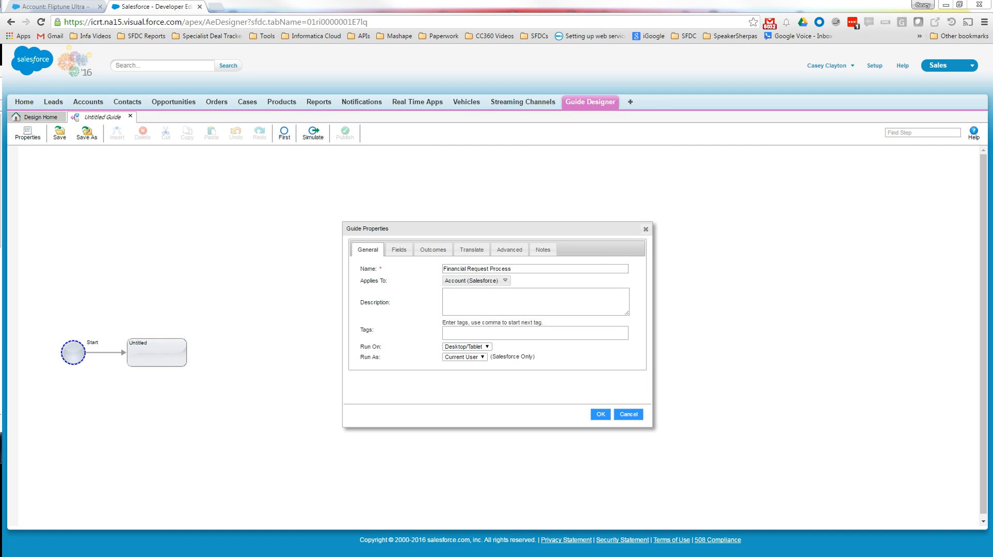
left_click(589, 297)
type("Use this guide to process all Financial Requests & Inquiries")
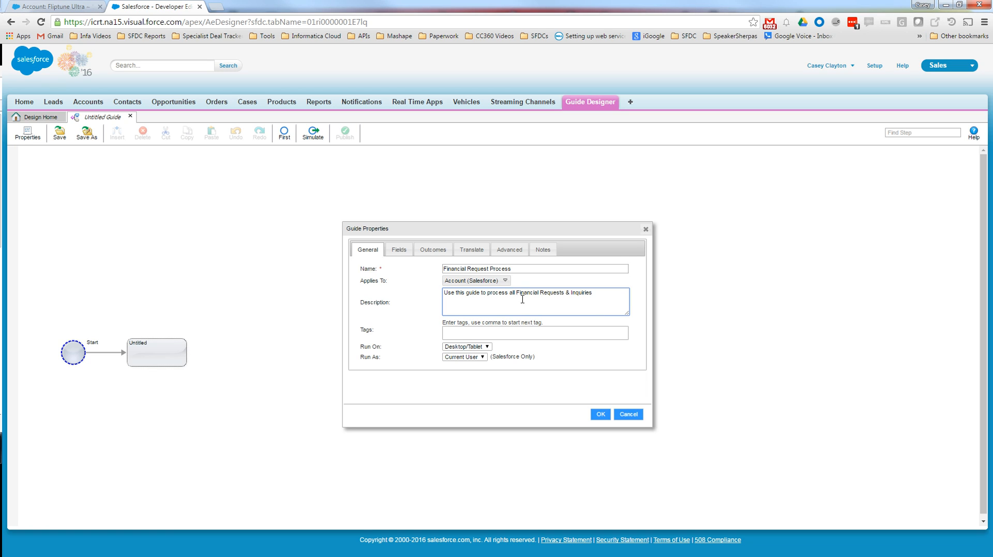
- Tag the guide with "Dreamforce" and accept the guide properties
left_click(588, 335)
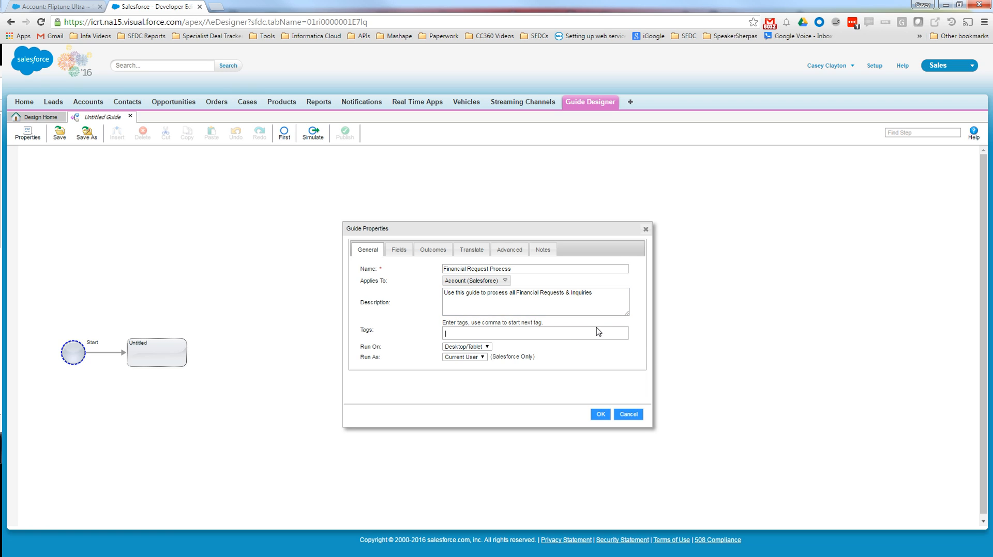
type("Drea")
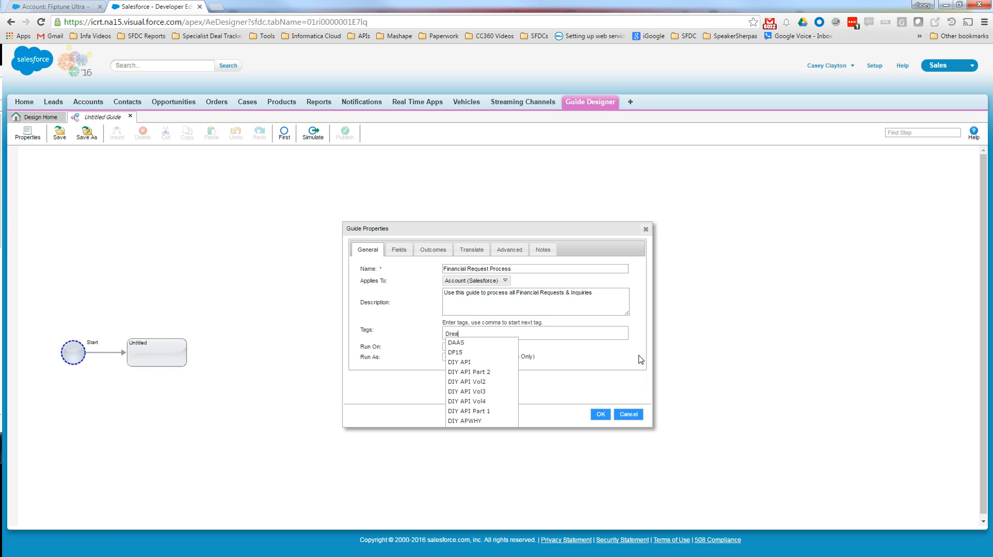
type("mforce")
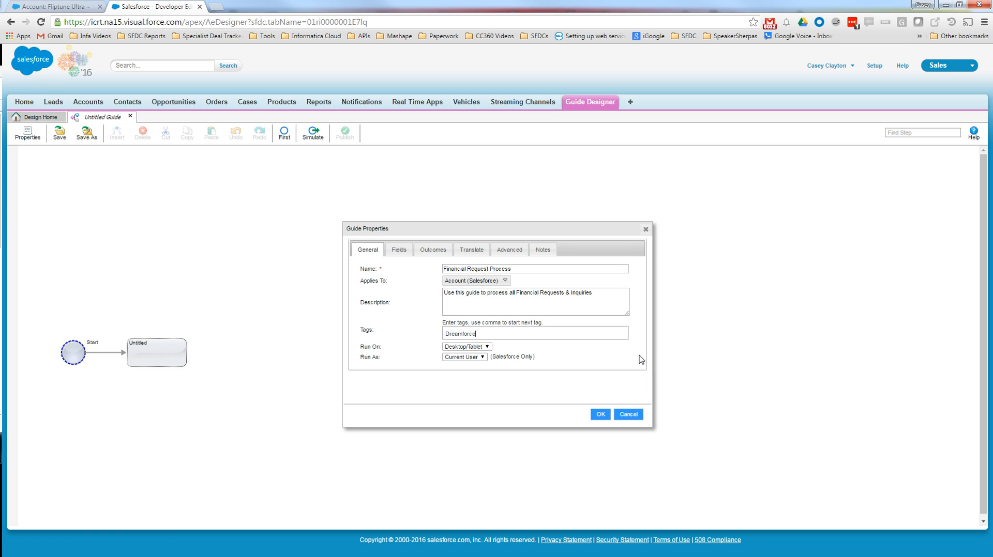
type(",")
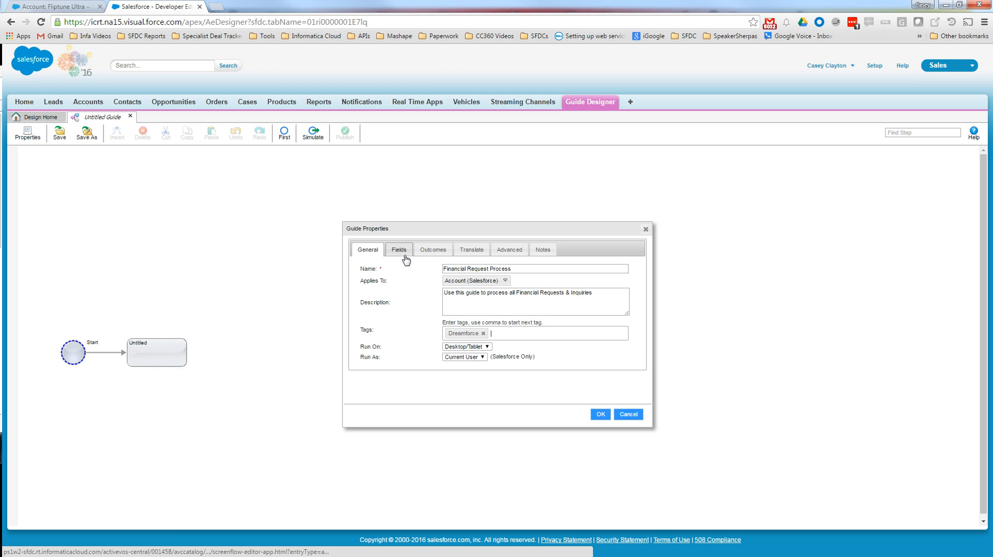
left_click(600, 416)
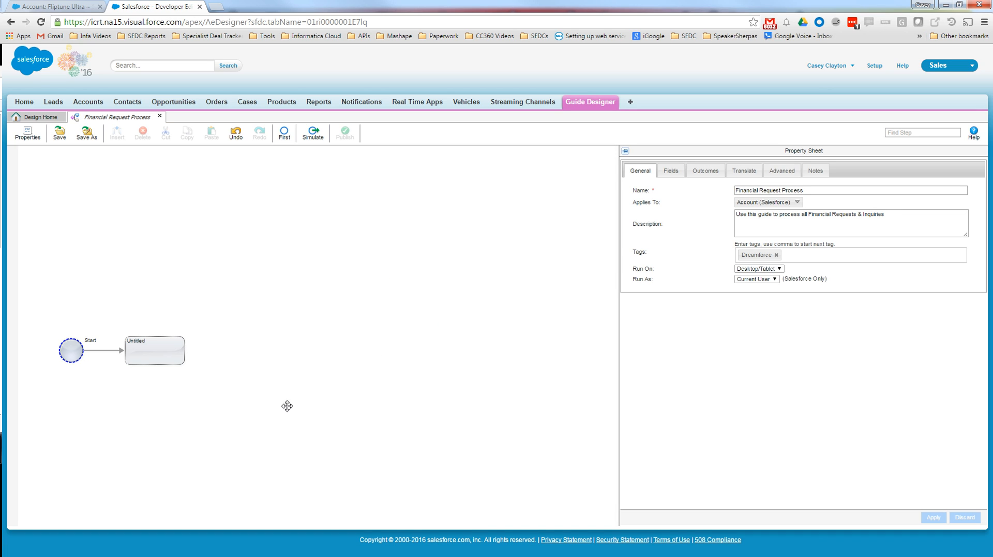
- Add a temporary text field named "Verification Zip" to the guide
left_click(678, 173)
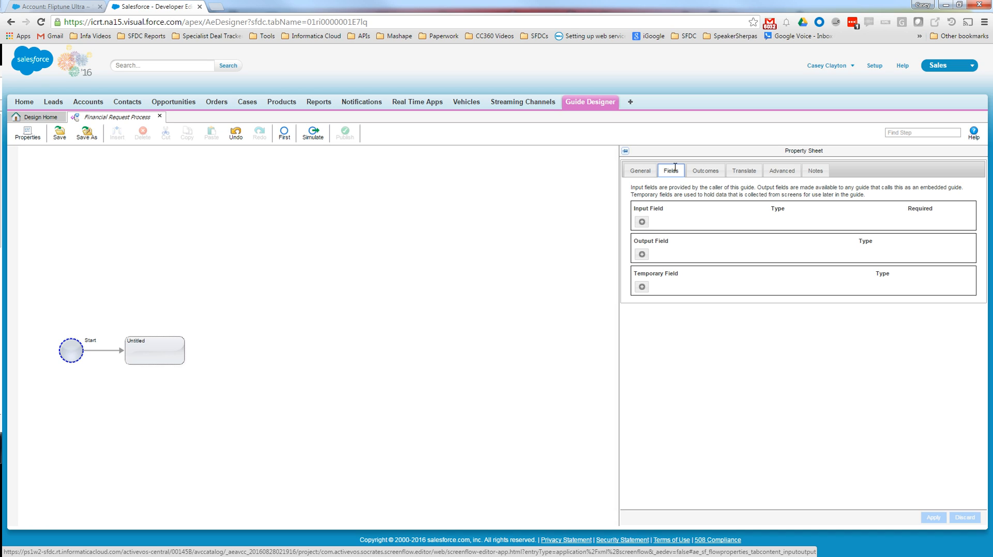
left_click(641, 287)
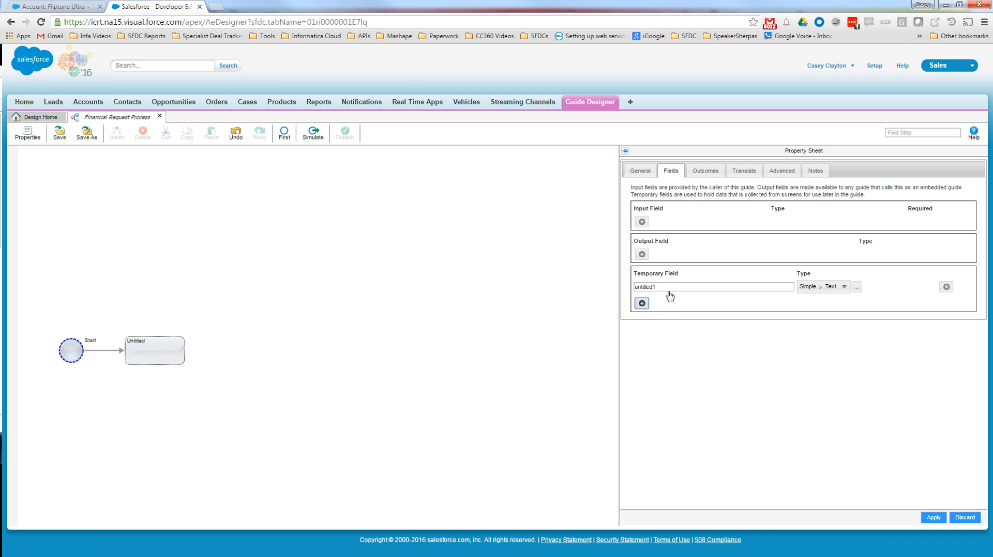
left_click(680, 288)
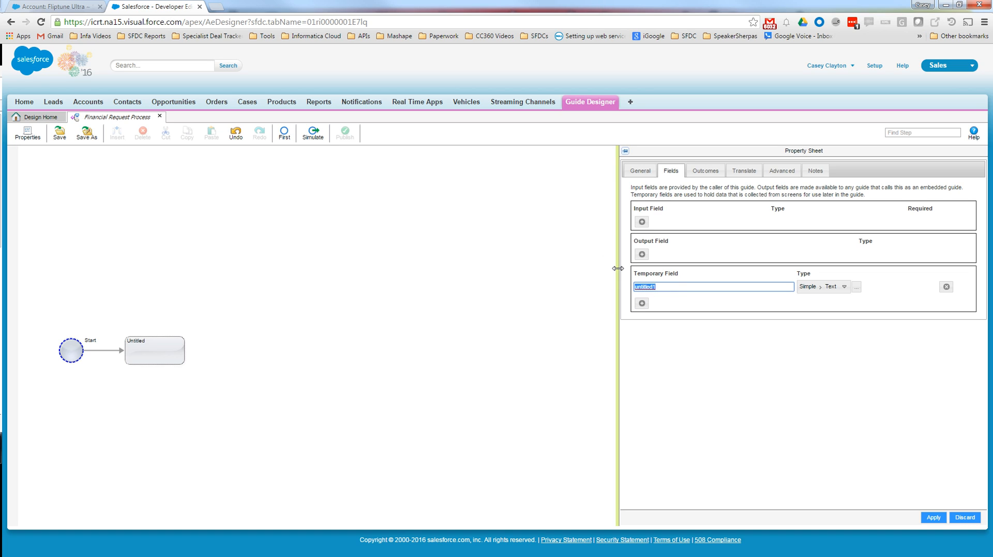
type("Ver")
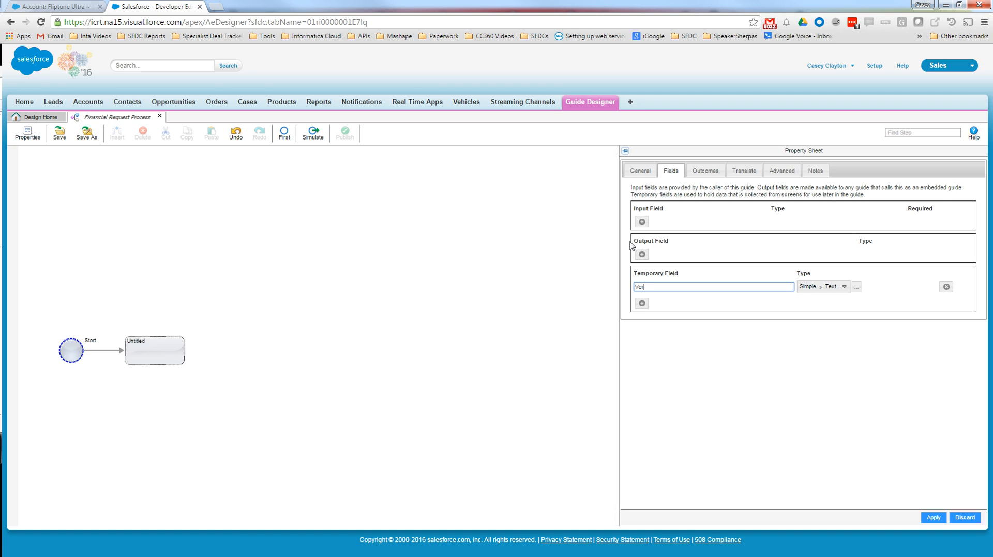
type("ification Zip")
- Add a second temporary text field named "Error Message" and apply the field changes
left_click(642, 303)
left_click_drag(660, 308, 595, 303)
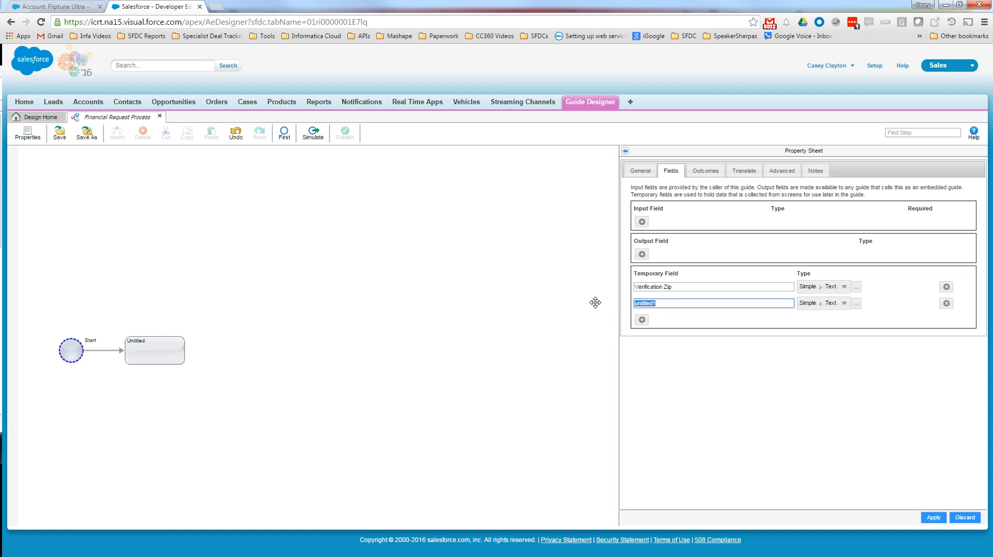
type("Error Message")
left_click(932, 519)
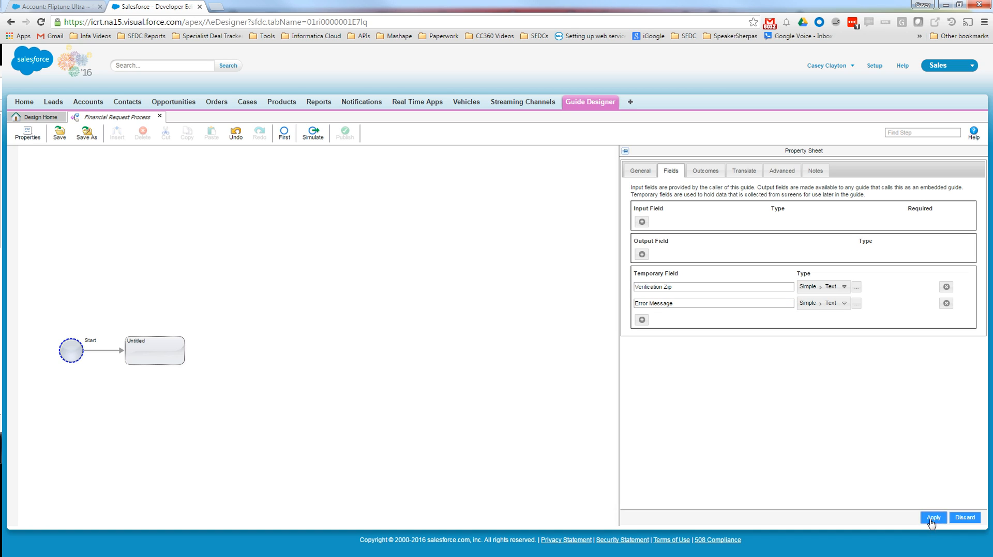
- Select the untitled step after Start and pin the step palette open
left_click(173, 356)
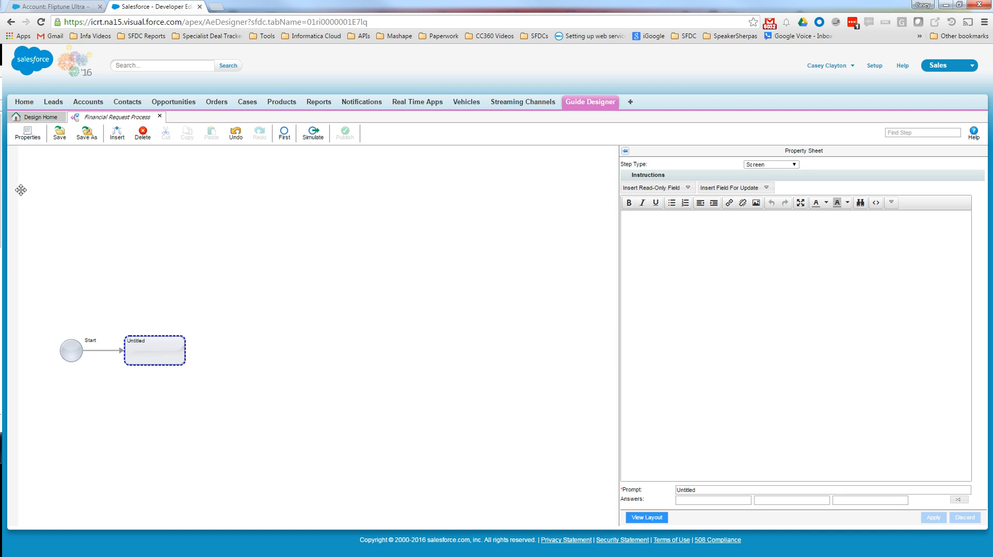
mouse_move(10, 171)
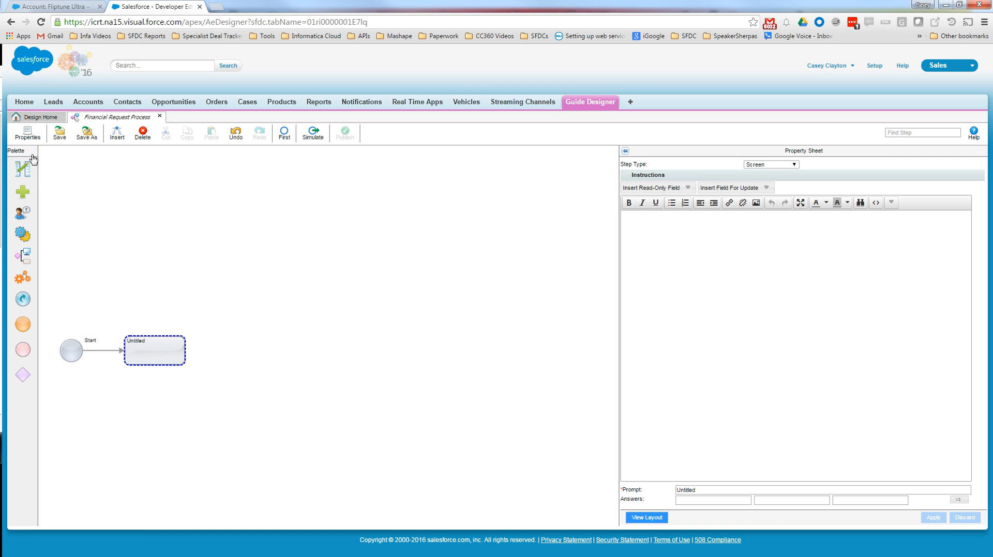
left_click(32, 151)
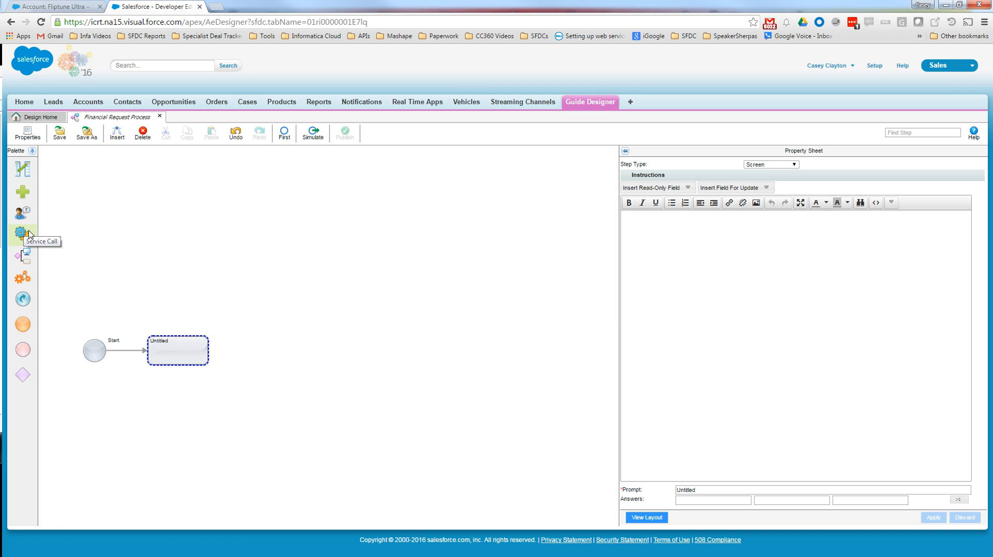
left_click_drag(30, 236, 44, 235)
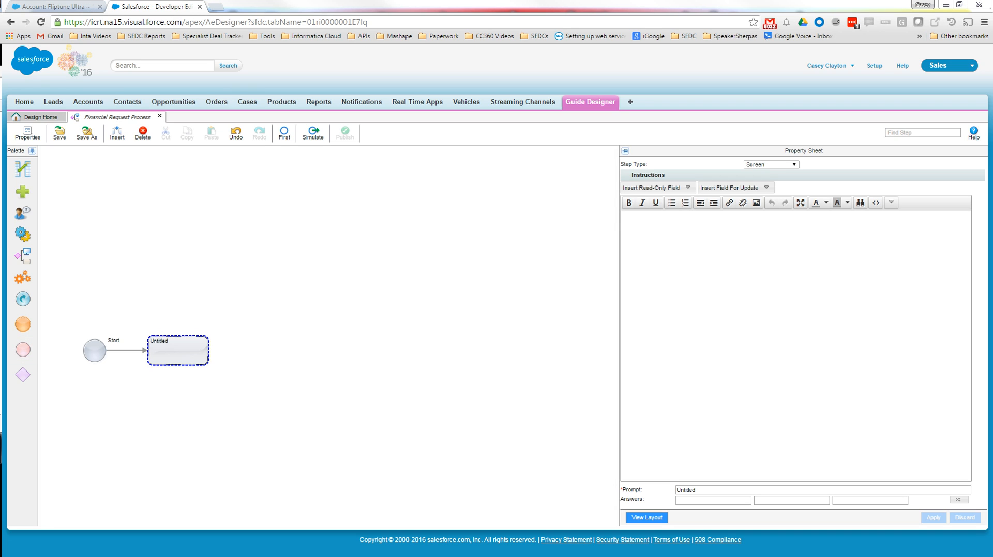
- Write "Welcome to the Financial Request Guide" as the screen step's instructions
left_click(726, 317)
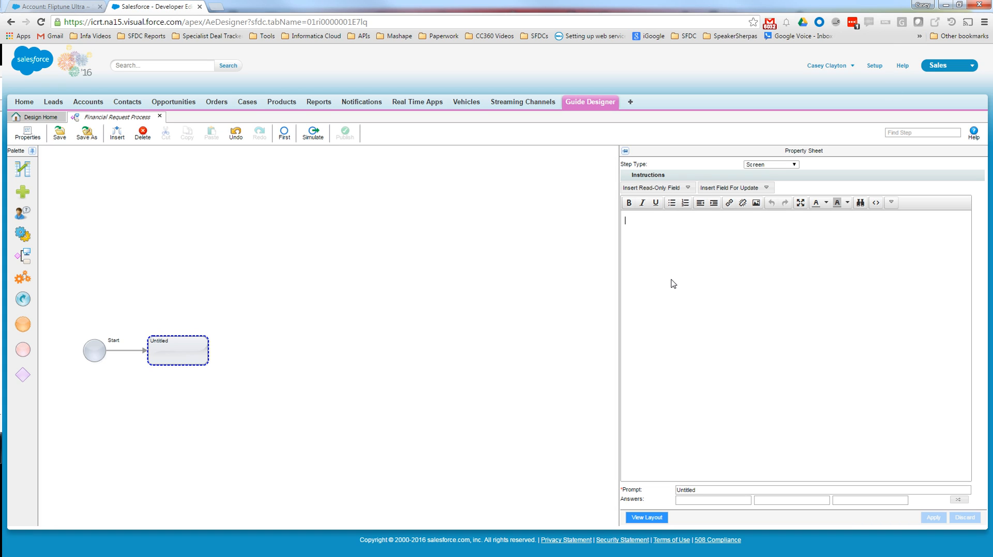
type("Welcome to the Financial")
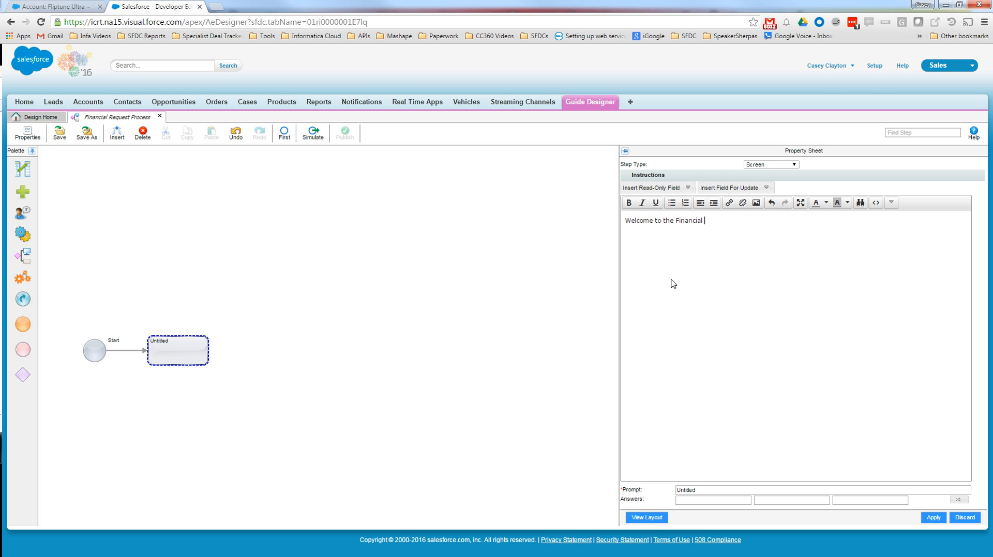
type(" Request Guide")
- Insert the read-only Account Name field below the welcome text and label it "Account Name:"
left_click(683, 190)
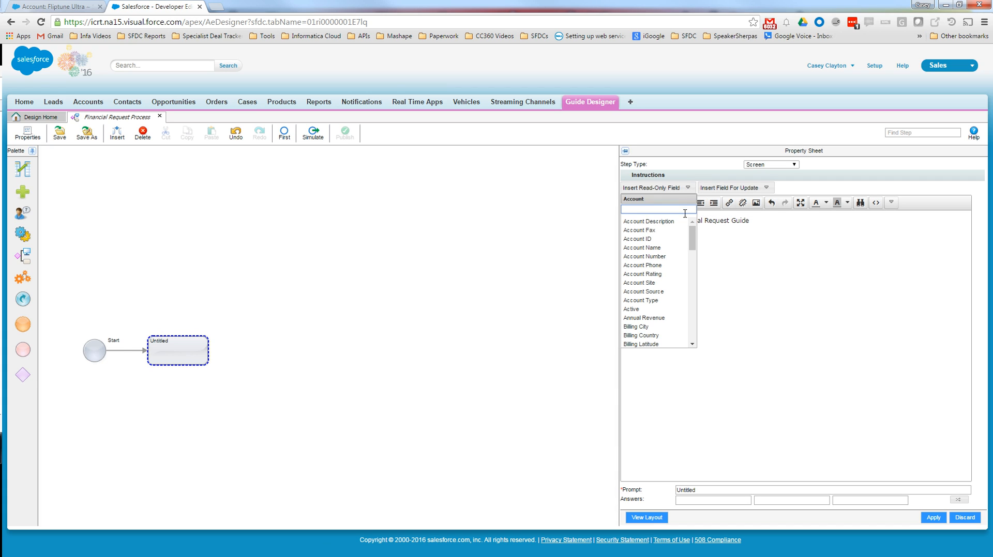
left_click(645, 248)
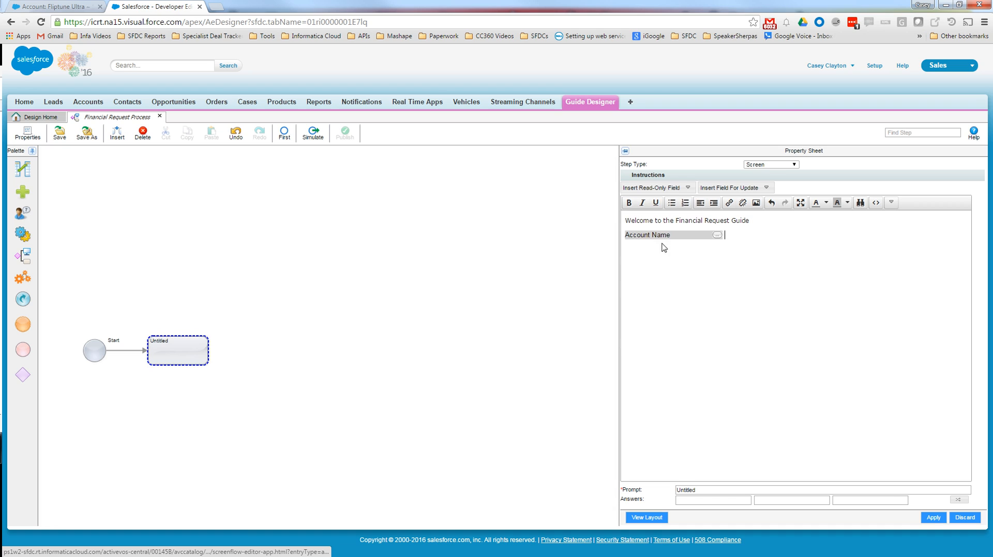
type("Accoub")
key("BackSpace")
type("nt Name: Account Name")
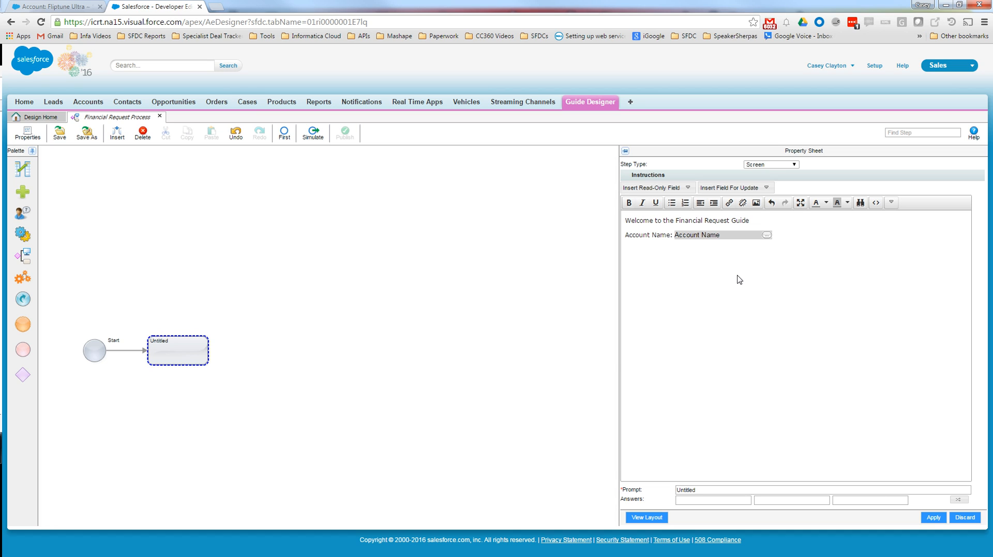
- Insert the read-only Full Name field of the account owner's manager on the line below the account name
left_click(686, 187)
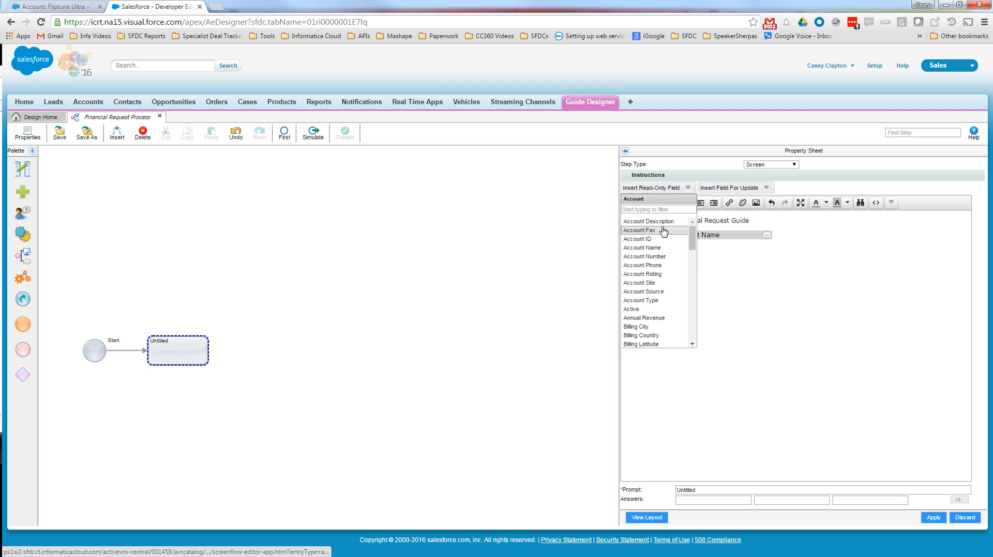
scroll(656, 266, "down", 5)
scroll(656, 266, "down", 7)
scroll(662, 271, "down", 4)
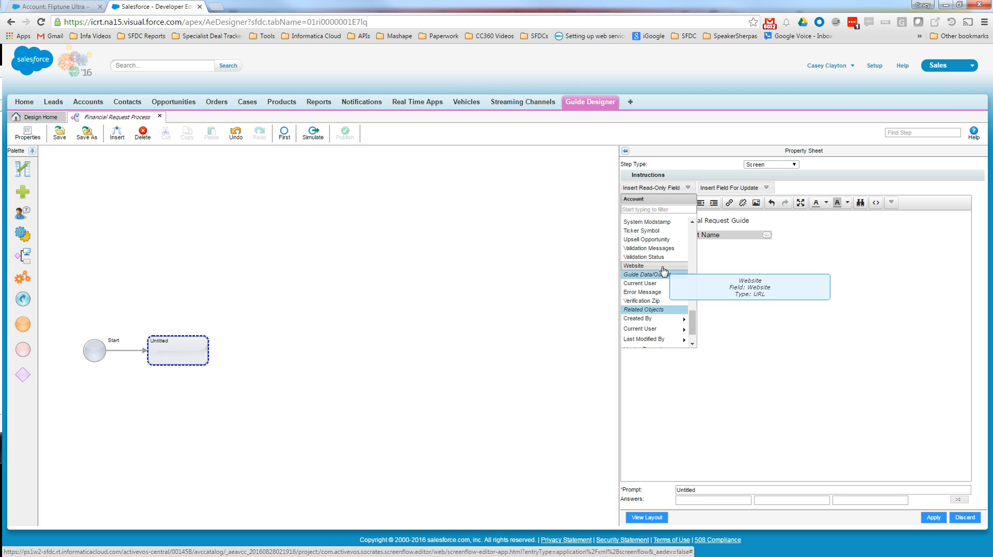
scroll(667, 274, "down", 2)
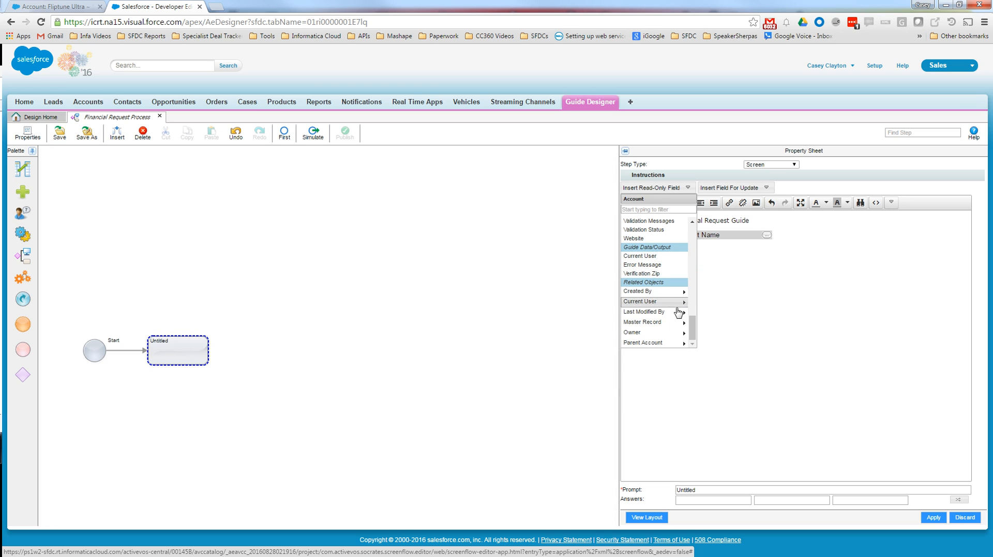
left_click(669, 333)
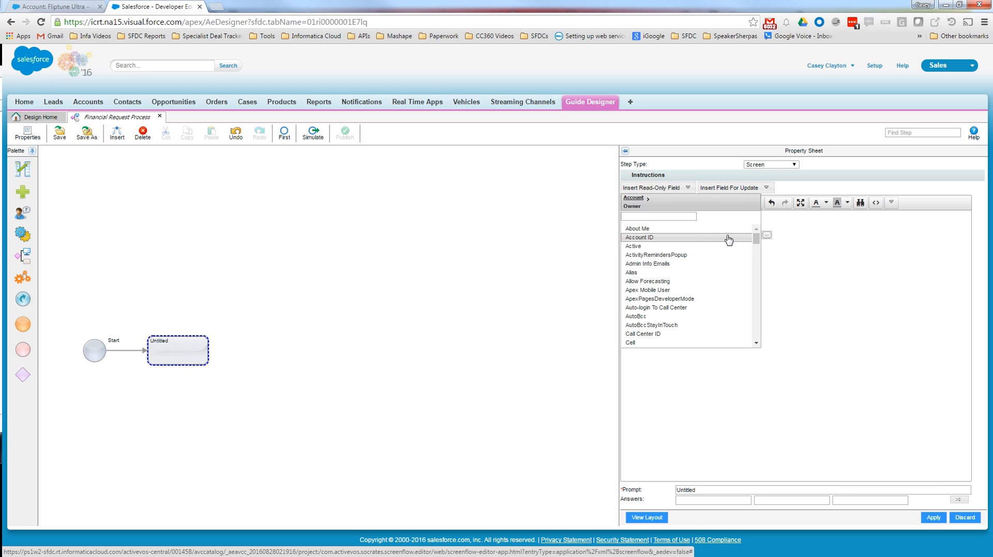
scroll(736, 231, "down", 6)
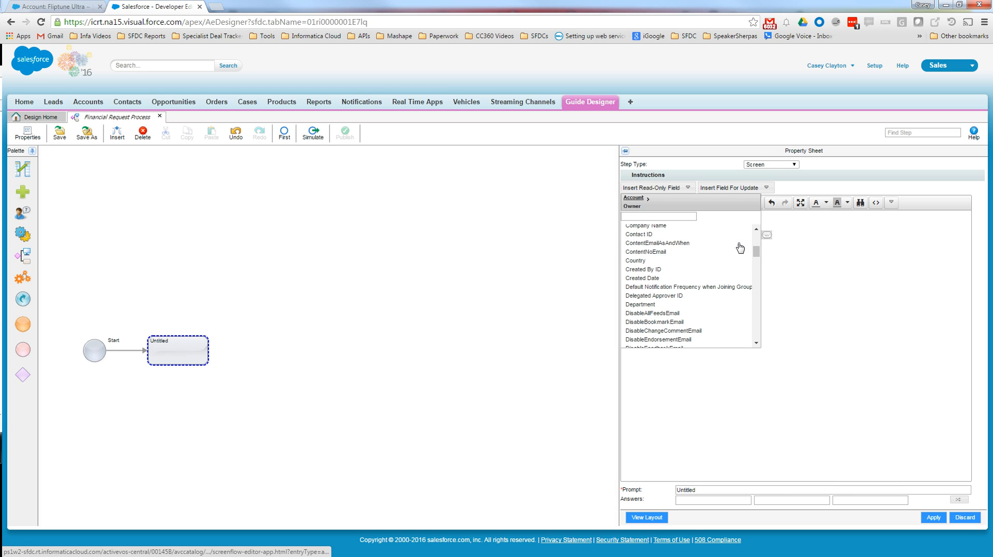
left_click_drag(756, 253, 758, 349)
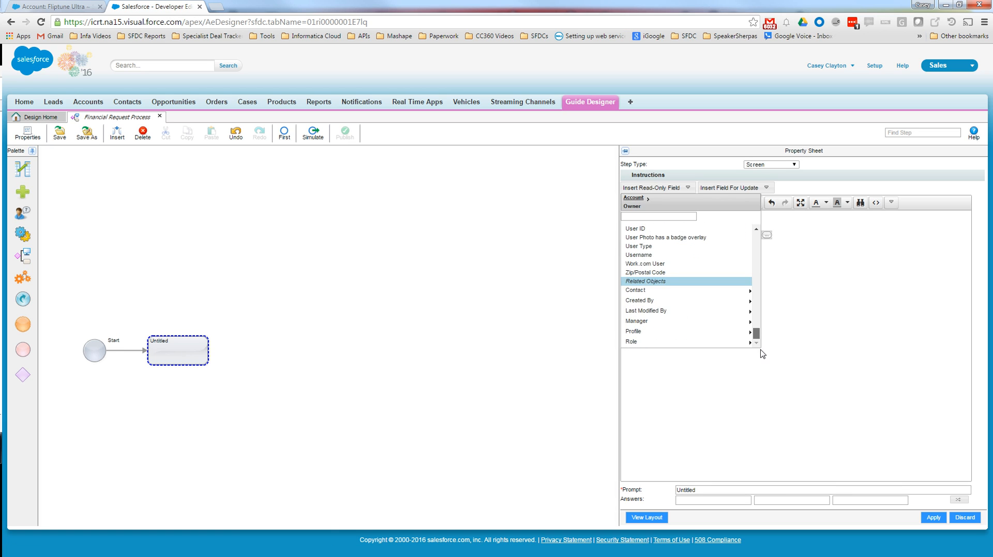
left_click(750, 325)
left_click(656, 219)
type("full")
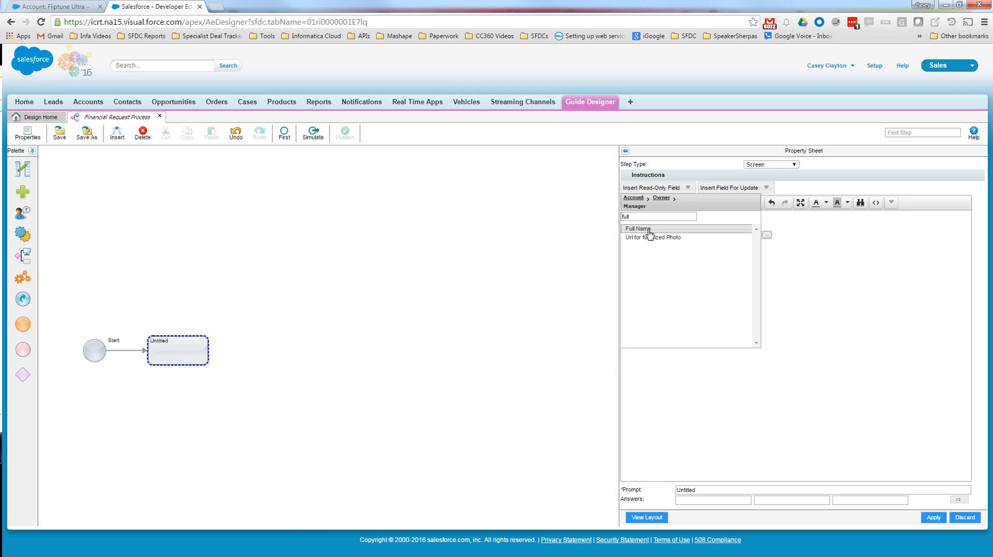
left_click(638, 229)
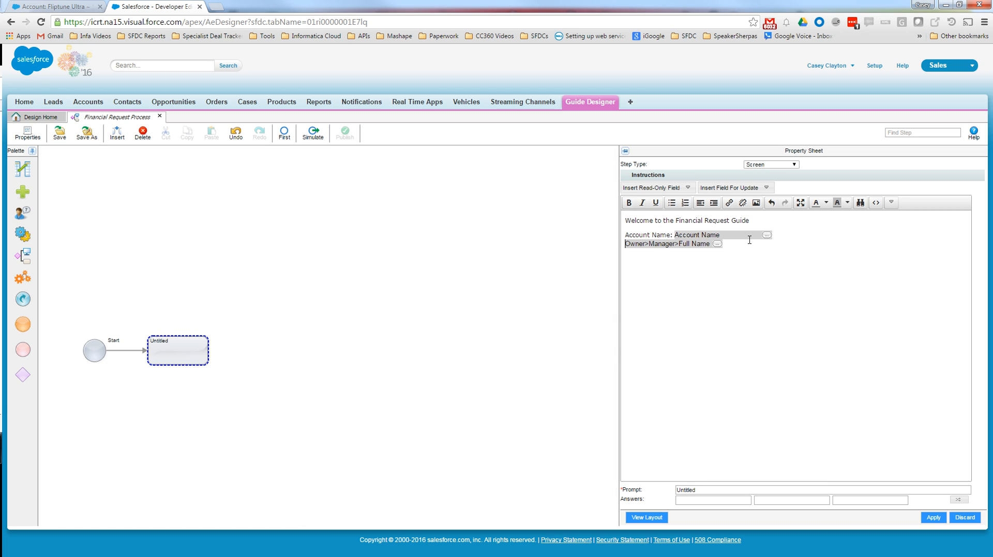
- Label the owner manager's full name field "Account Owner Manager Name:"
type("Account ")
type("Owner ")
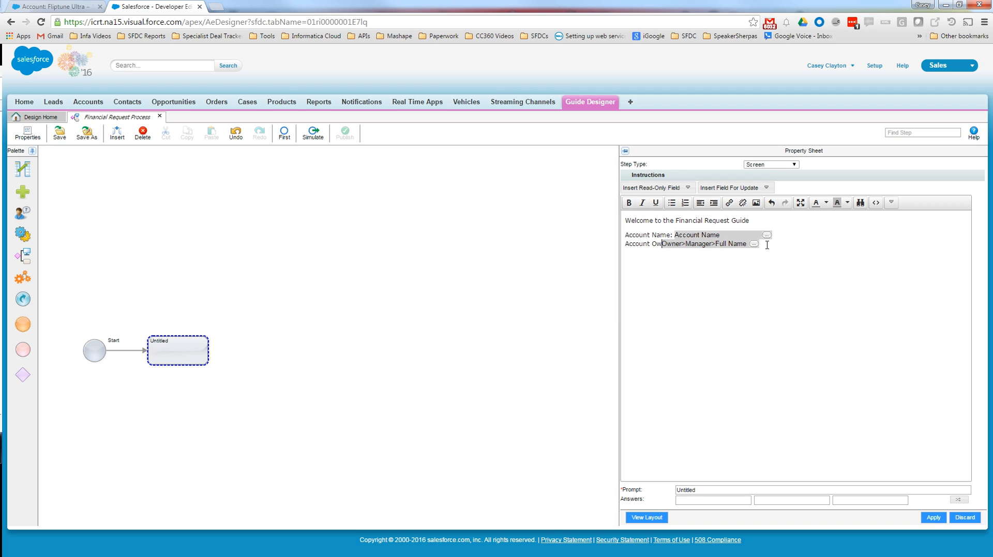
type("Manager ")
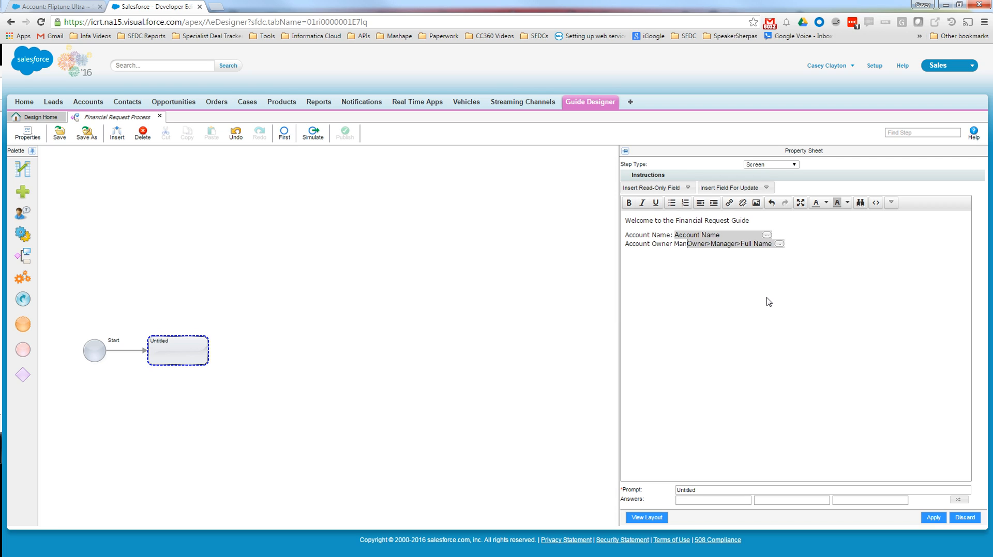
type("Name:")
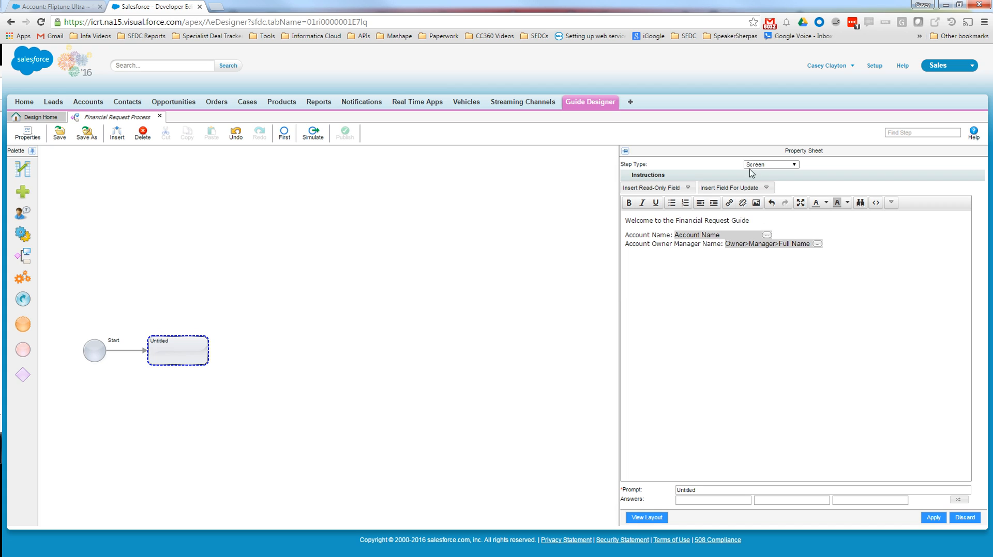
- Insert the Account Rating field for update below the owner manager name line
left_click(766, 190)
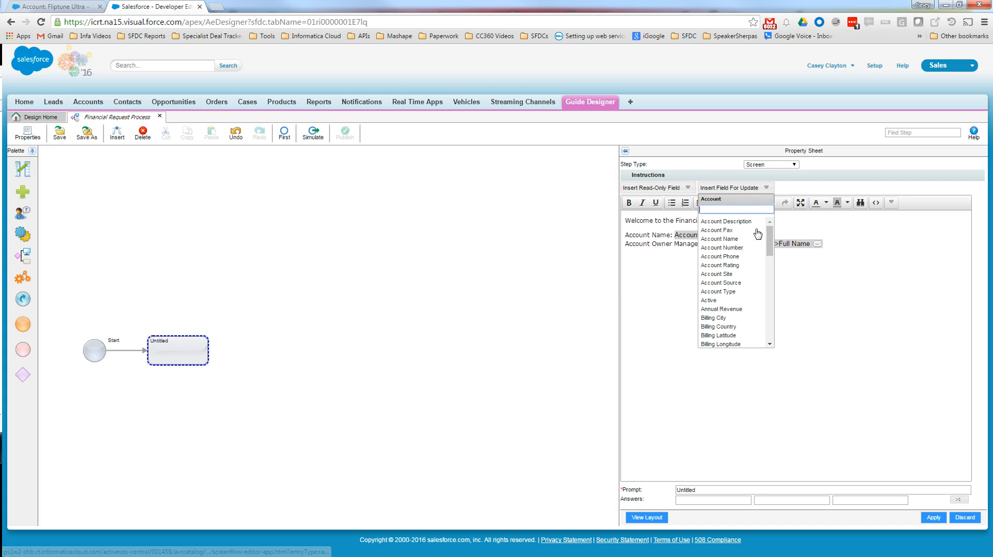
left_click(755, 268)
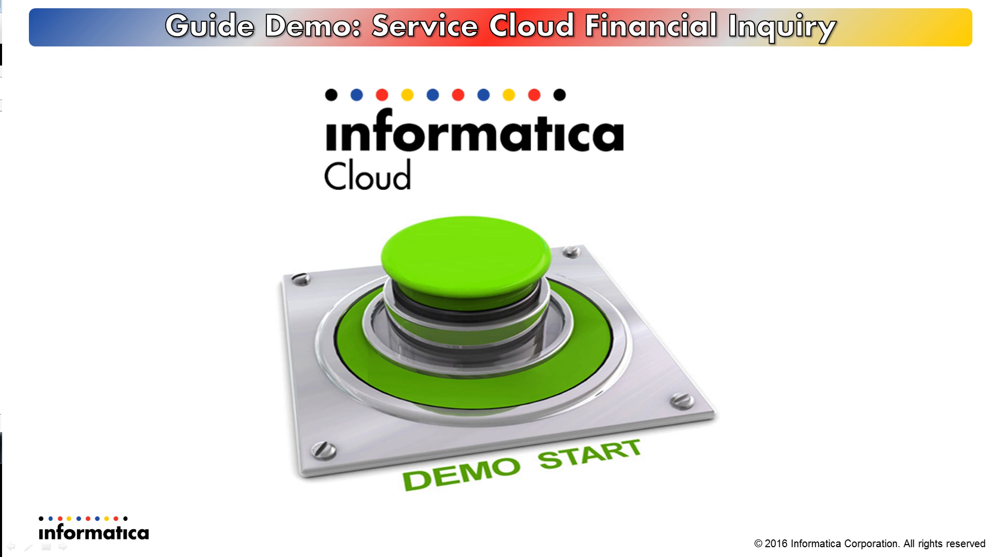
key("Right")
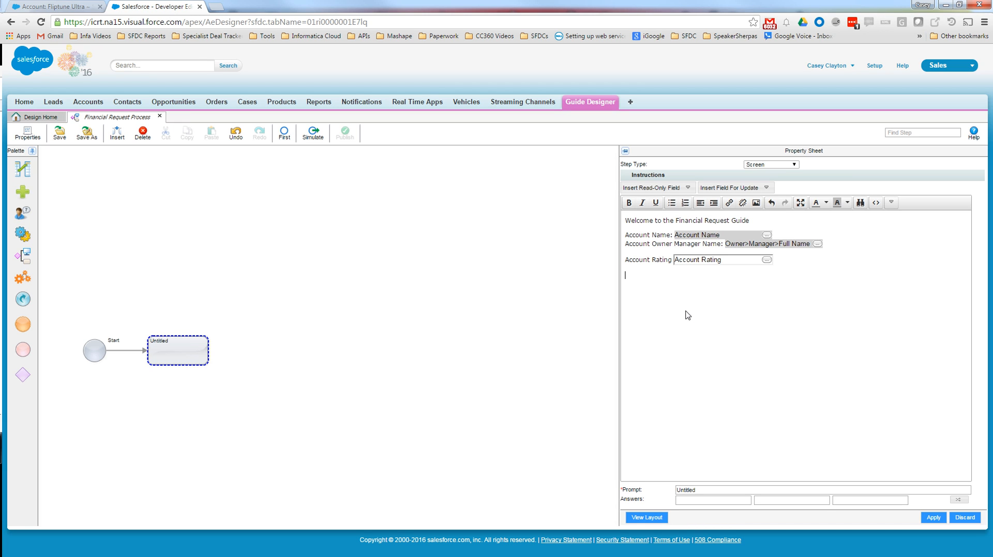
- Write "Please ask customer for their Account Billing Zip Code" below the rating and insert the temporary Verification Zip field for update beneath it
type("lease ask customer for their Accounbt  Billing ")
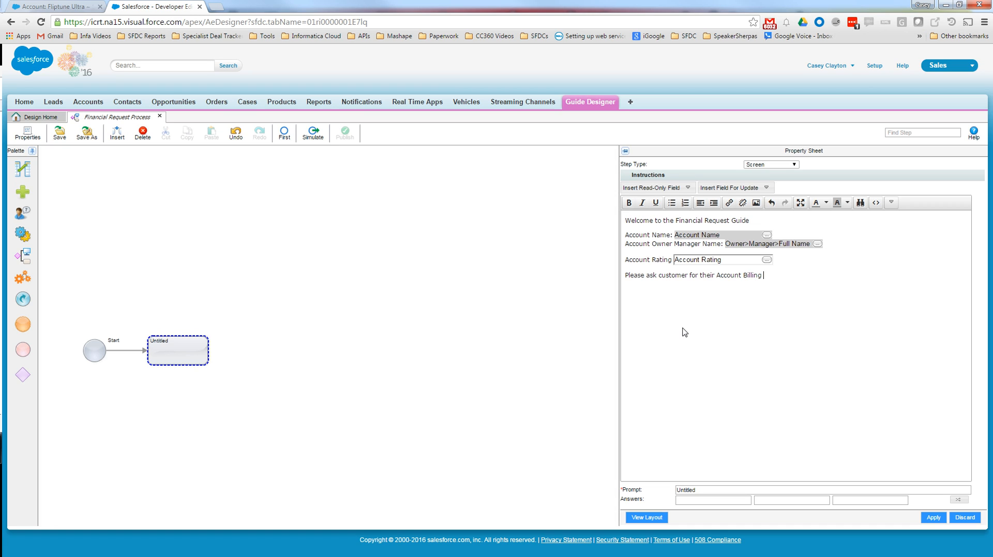
type("Zip Code")
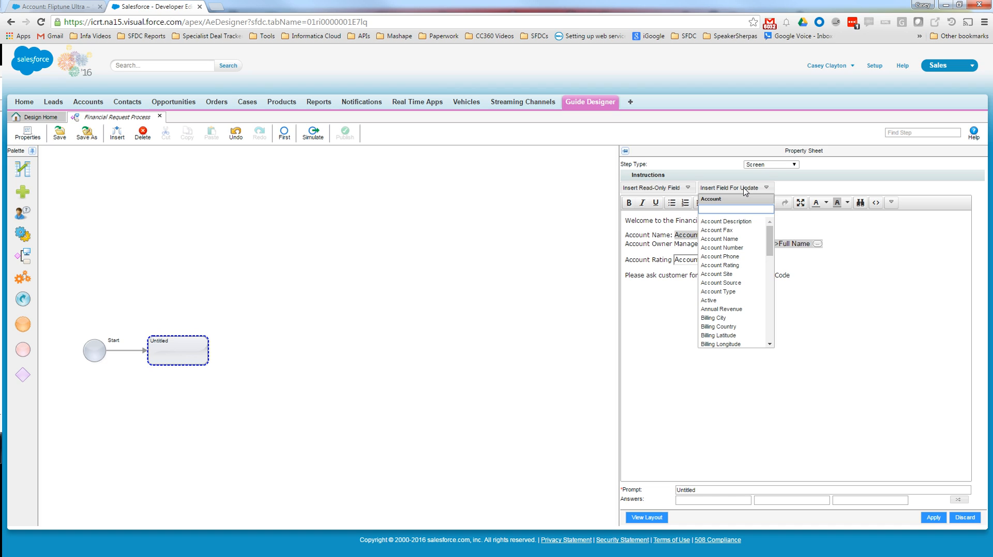
type("ve")
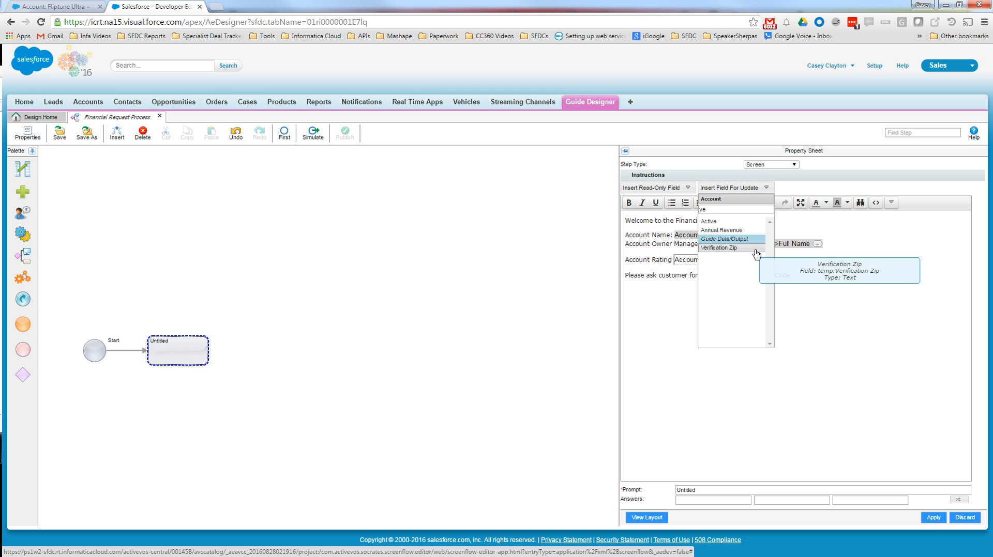
left_click(755, 249)
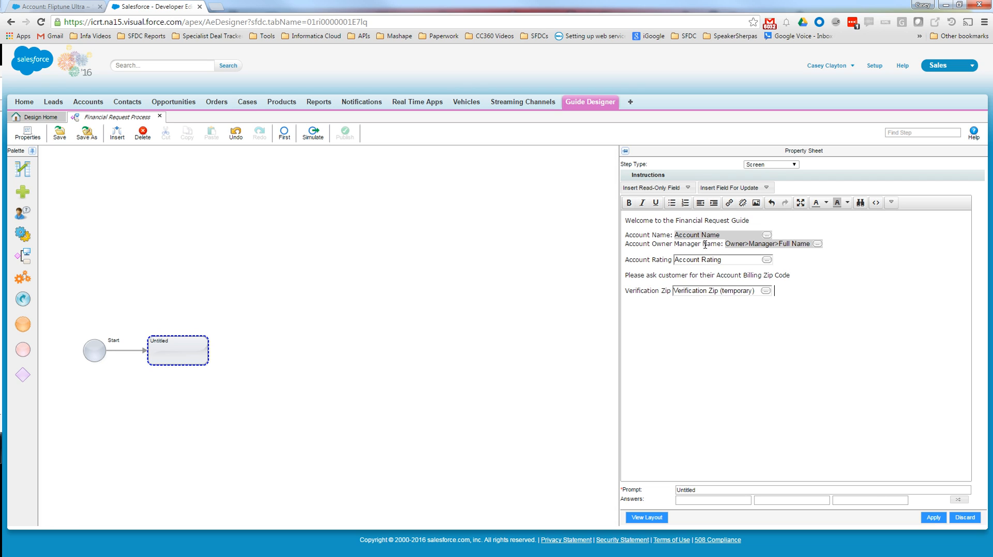
- Set the welcome heading's font size to 14pt and make the billing zip code request line bold
left_click_drag(773, 220, 556, 162)
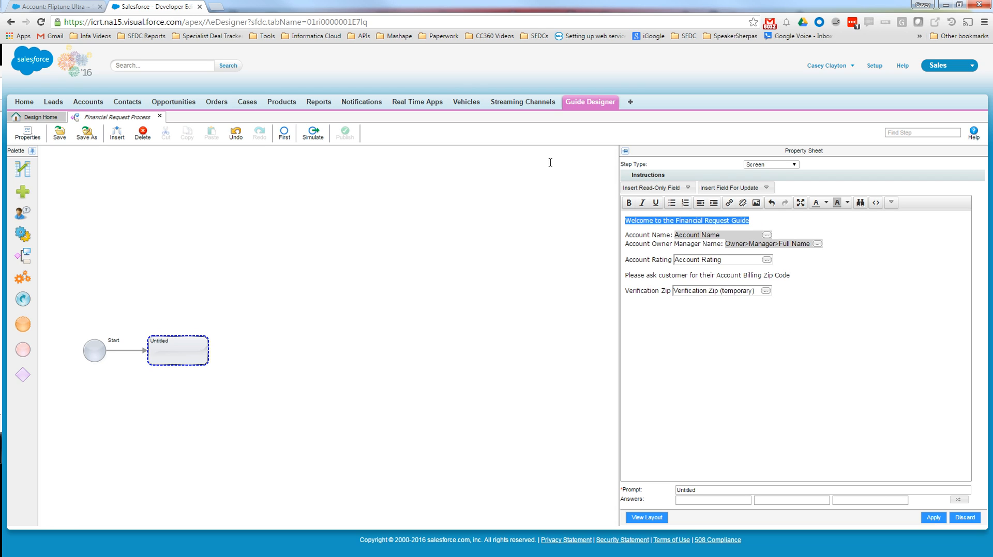
left_click(892, 204)
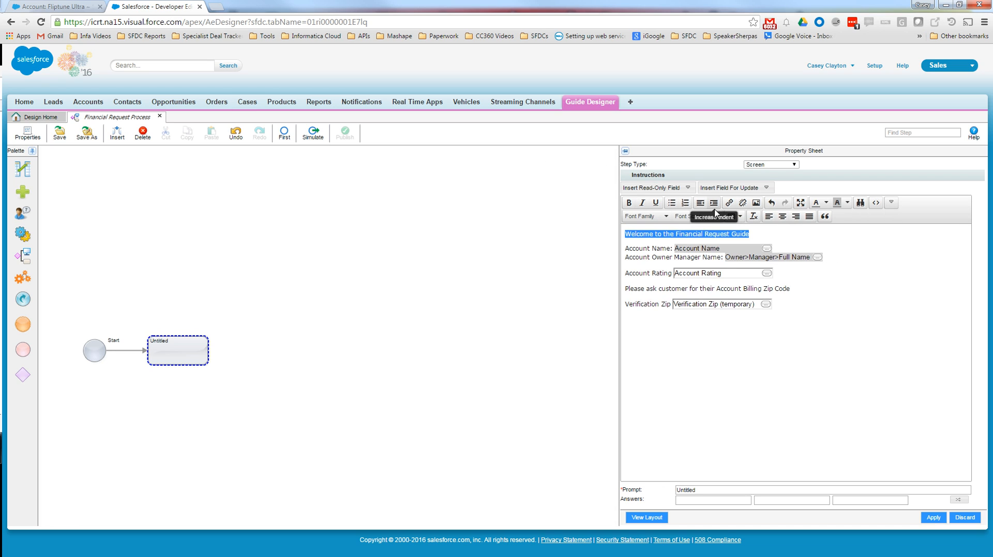
left_click(716, 218)
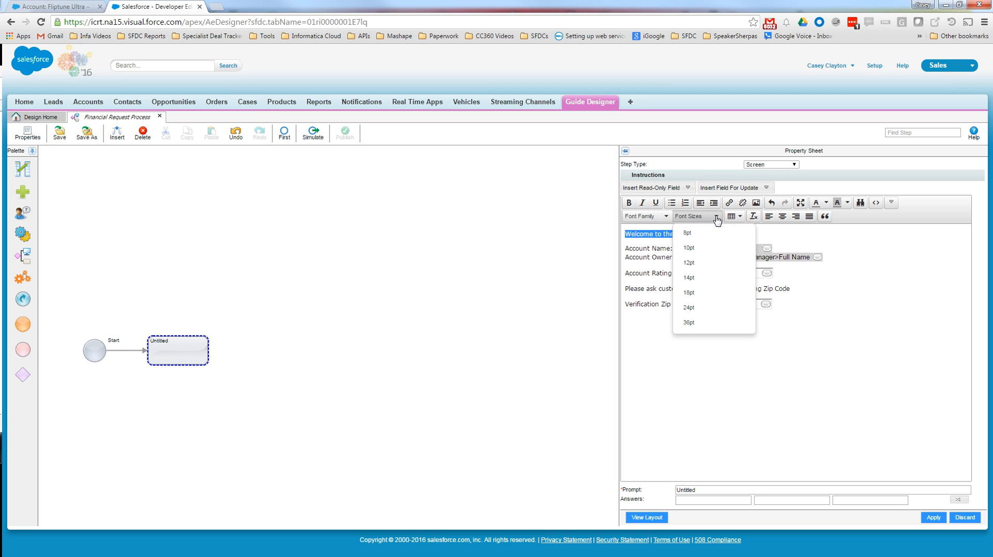
left_click(712, 279)
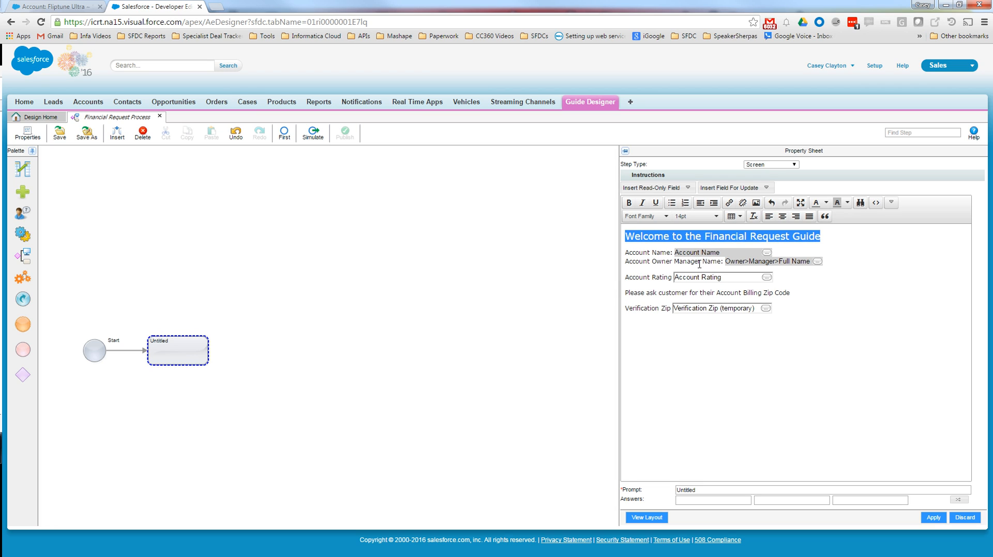
left_click_drag(796, 294, 623, 295)
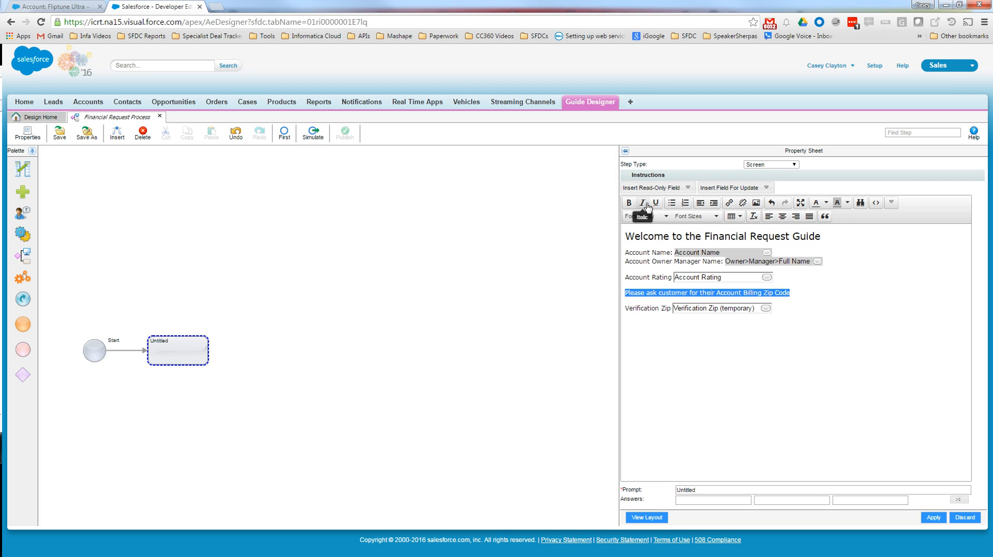
left_click(629, 202)
- Insert the "Sales Call Follow-Up 6" image at the start of the welcome heading, floated right
left_click(629, 240)
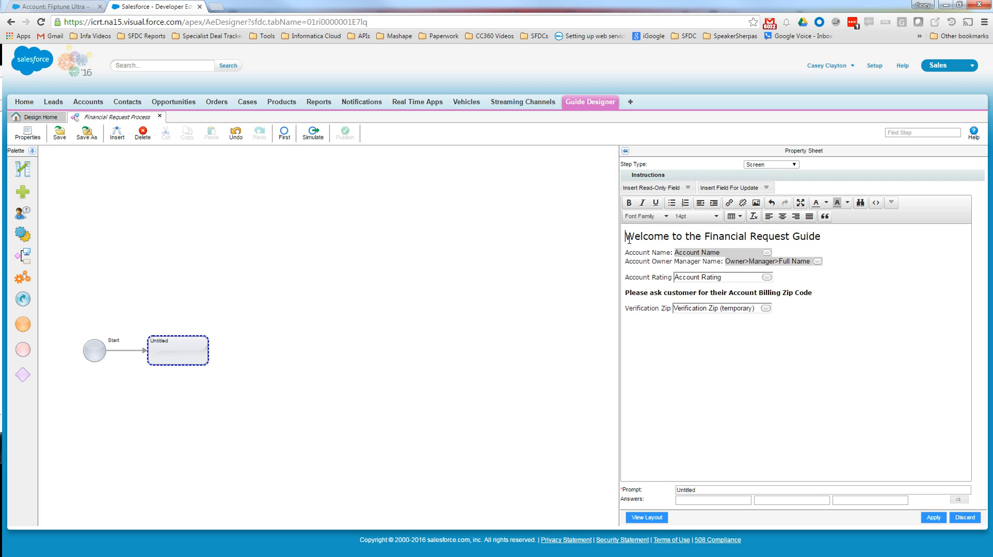
left_click(756, 203)
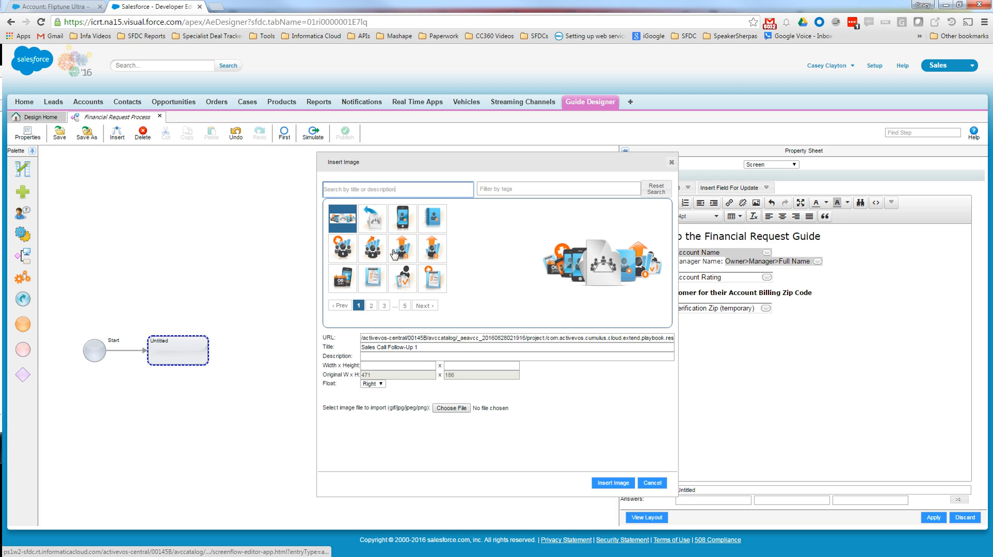
left_click(373, 251)
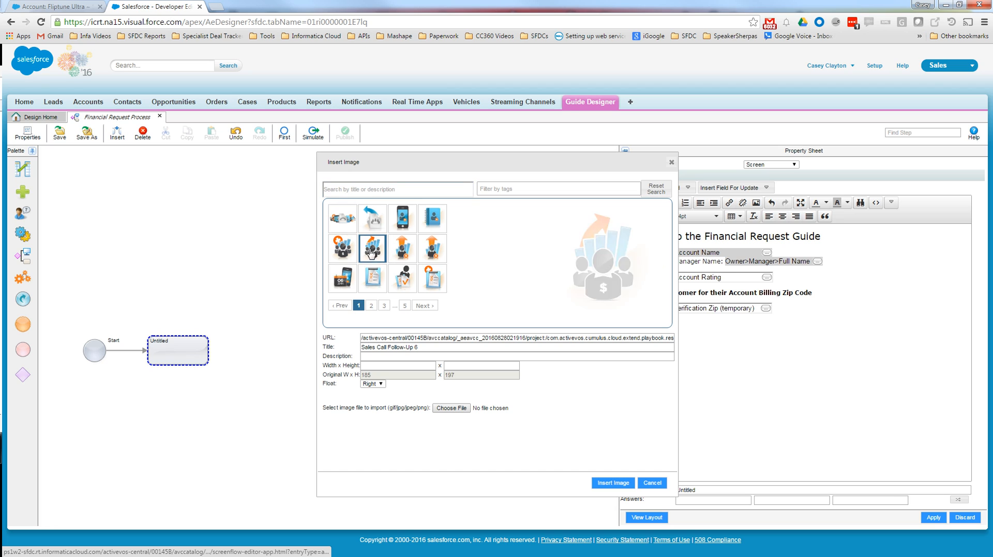
left_click(611, 483)
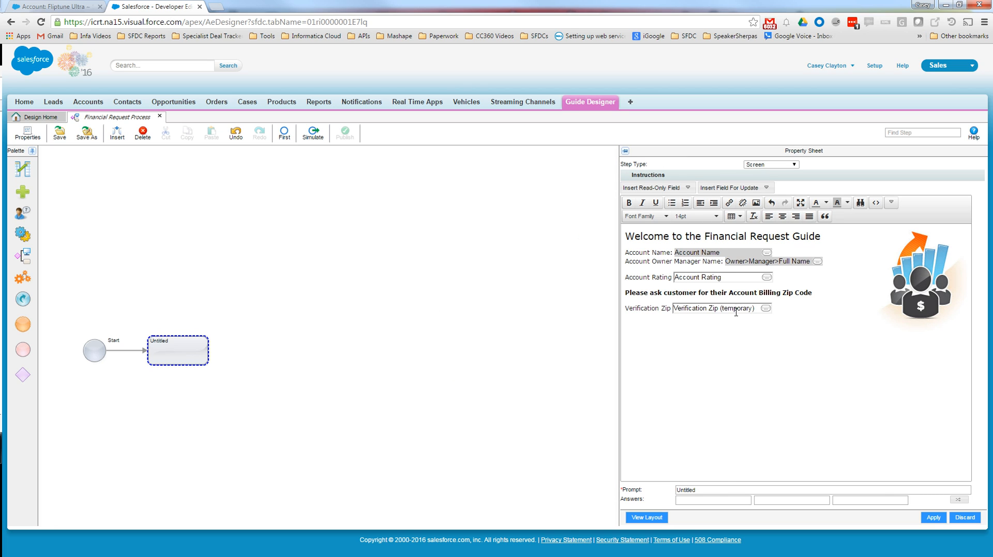
- Set the screen step's prompt to "Enter Account Zip" with the answer "Continue" and apply the changes
left_click(704, 490)
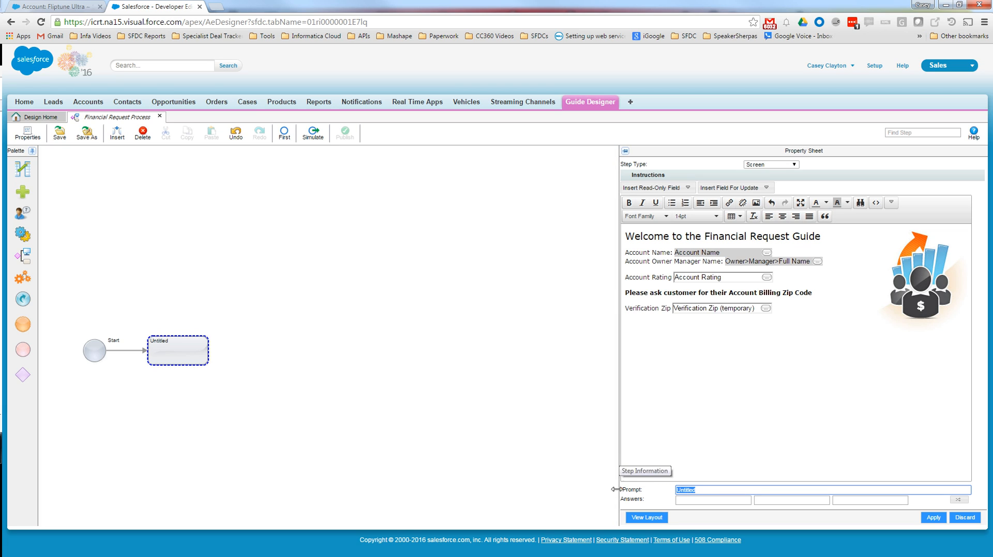
type("Ente")
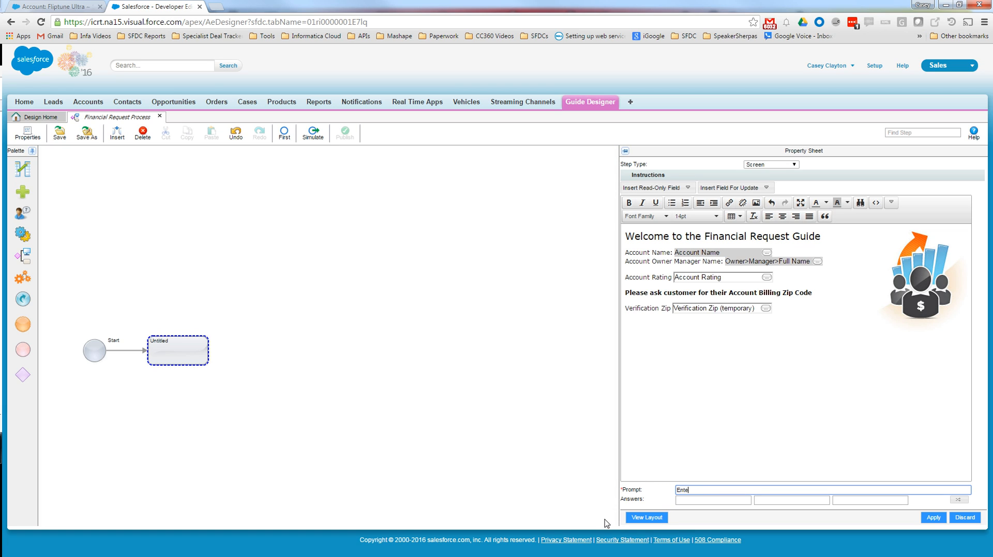
type("r Account Zip")
key("Tab")
key("shift+Tab")
key("End")
key("Tab")
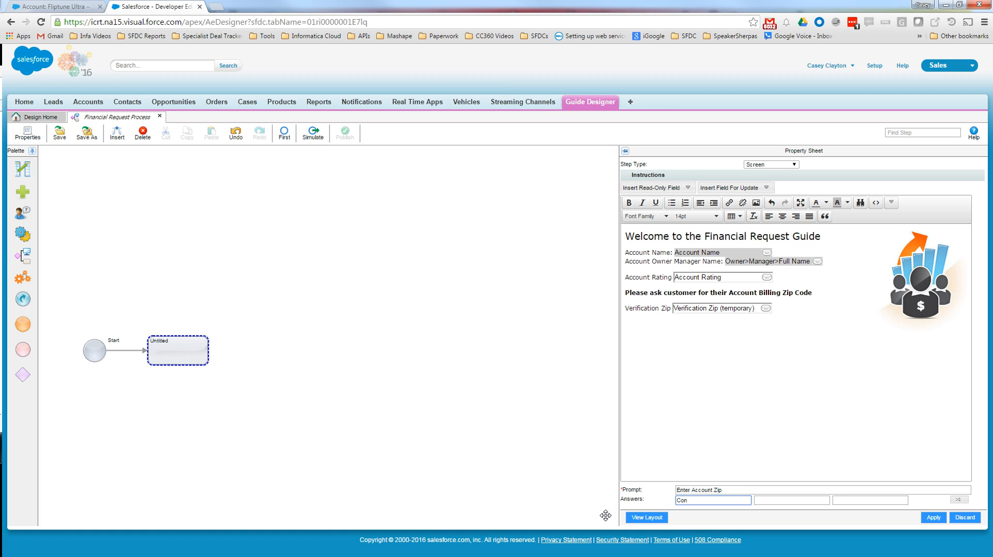
type("Continue")
left_click(932, 518)
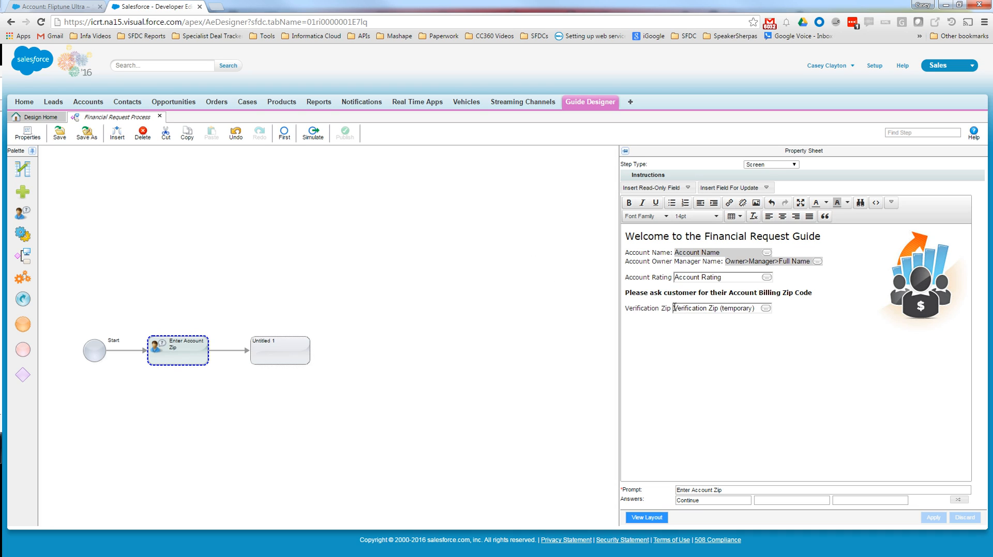
- Make the untitled step after Enter Account Zip a Data Decision based on the Verification Zip field
left_click(273, 356)
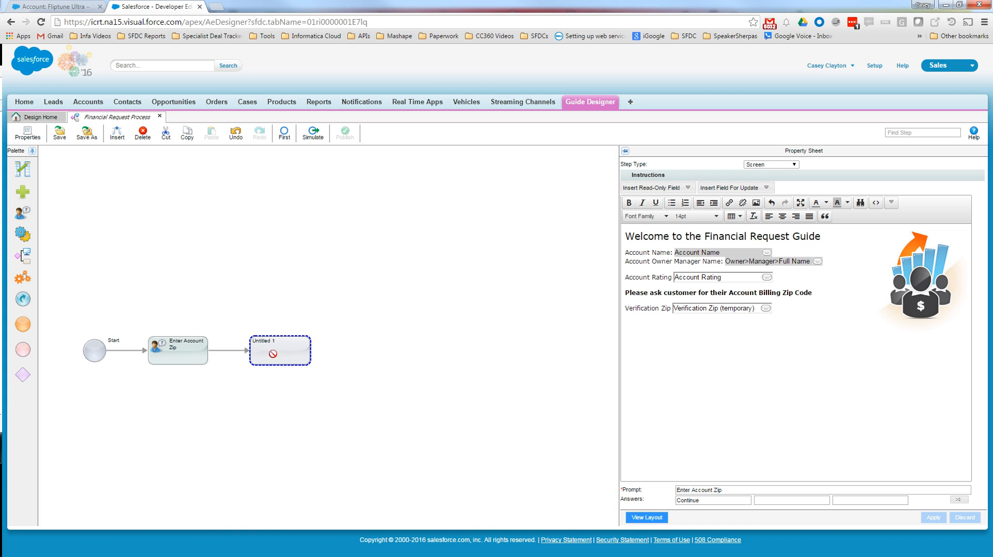
left_click(795, 165)
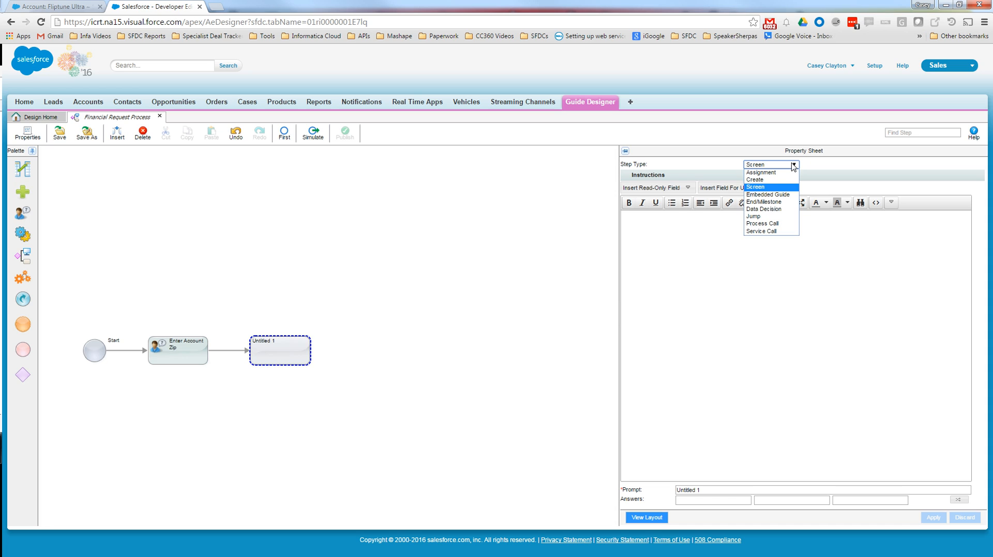
left_click(788, 210)
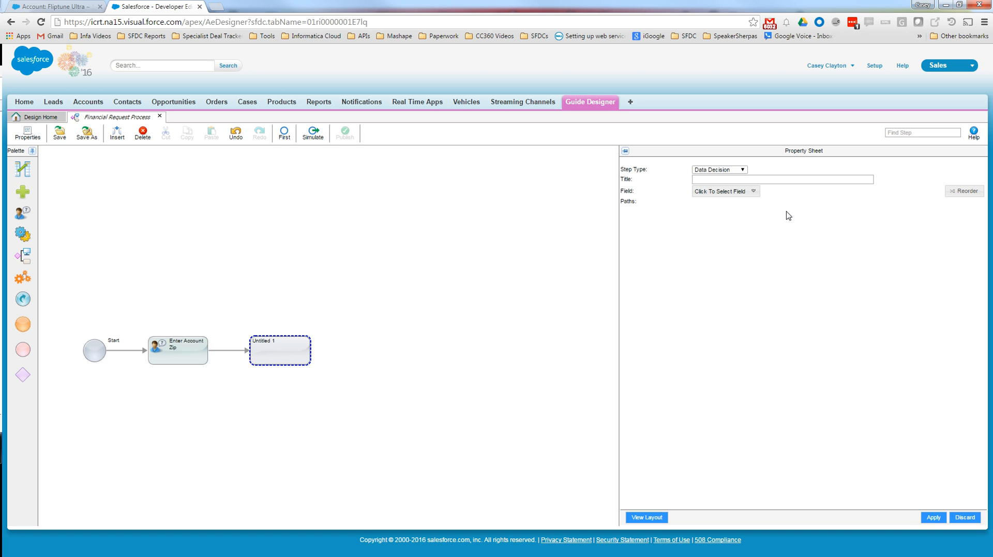
left_click(747, 192)
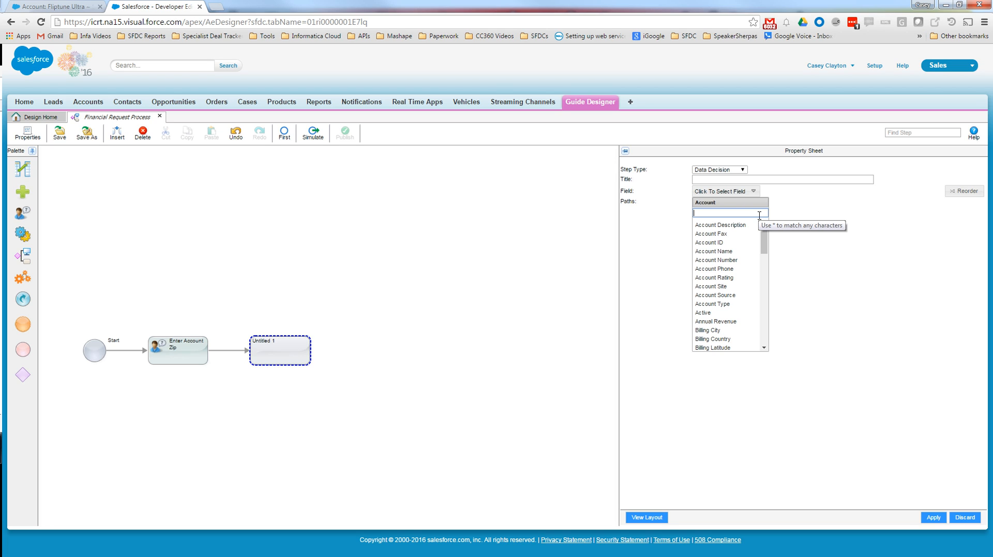
type("ver")
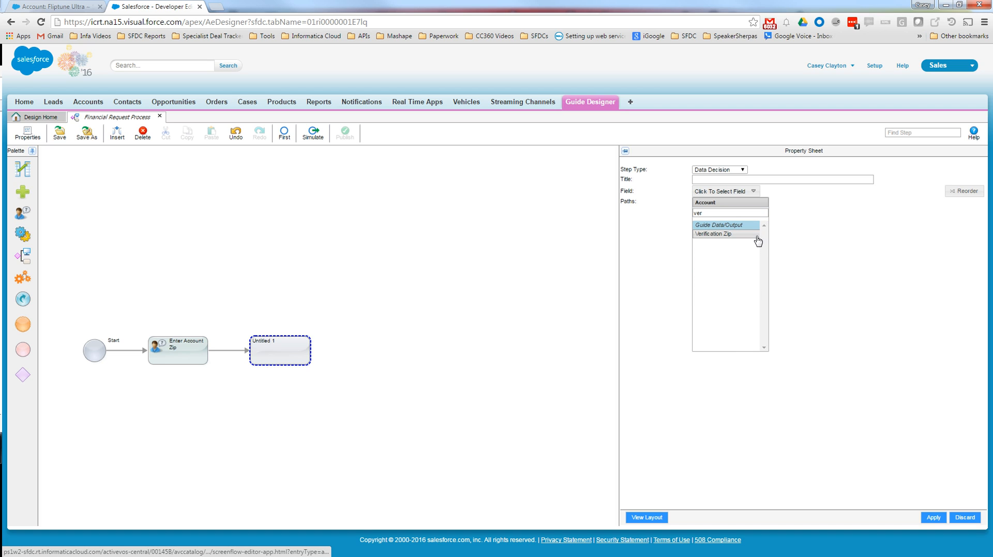
left_click(756, 237)
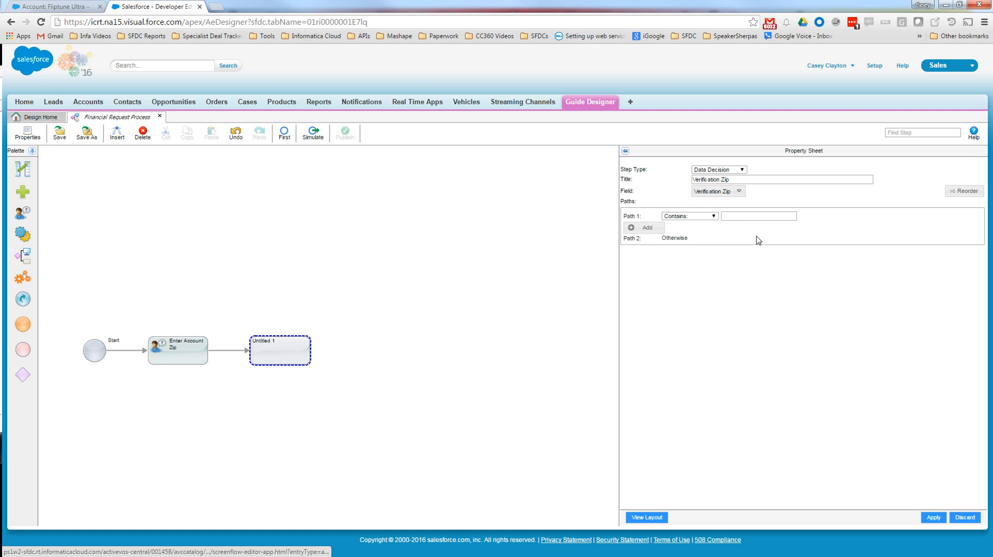
- Set the decision's first path to Equals the Billing Zip/Postal Code field and apply the changes
left_click(701, 220)
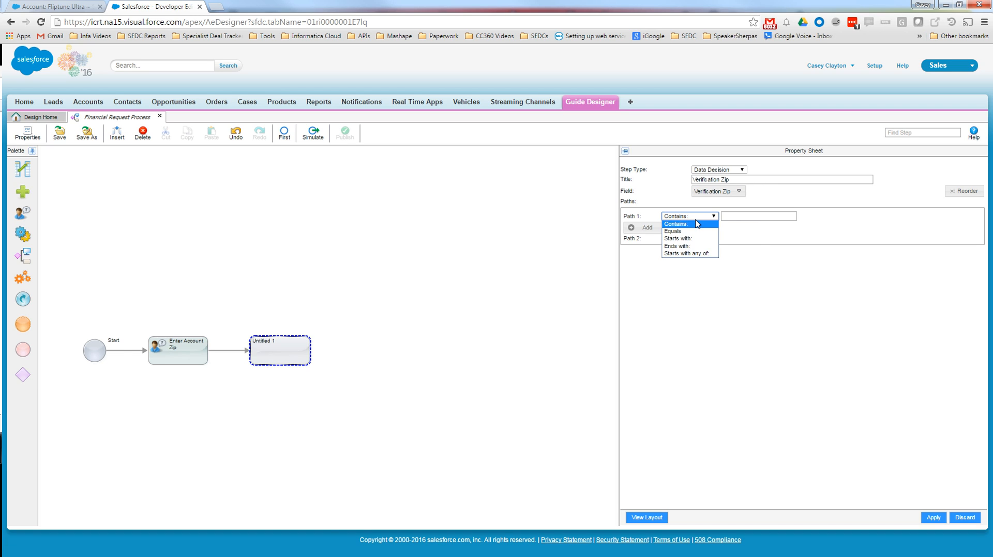
left_click(697, 232)
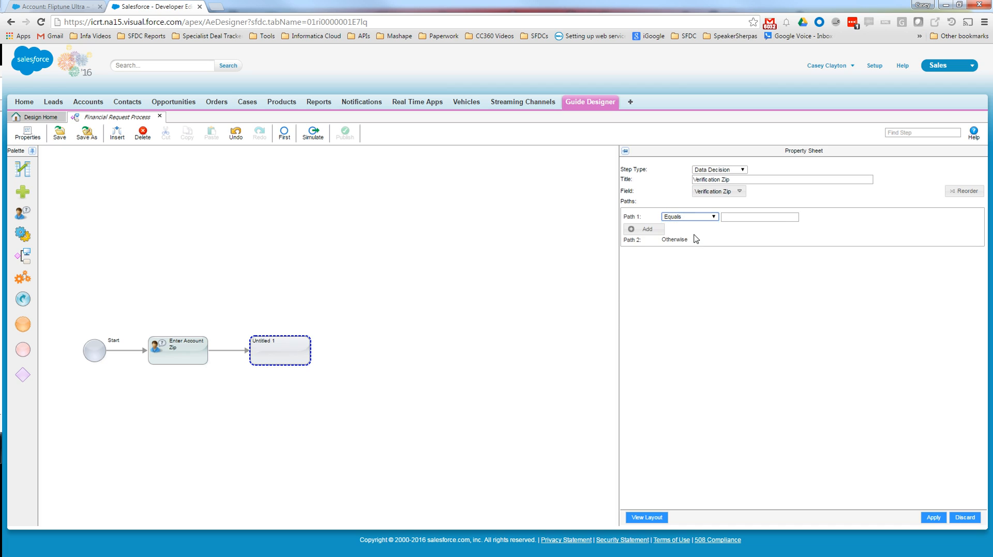
left_click(734, 218)
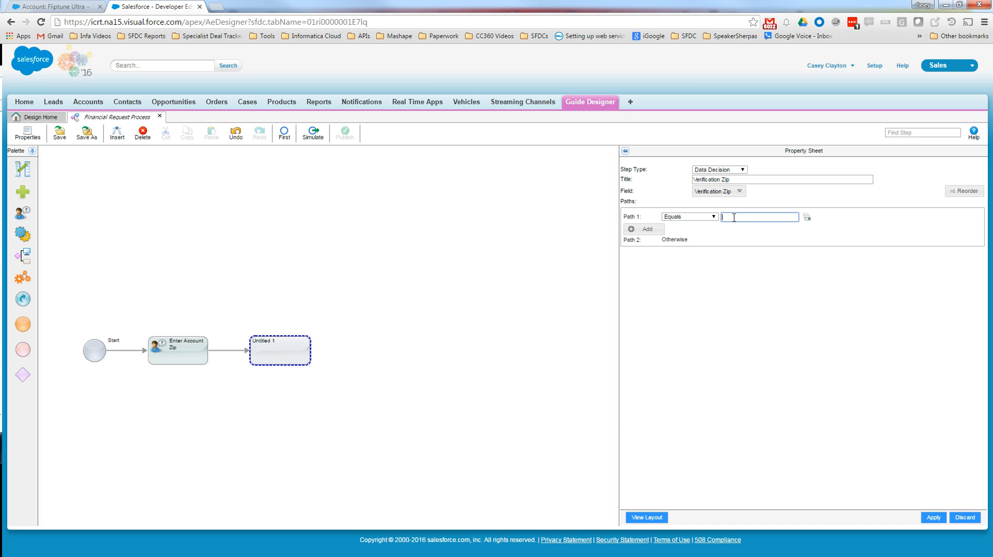
left_click(806, 218)
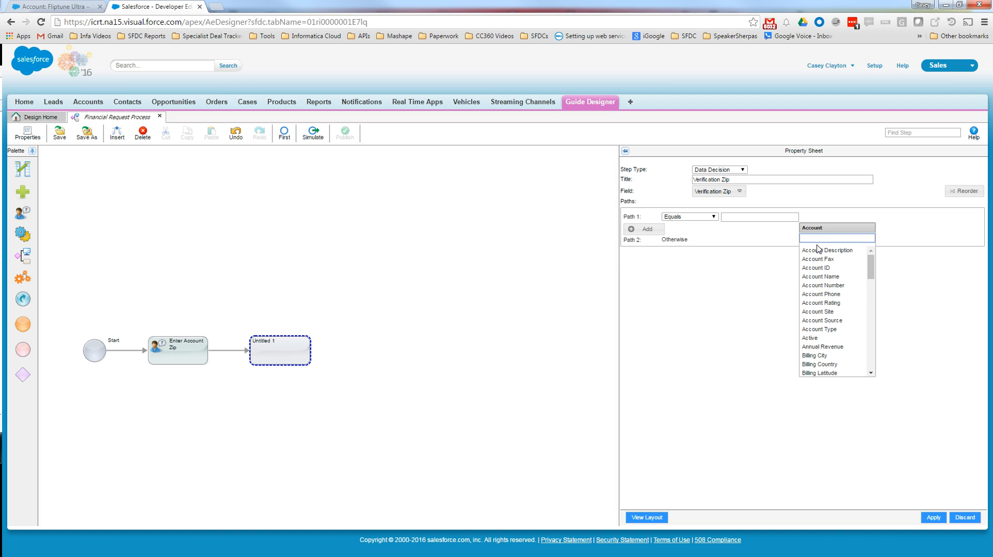
type("b")
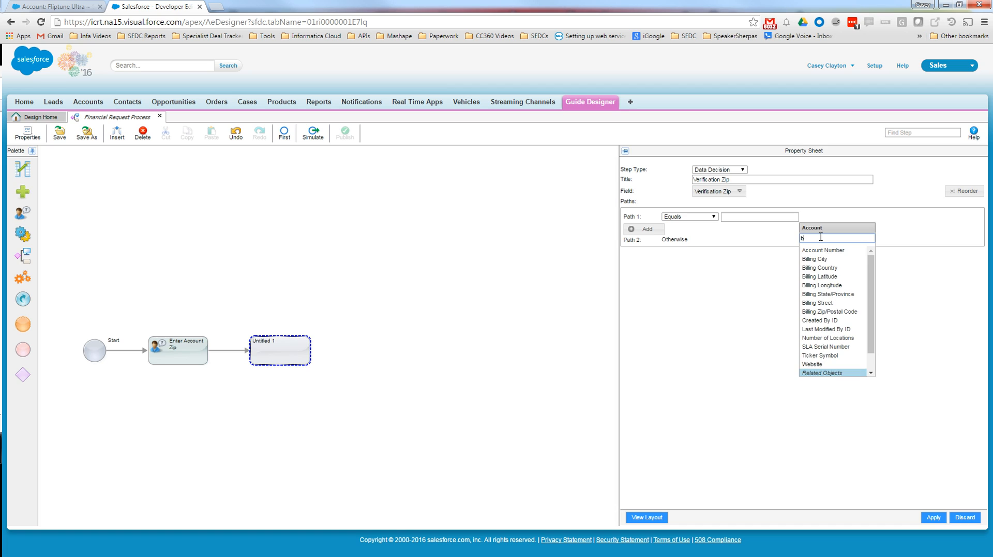
type("i")
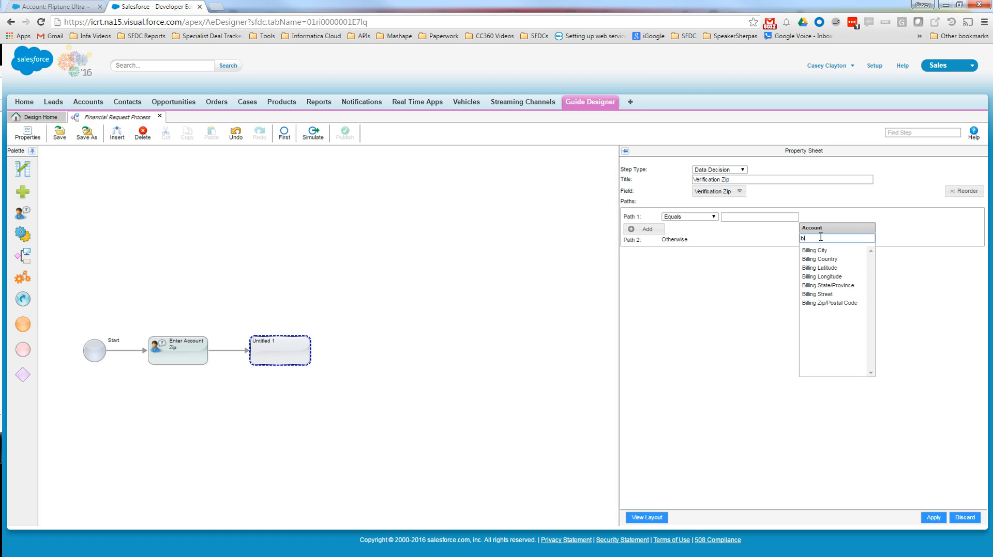
left_click(858, 304)
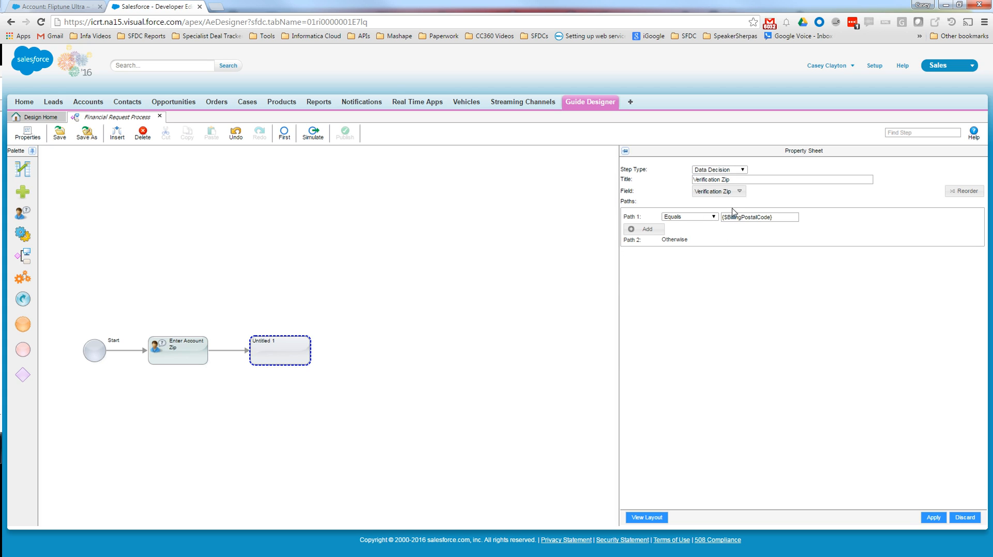
left_click(934, 518)
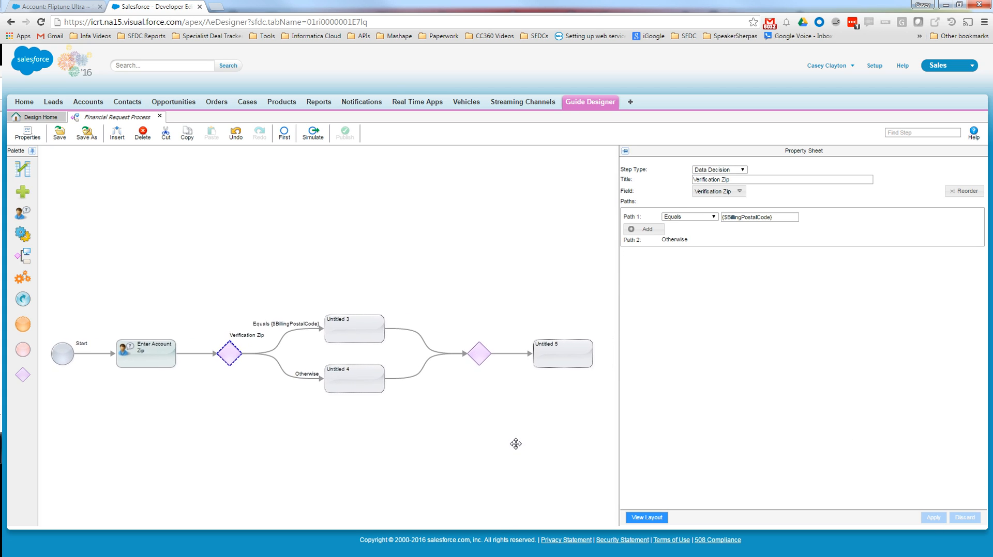
- Make the untitled step on the Otherwise path an Assignment titled "Populate Error Message"
left_click(366, 392)
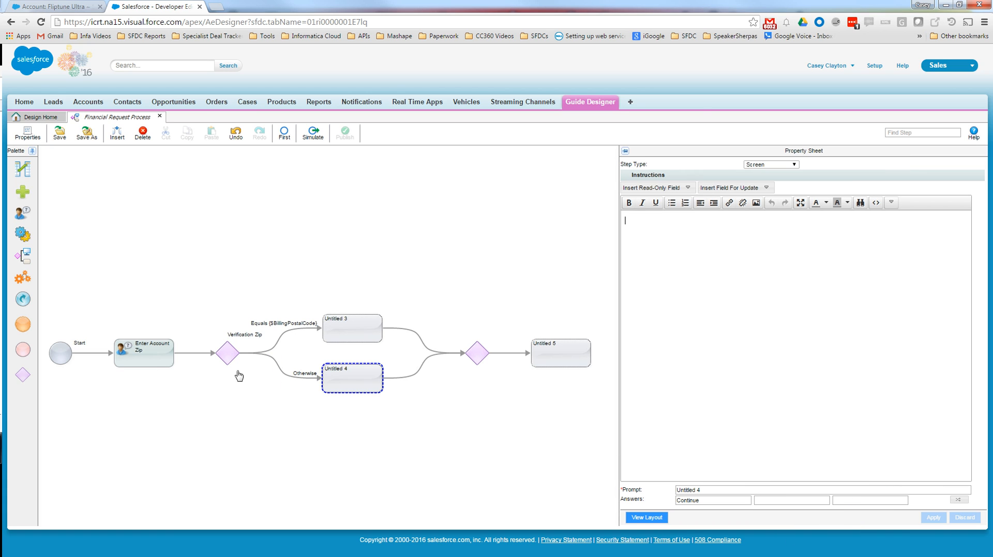
left_click(769, 167)
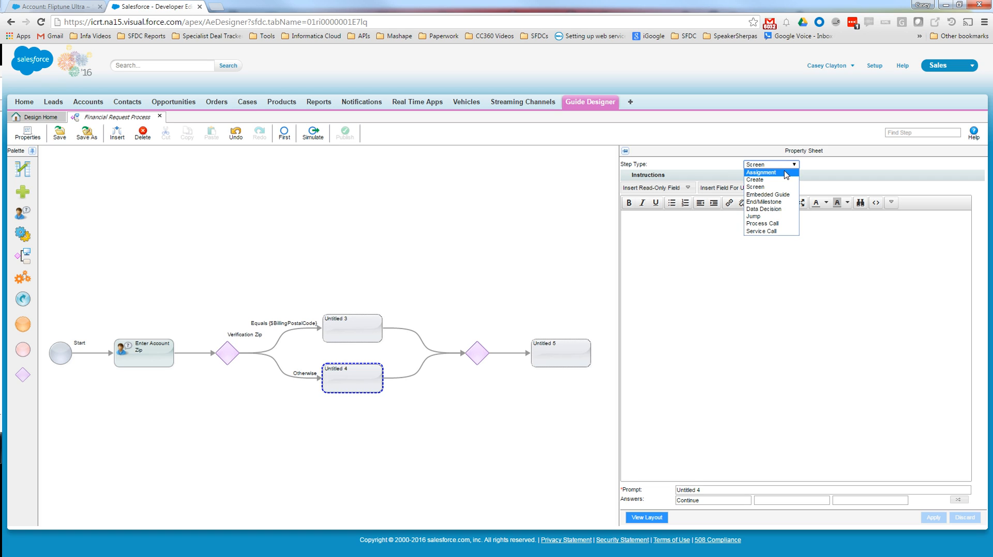
left_click(785, 174)
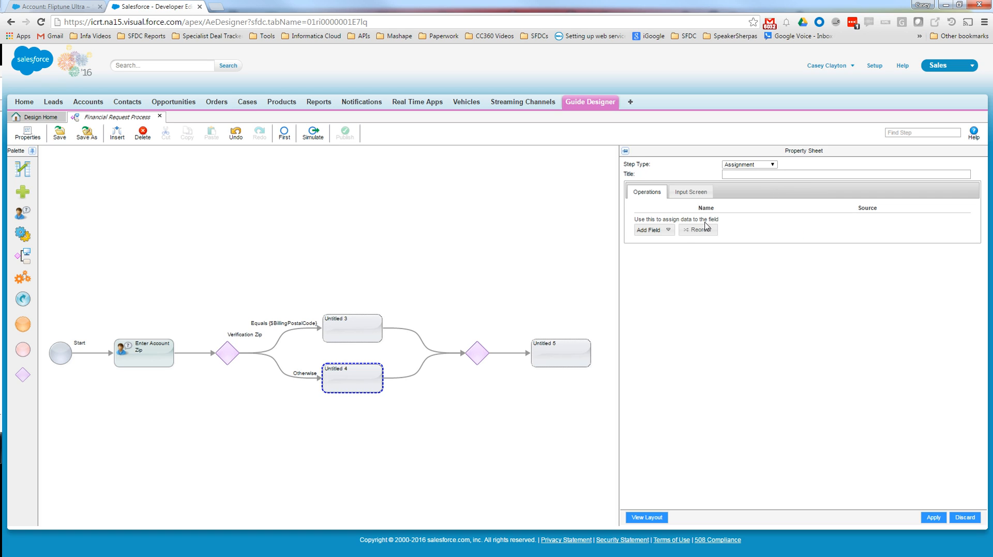
left_click(744, 173)
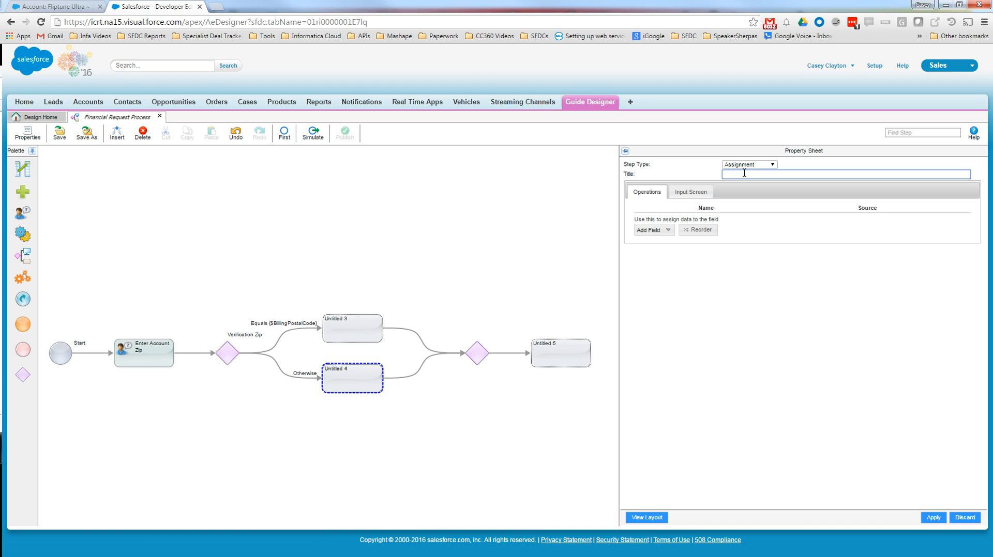
type("rs")
key("ctrl+a")
type("Po")
left_click(84, 352)
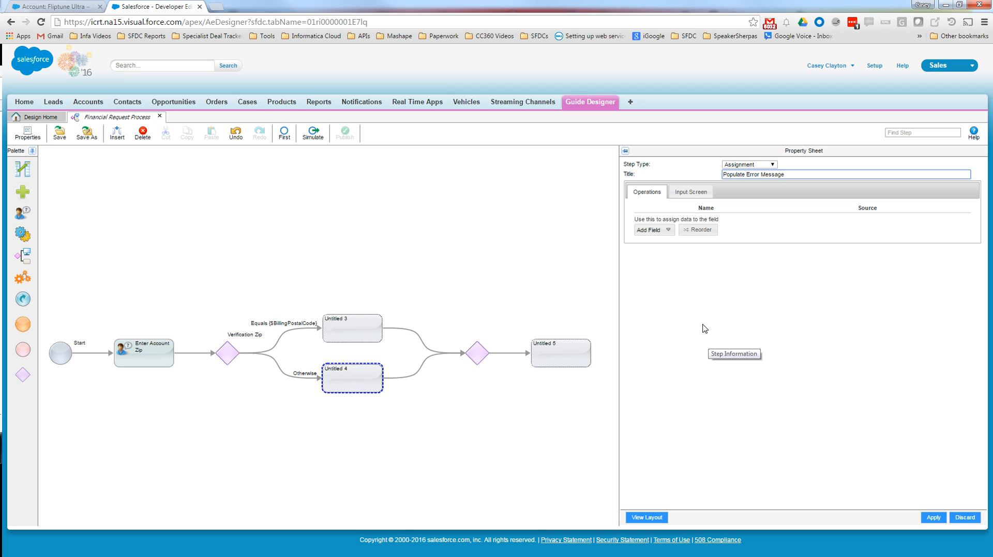
- Assign the Error Message field the content "Validation Zip does not match Account Billing Zip" and apply the changes
left_click(669, 231)
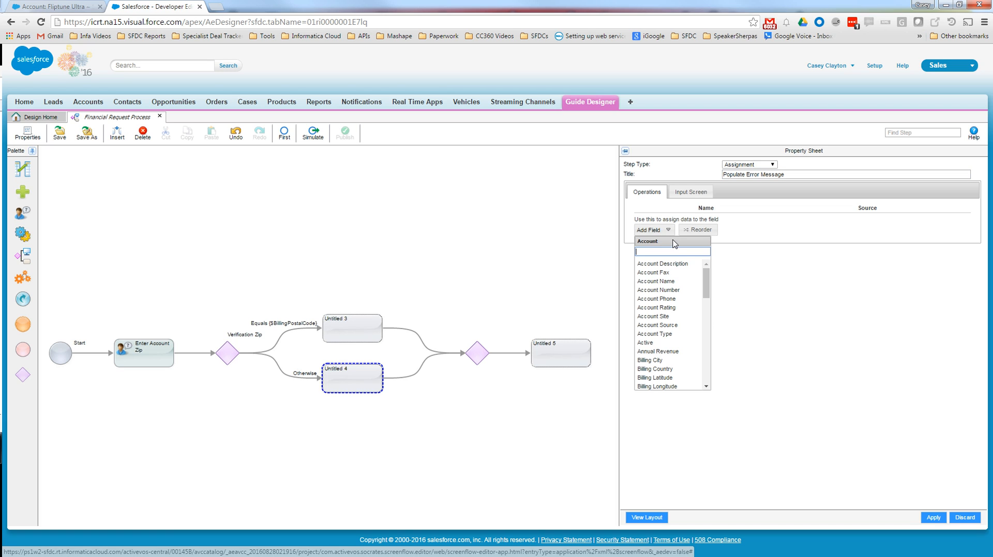
type("err")
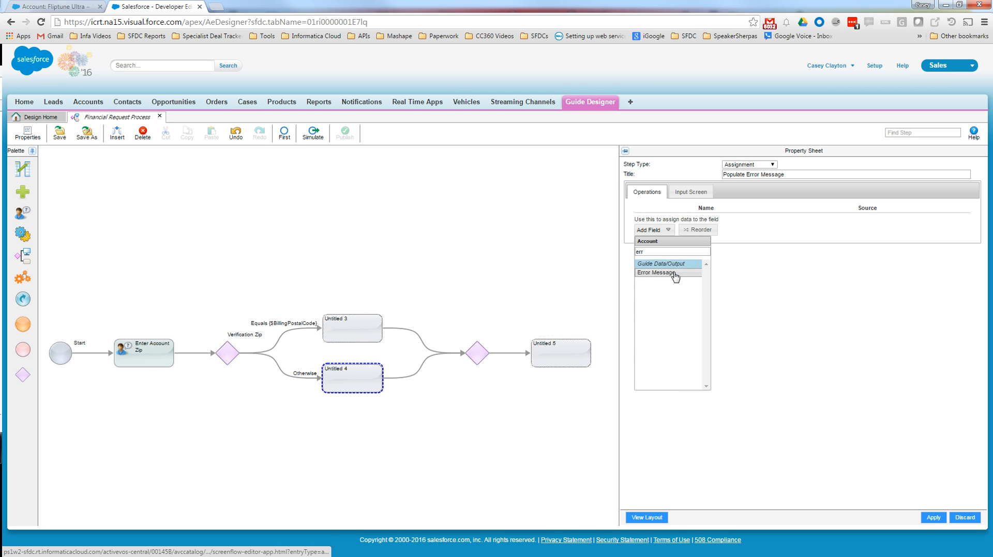
left_click(673, 274)
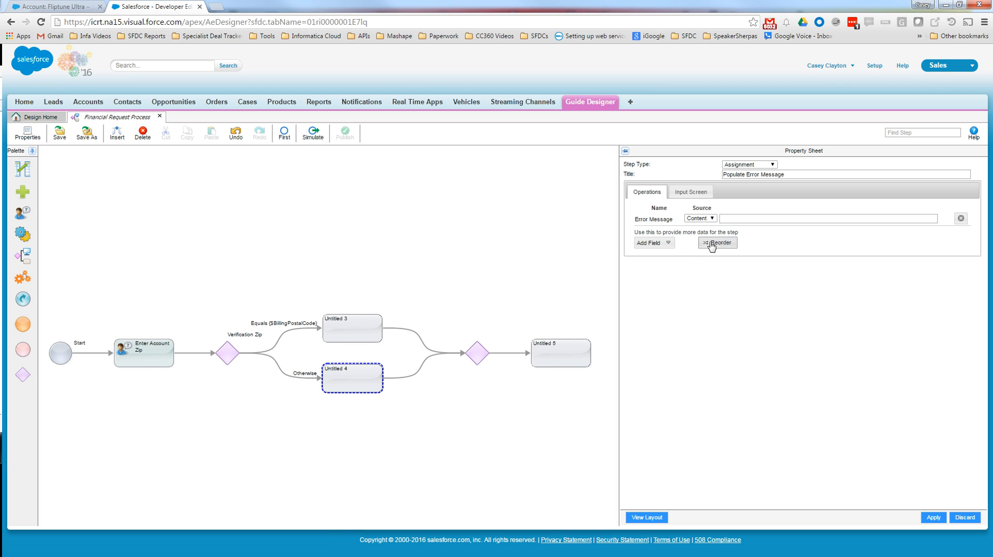
left_click(749, 217)
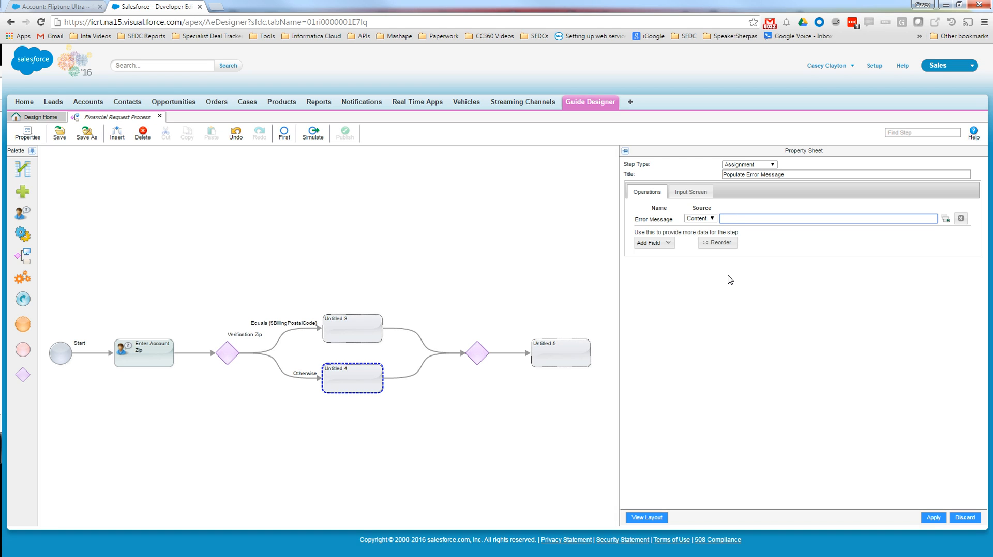
key("BackSpace")
type("Validation Zip does not match Accounbt Billing Zip")
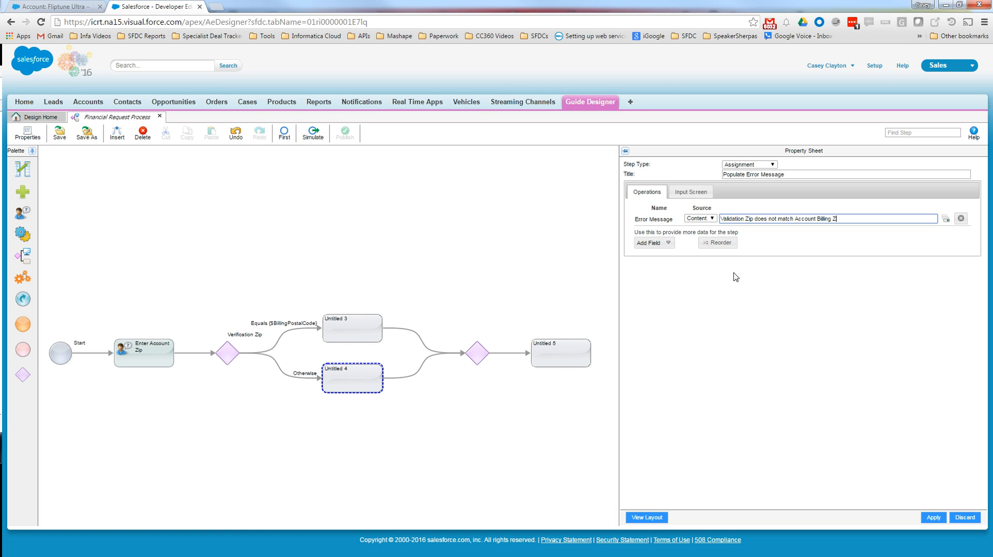
left_click(933, 518)
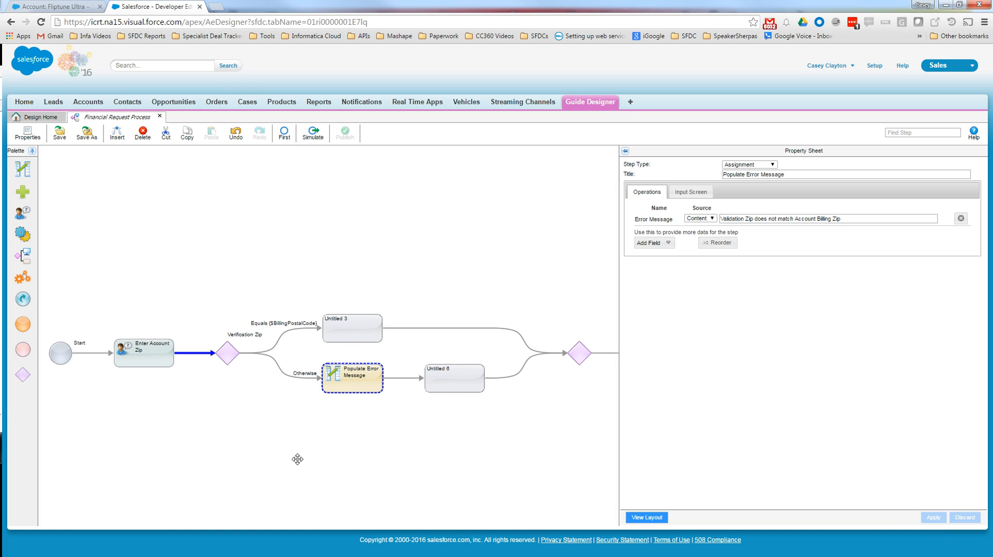
- Turn the untitled step after Populate Error Message into a Jump step, choose its destination and apply the changes
left_click(446, 382)
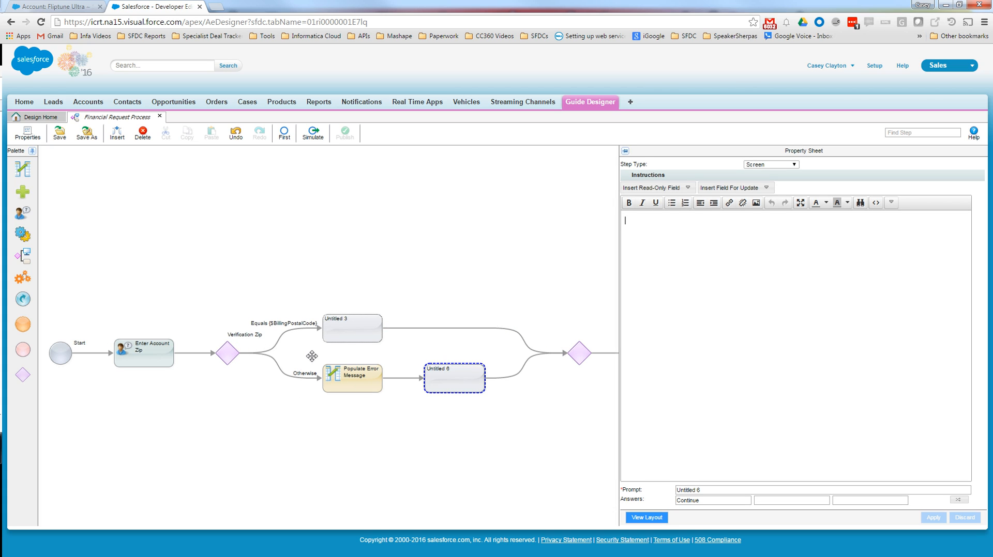
left_click(747, 165)
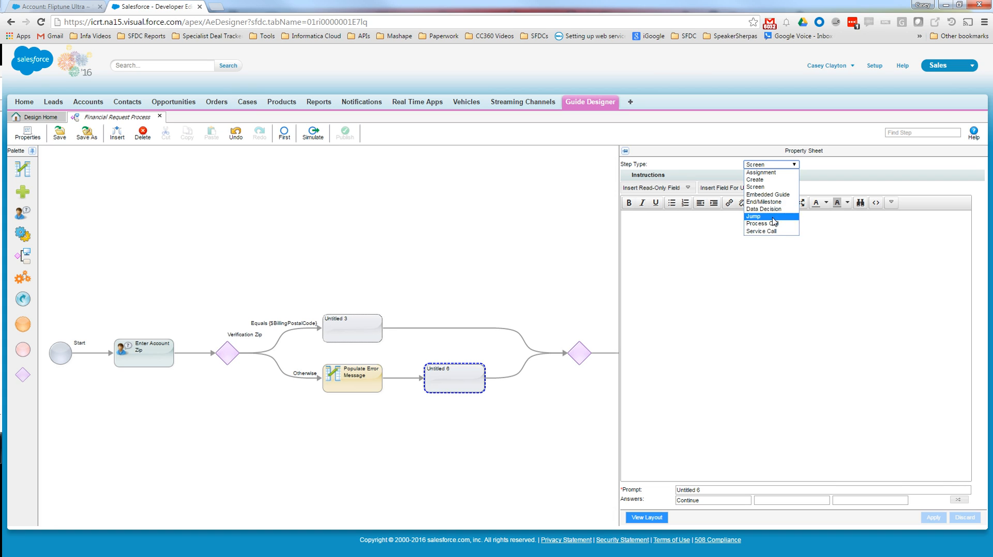
left_click(771, 217)
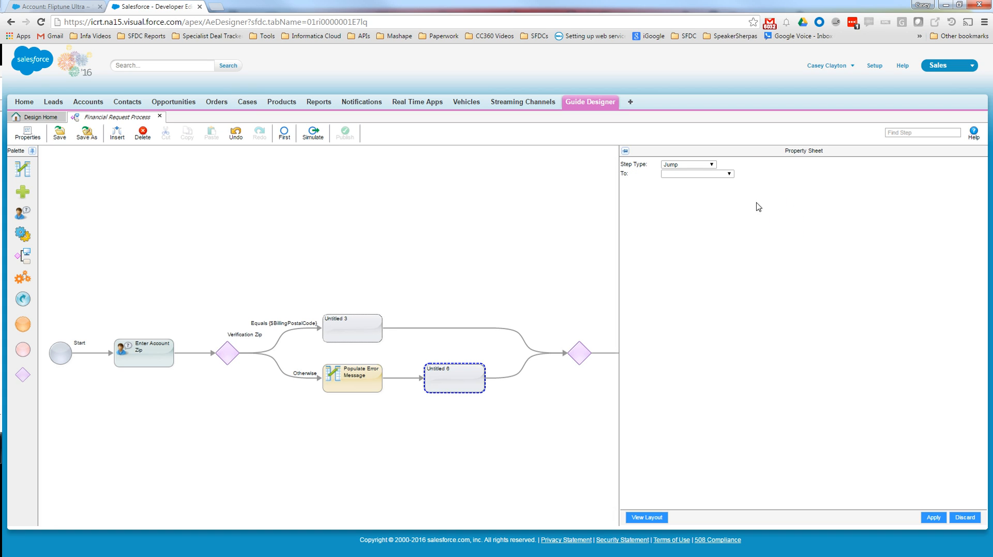
left_click(717, 175)
left_click(723, 190)
left_click(931, 517)
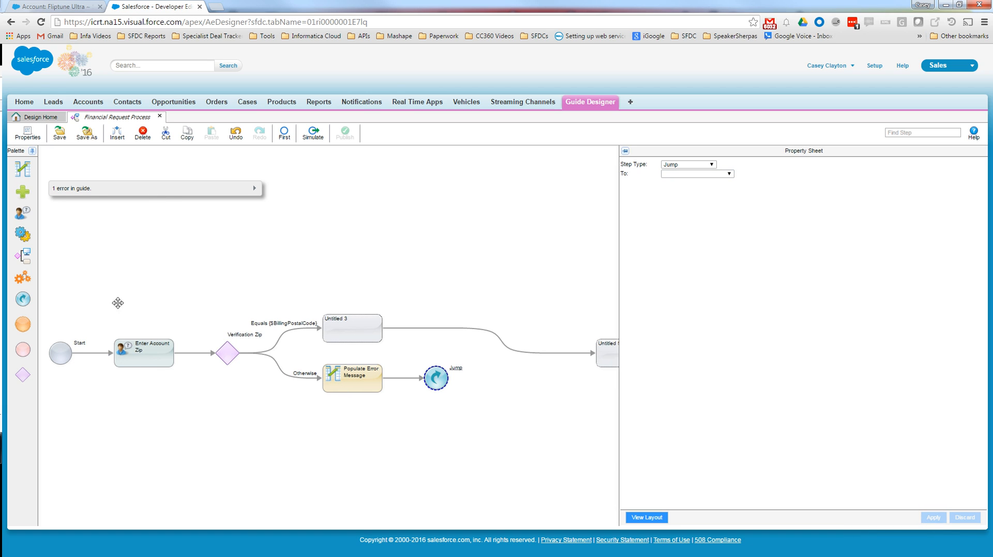
- Insert the temporary Error Message field as read-only below the Verification Zip line on the Enter Account Zip screen
left_click(147, 362)
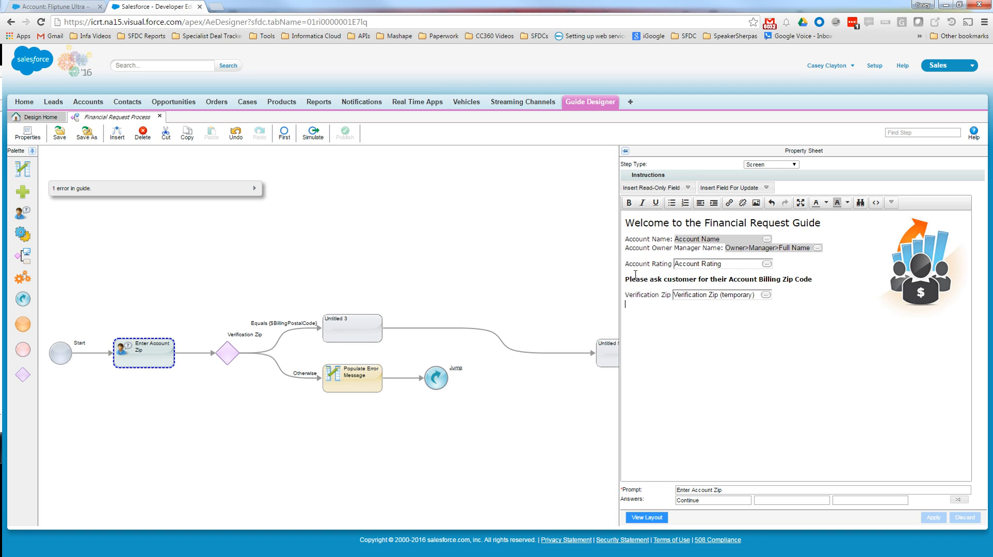
left_click(687, 189)
type("err")
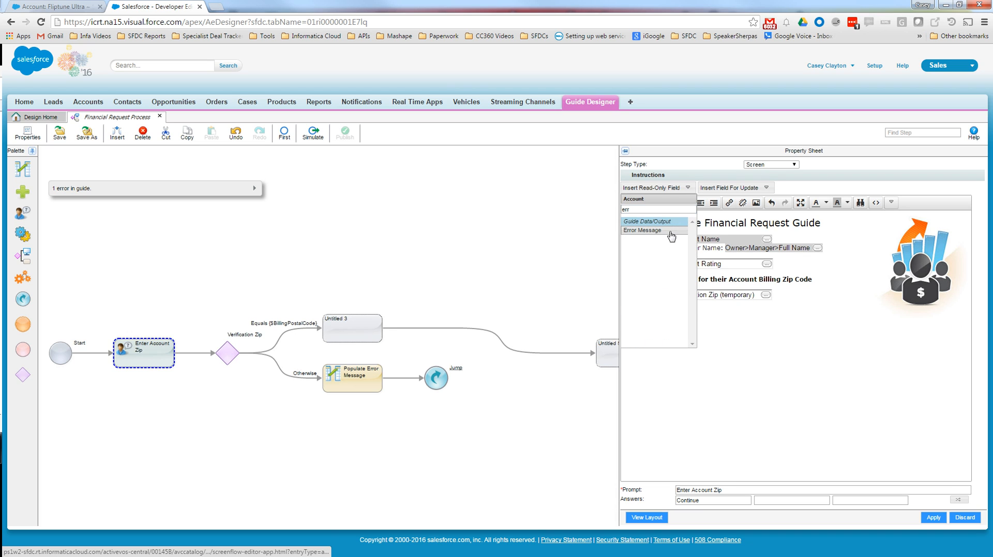
left_click(670, 233)
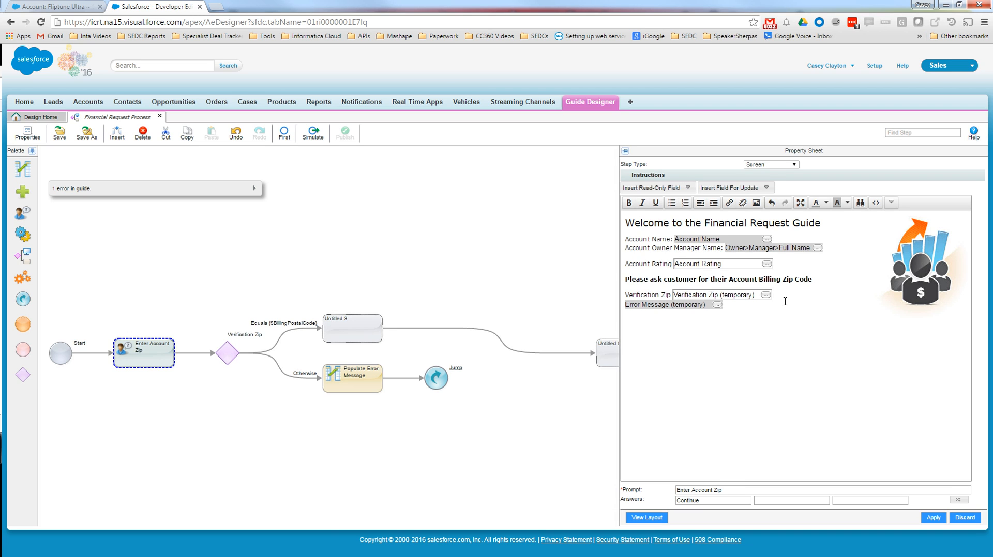
- Format the read-only Error Message field on the Enter Account Zip screen as bold red text and apply the changes
key("shift+Home")
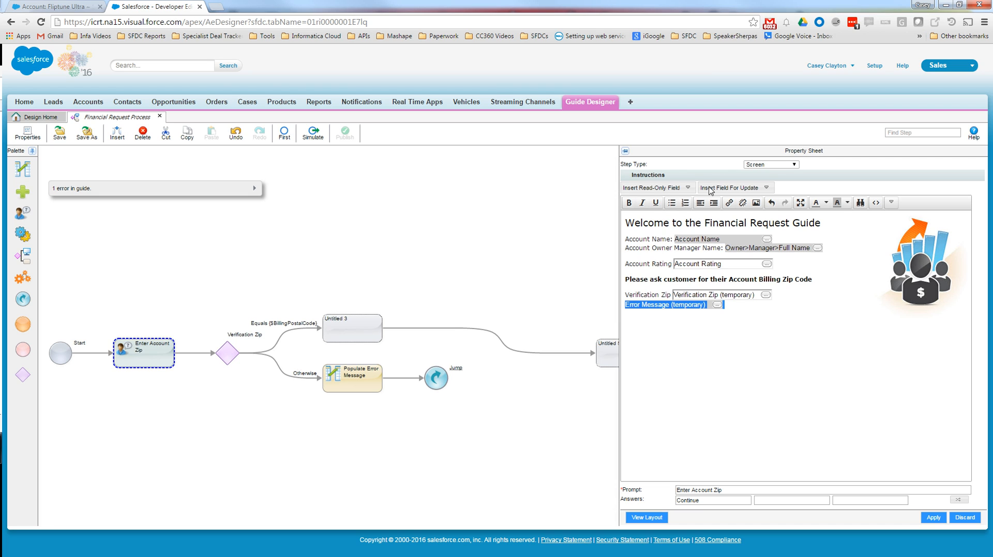
left_click(891, 203)
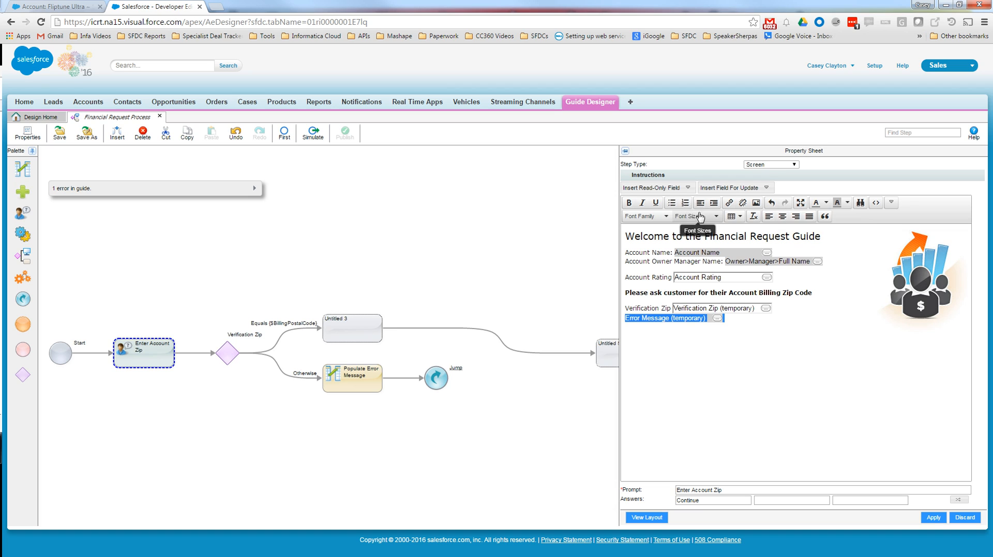
left_click(825, 203)
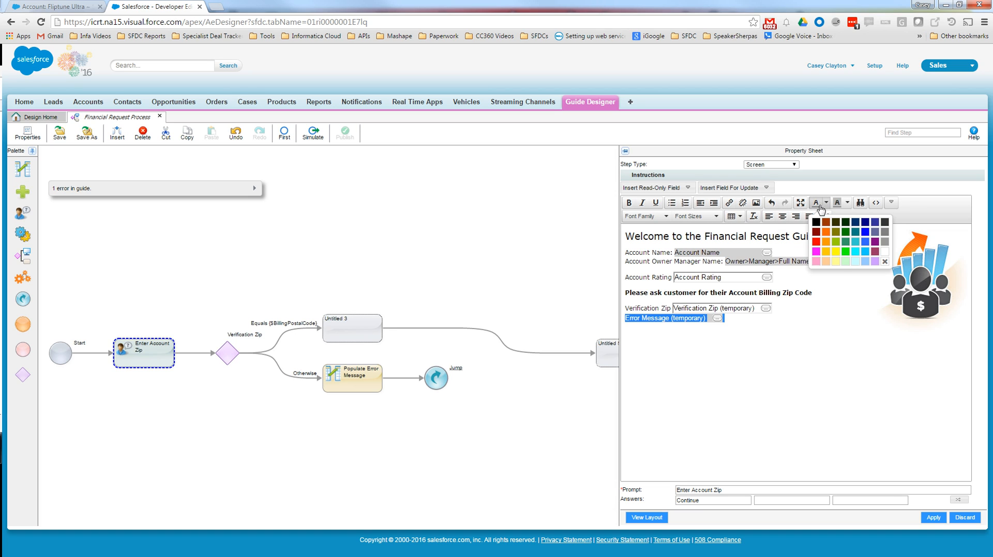
left_click(817, 243)
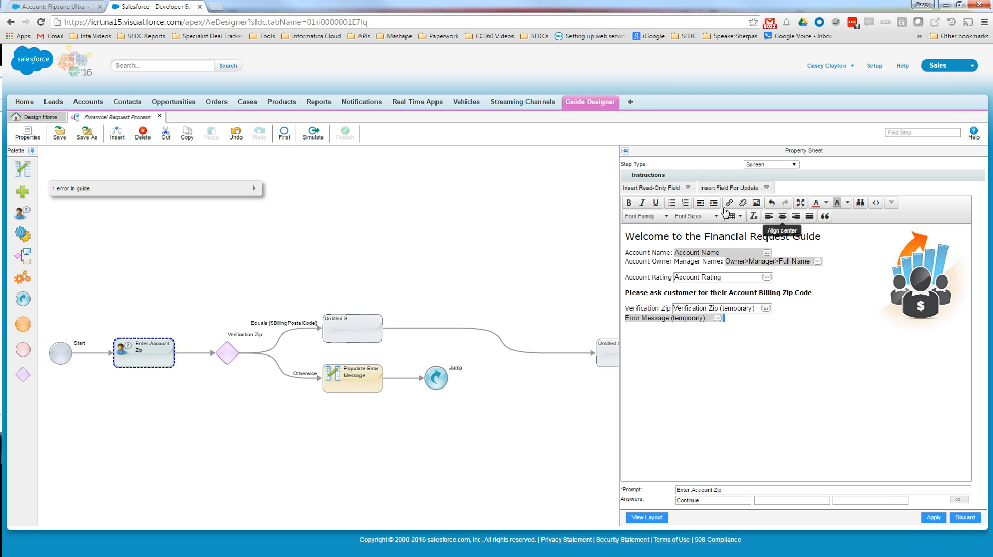
left_click(627, 205)
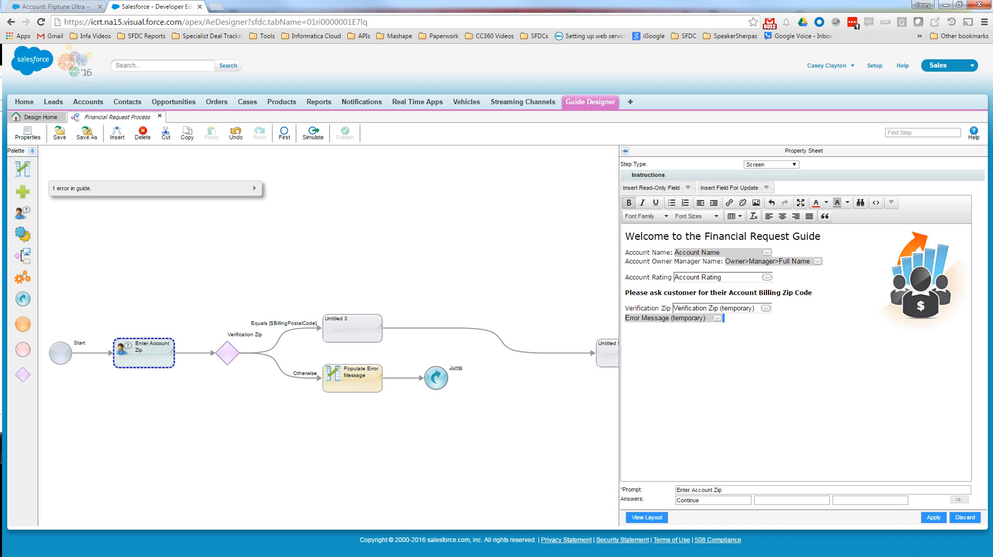
left_click(934, 517)
- Resolve the guide error by setting the Jump step's destination to Enter Account Zip and applying the change
left_click(192, 188)
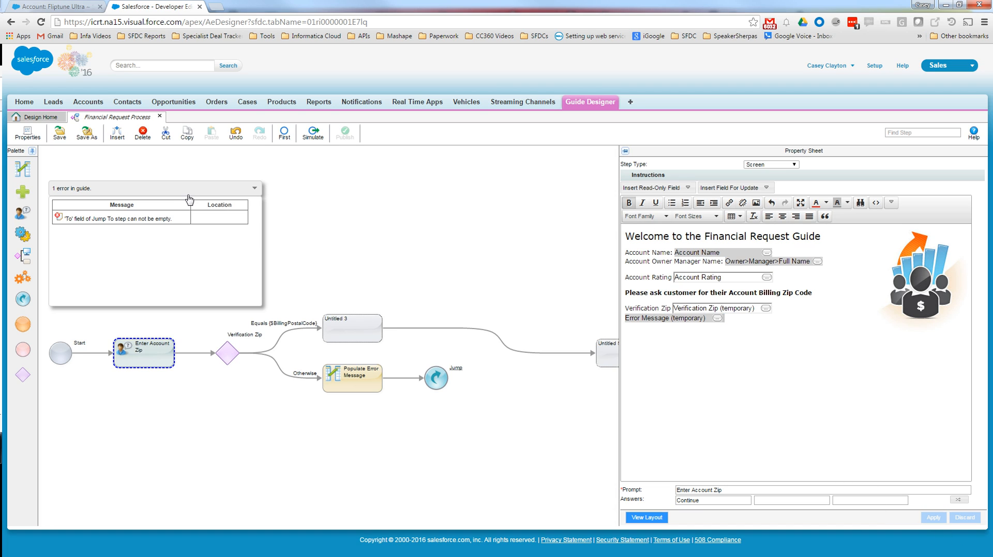
left_click(129, 222)
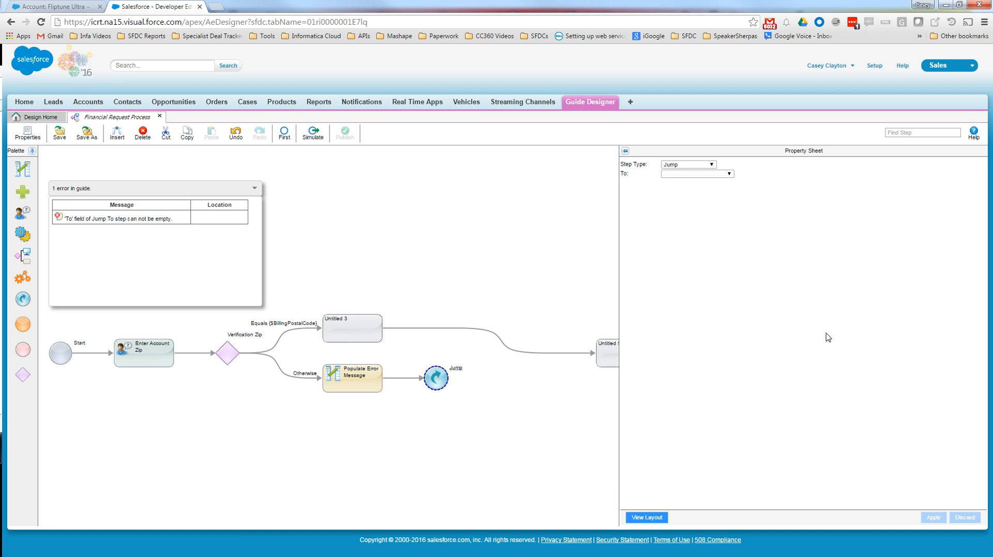
left_click(722, 175)
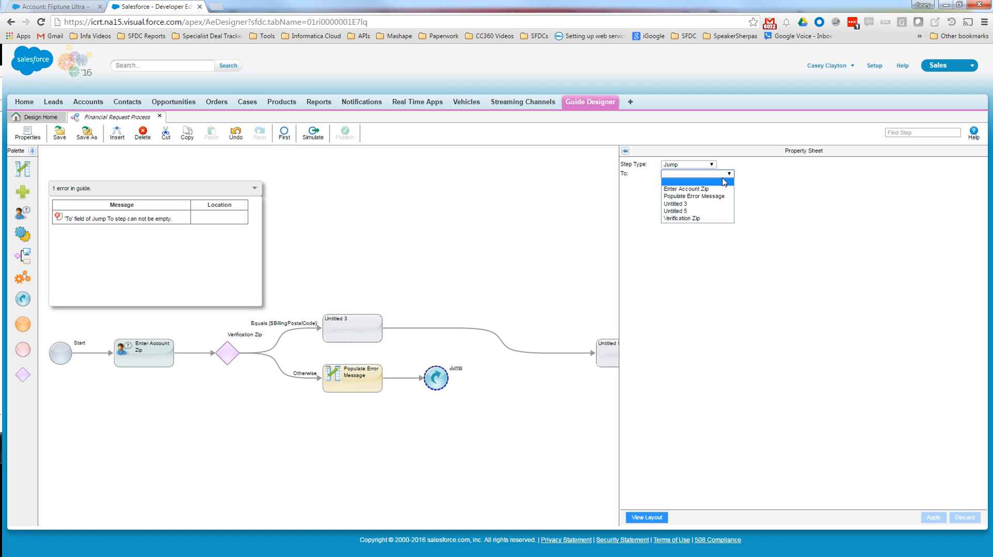
left_click(687, 189)
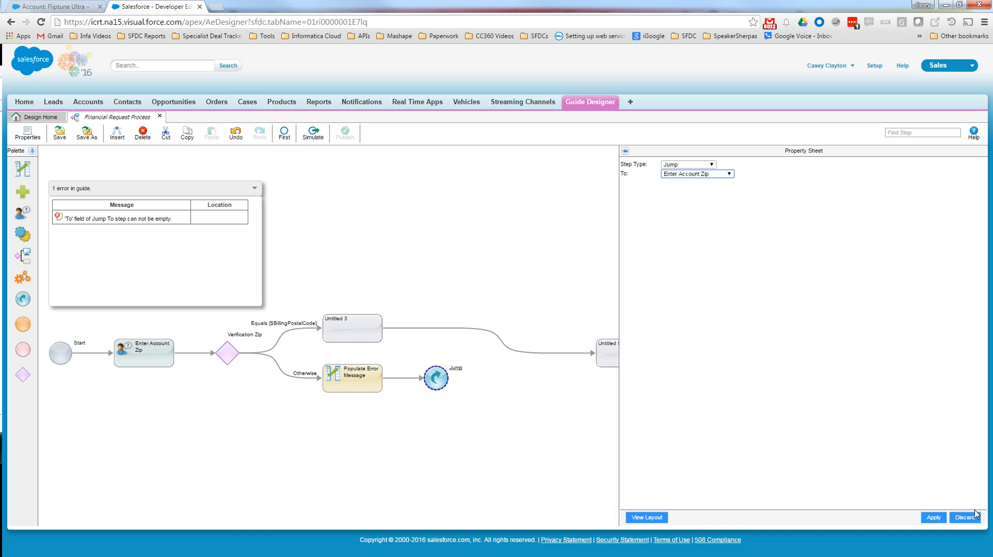
left_click(935, 519)
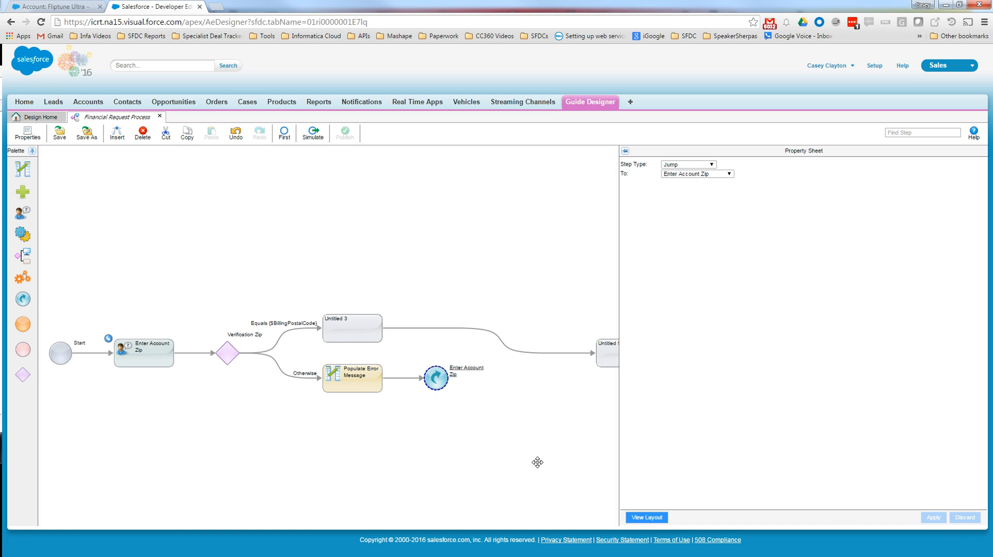
- Turn the untitled step on the Equals path into an Embedded Guide step that runs the Account Contact Manager guide
left_click_drag(507, 439, 454, 455)
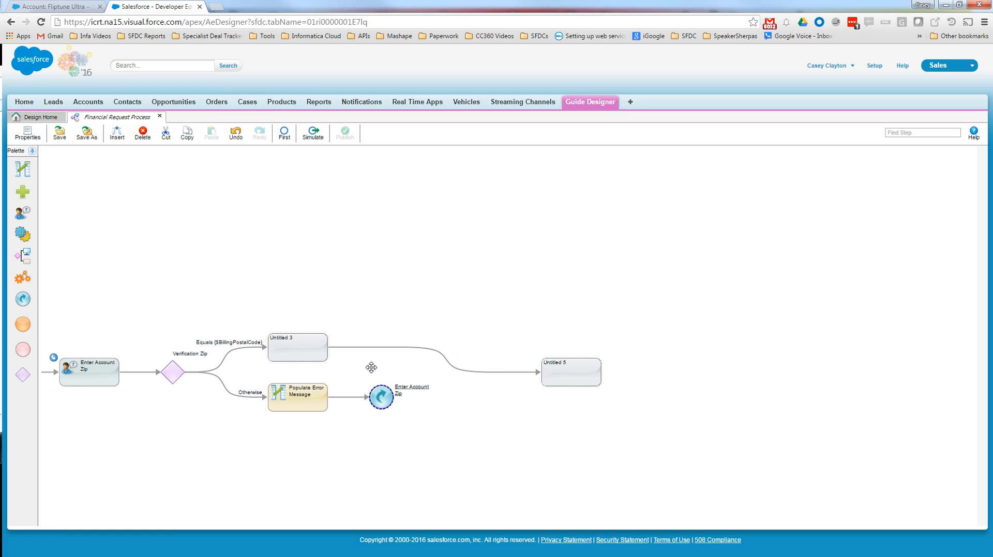
left_click(312, 350)
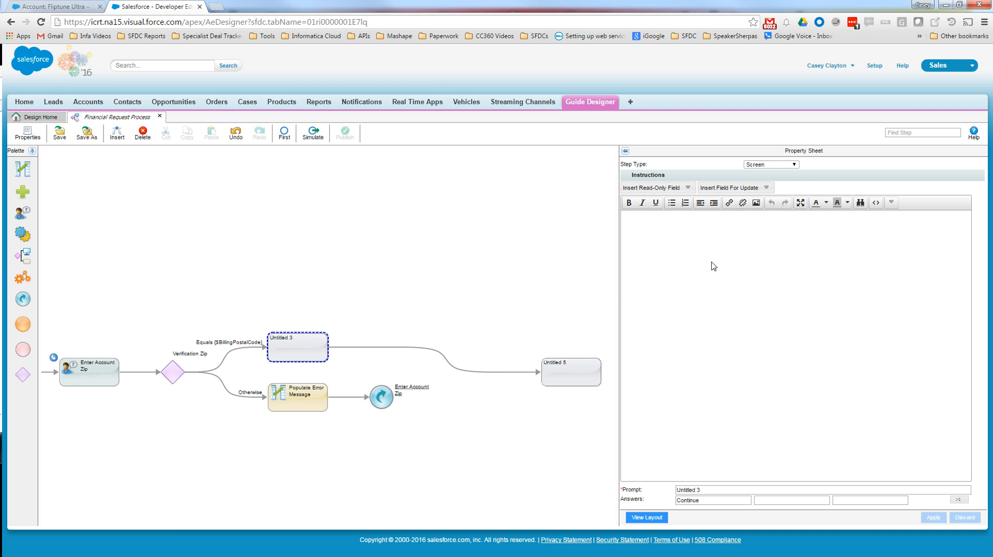
left_click(794, 165)
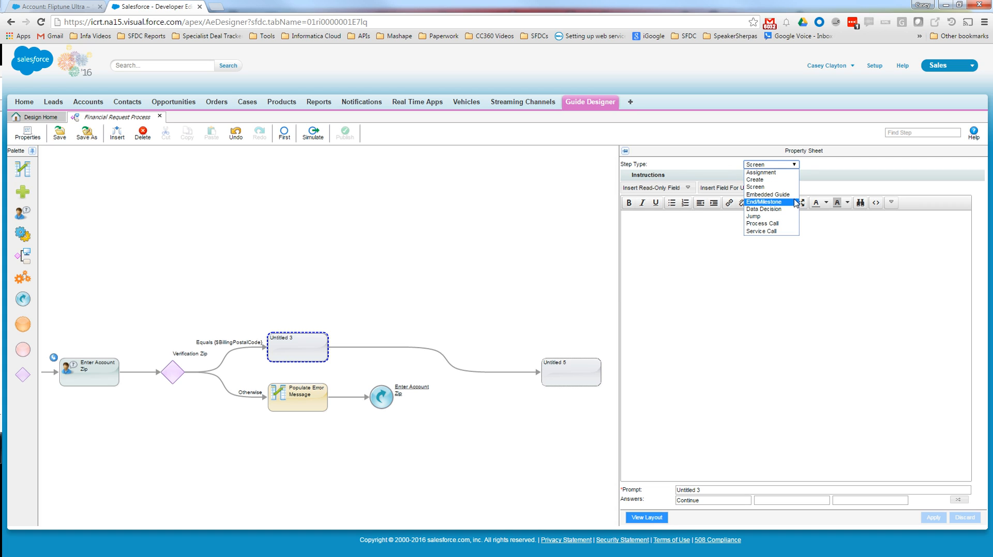
left_click(768, 194)
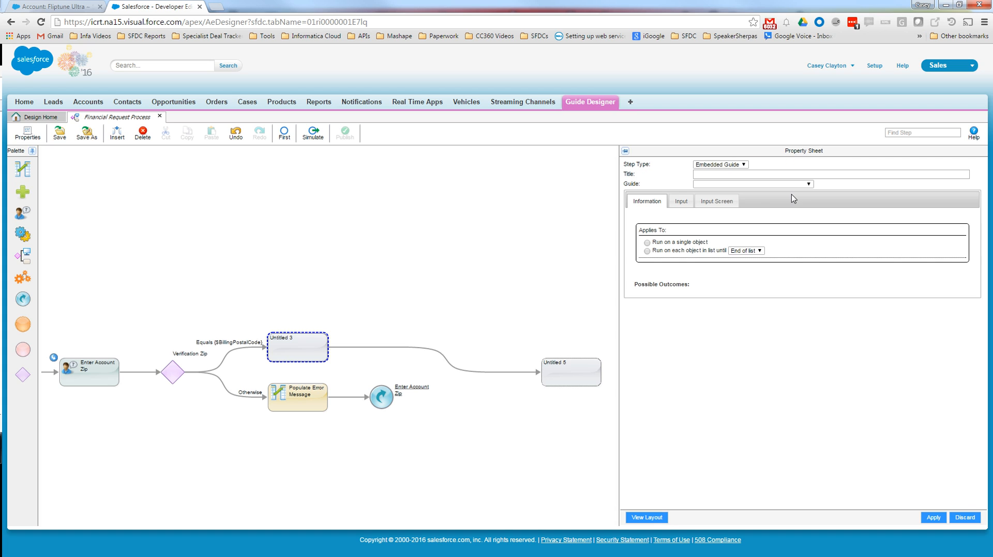
left_click(764, 185)
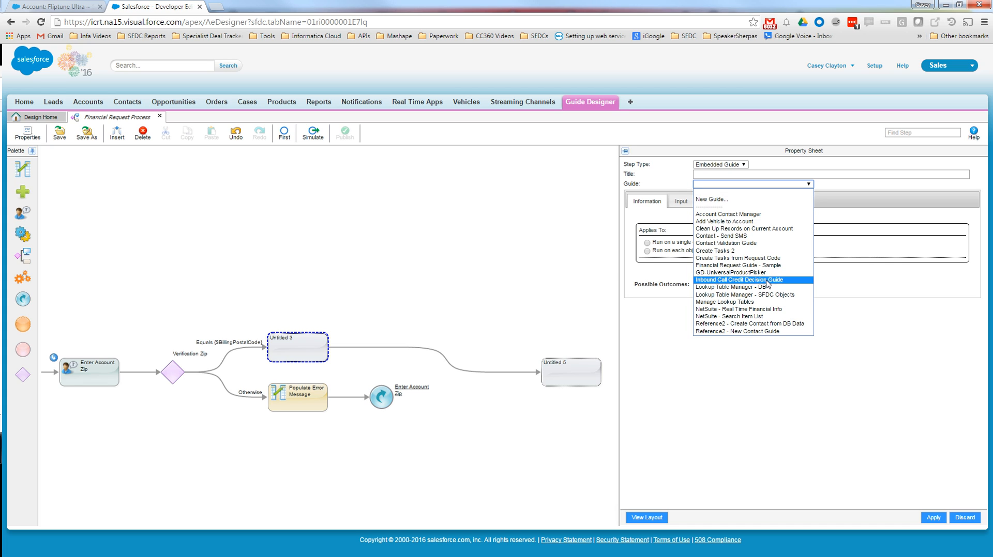
left_click(766, 215)
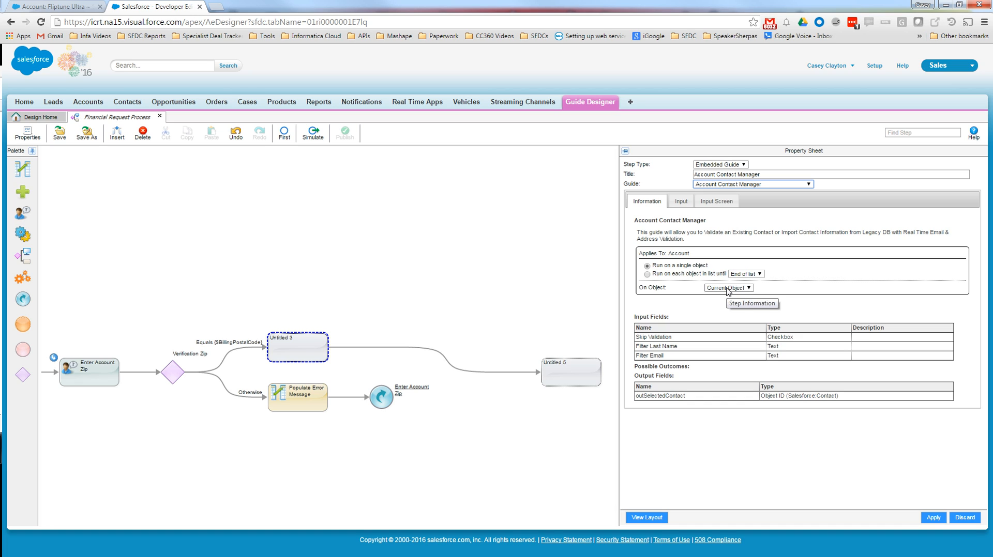
- Try adding the Skip Validation input to the Account Contact Manager step, remove it and review the guide's information and inputs
left_click(681, 202)
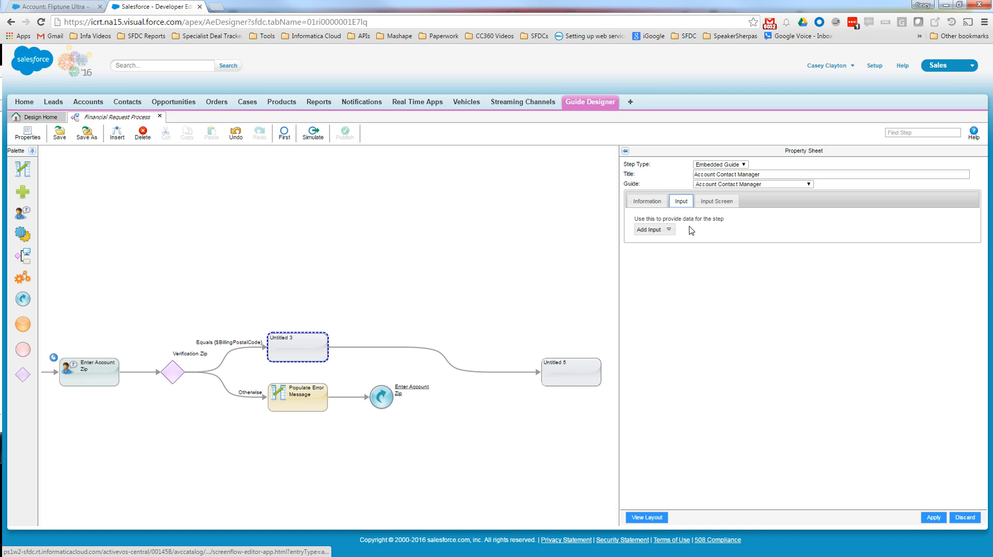
left_click(669, 230)
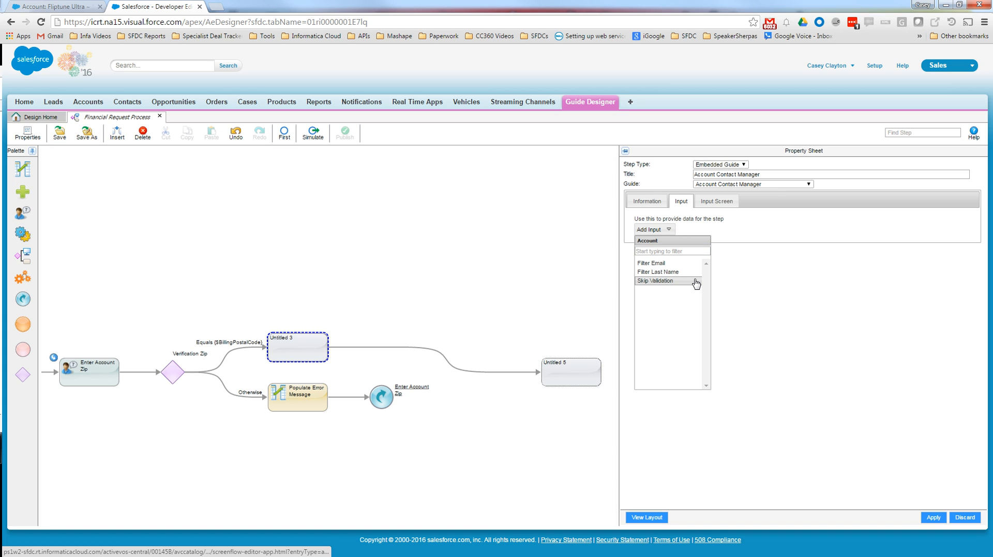
mouse_move(695, 284)
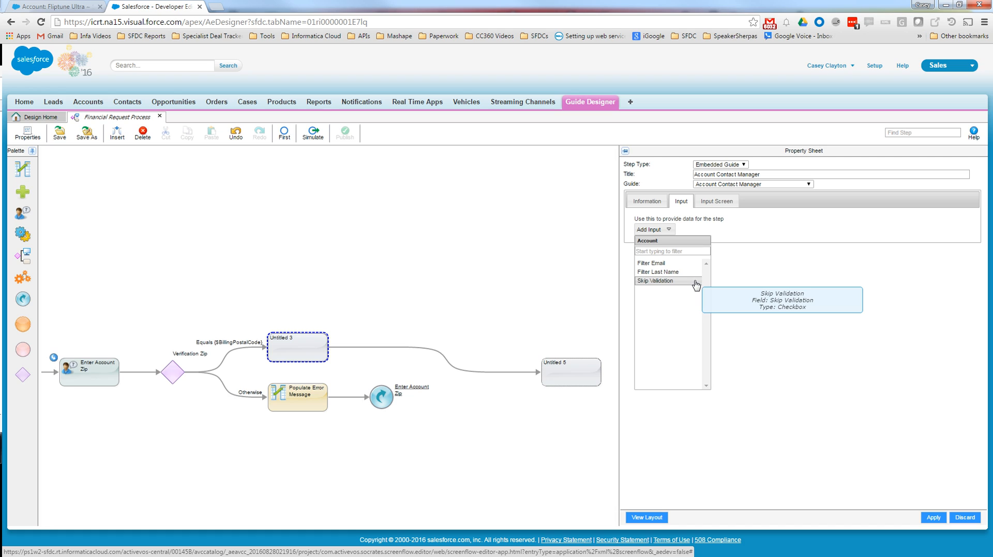
left_click(695, 281)
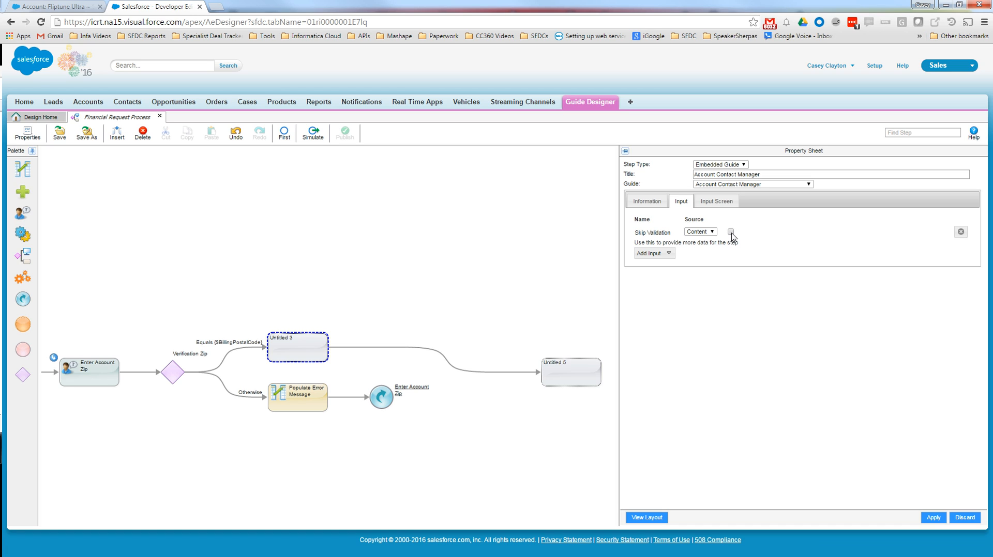
left_click(962, 232)
left_click(646, 202)
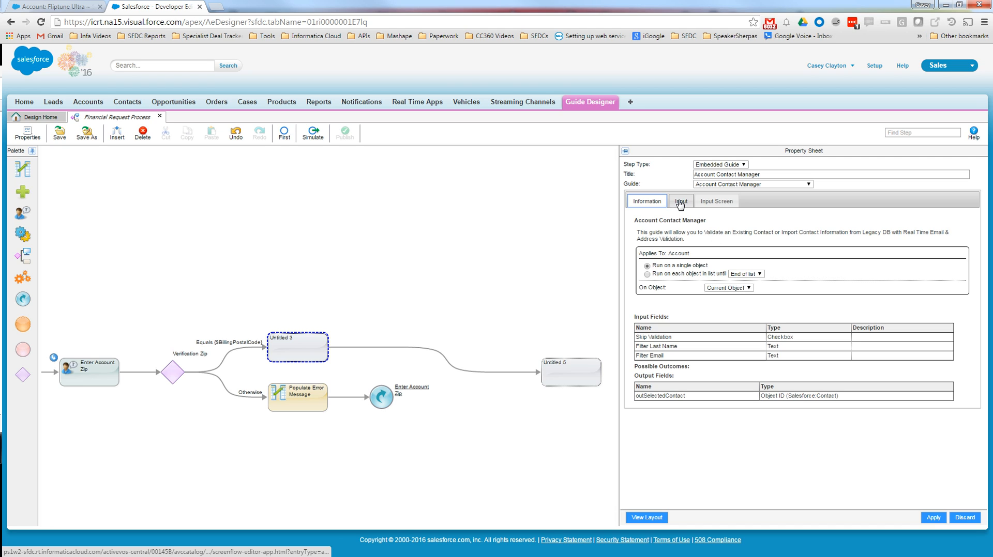
left_click(681, 201)
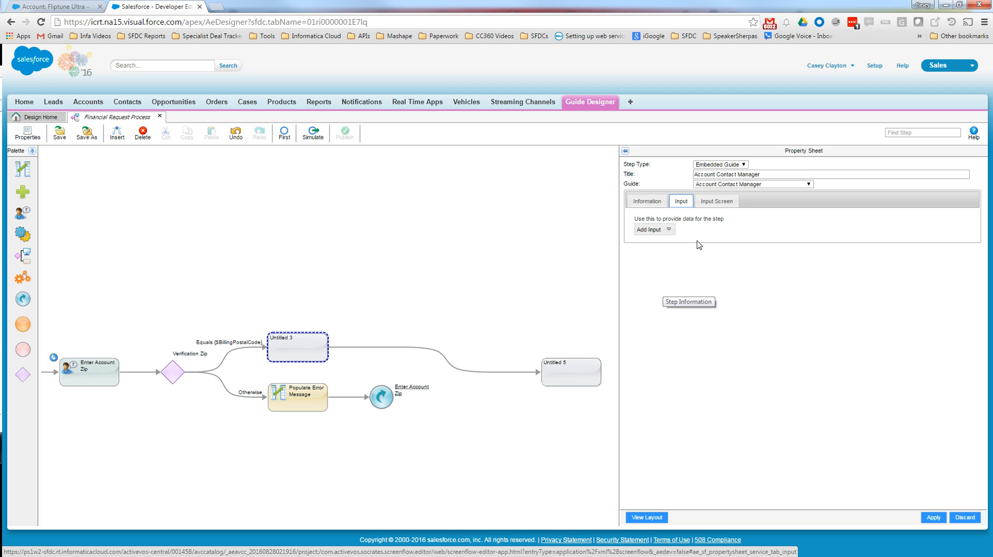
- Apply the Account Contact Manager step's settings and save the Financial Request Process guide
left_click(933, 518)
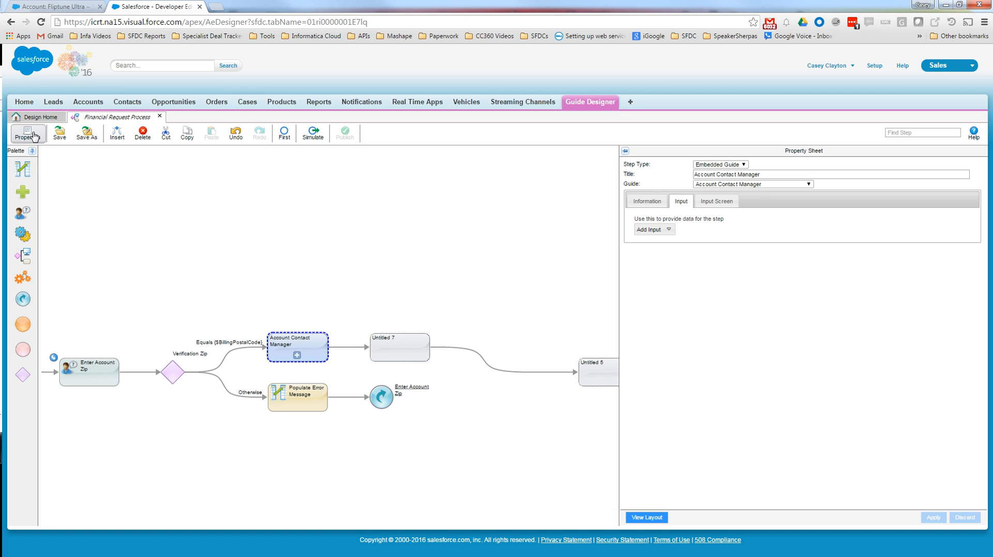
left_click(60, 139)
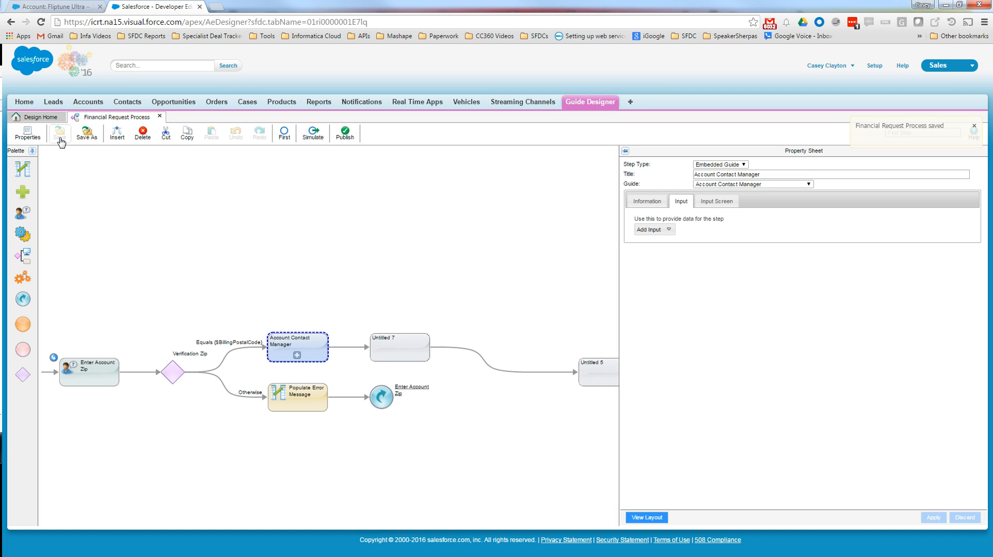
- Open the embedded Account Contact Manager guide, examine its flow and its contact and legacy user selection screens, and close it
left_click(297, 356)
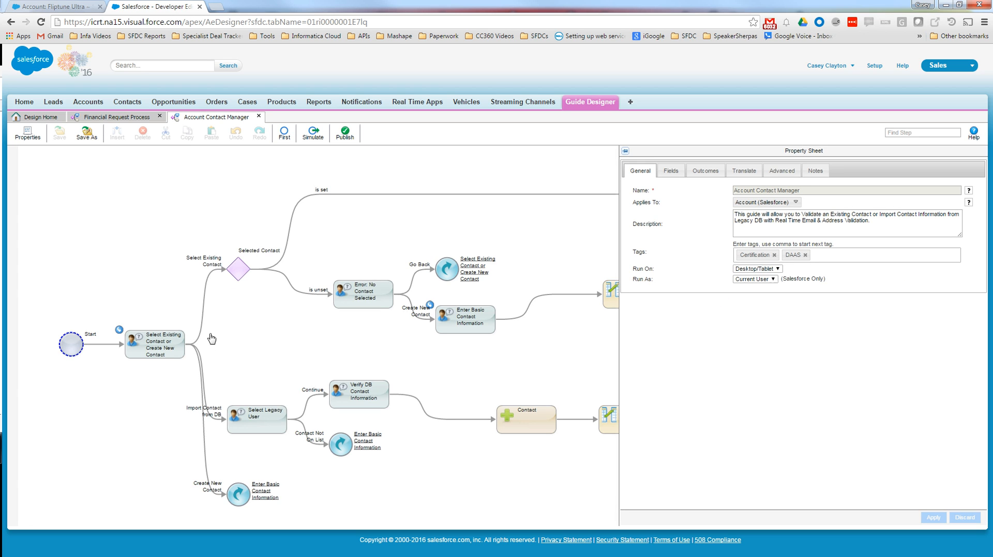
scroll(305, 347, "down", 1)
left_click_drag(517, 356, 367, 340)
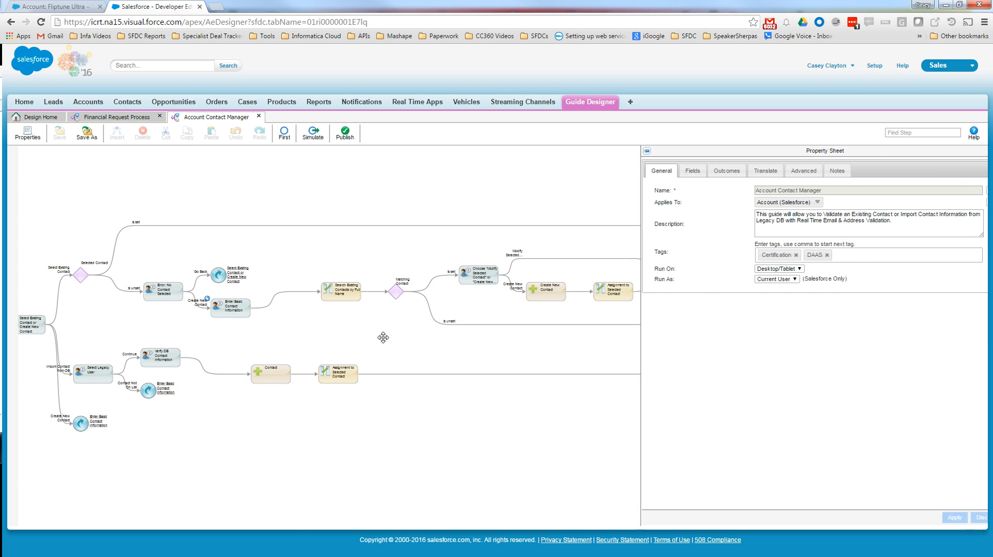
scroll(401, 336, "down", 2)
left_click_drag(584, 350, 697, 413)
scroll(621, 399, "up", 3)
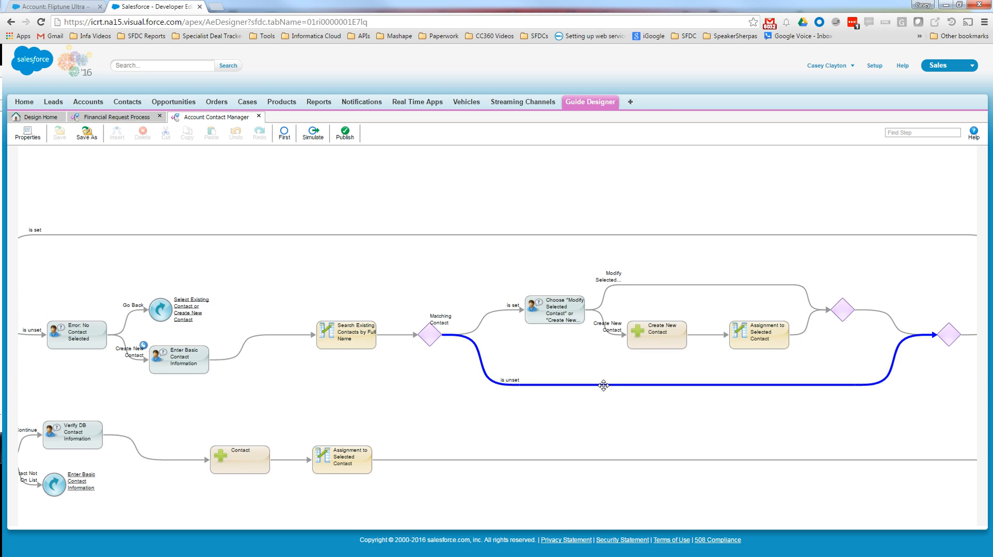
left_click(146, 404)
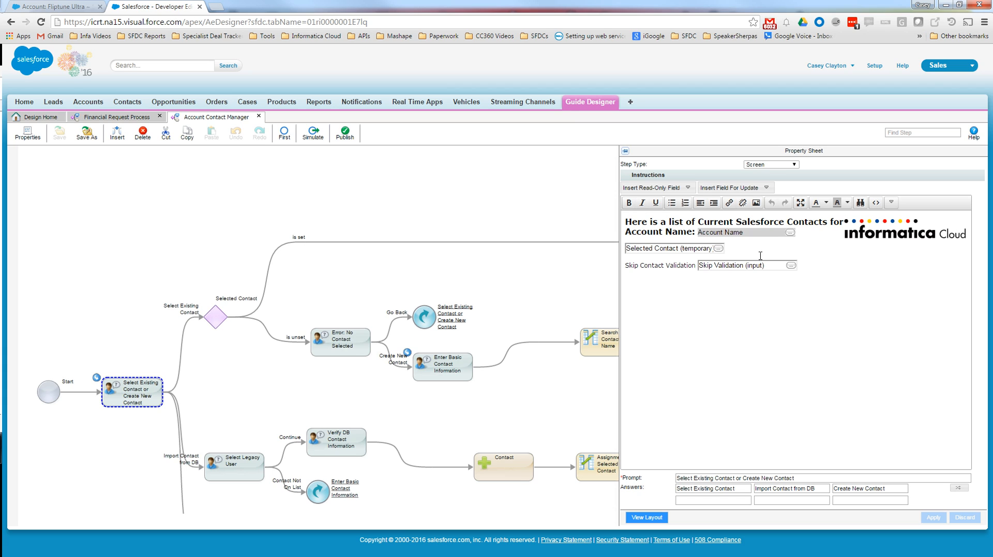
left_click(247, 467)
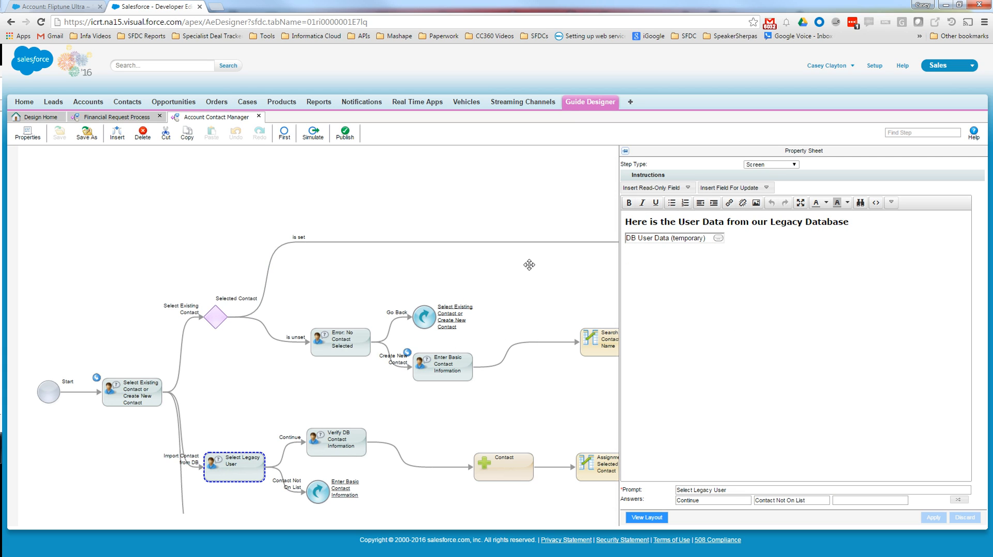
left_click(258, 117)
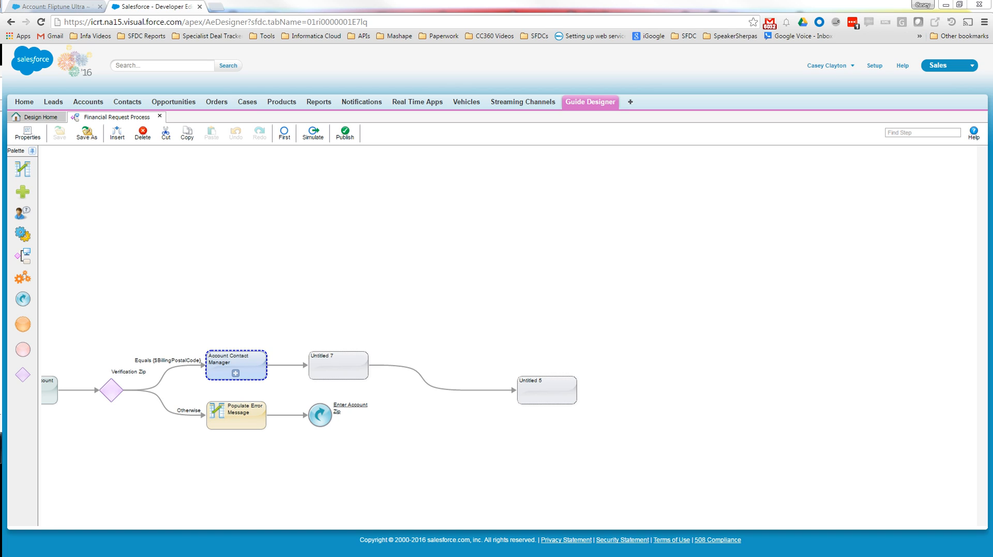
- Delete the untitled step directly after Account Contact Manager
left_click(342, 372)
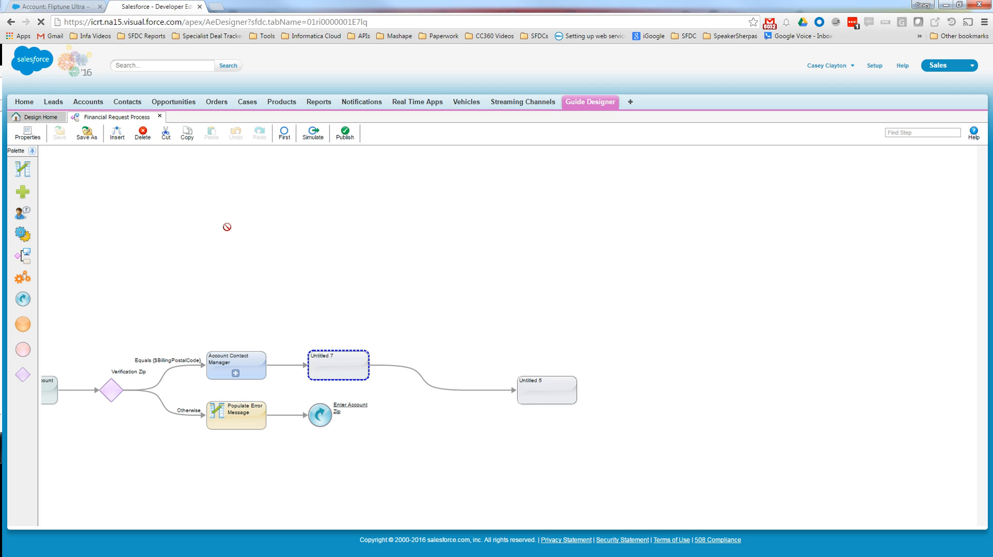
left_click(143, 134)
- Change the last untitled step to an End/Milestone with Don't Show Screen enabled, and save and publish the guide
left_click(507, 385)
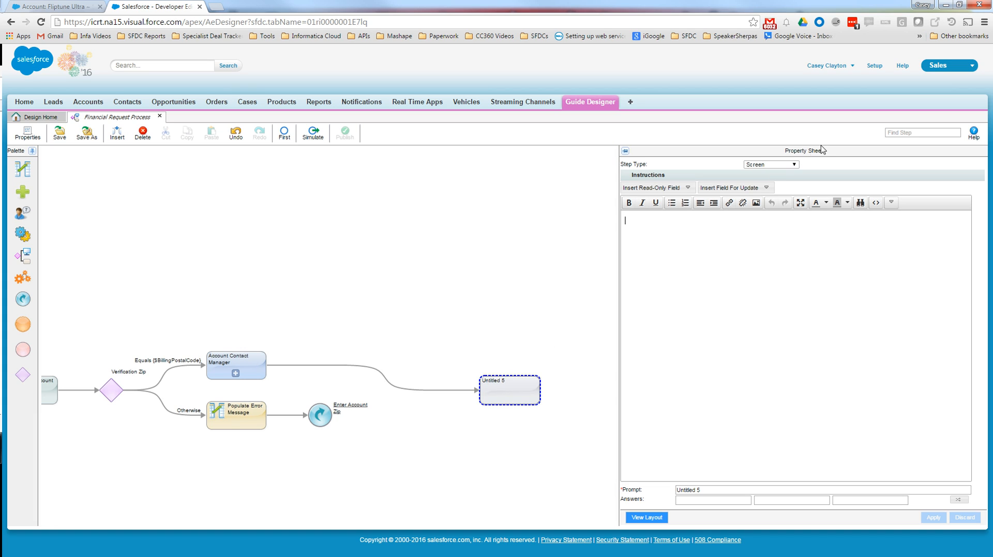
left_click(797, 165)
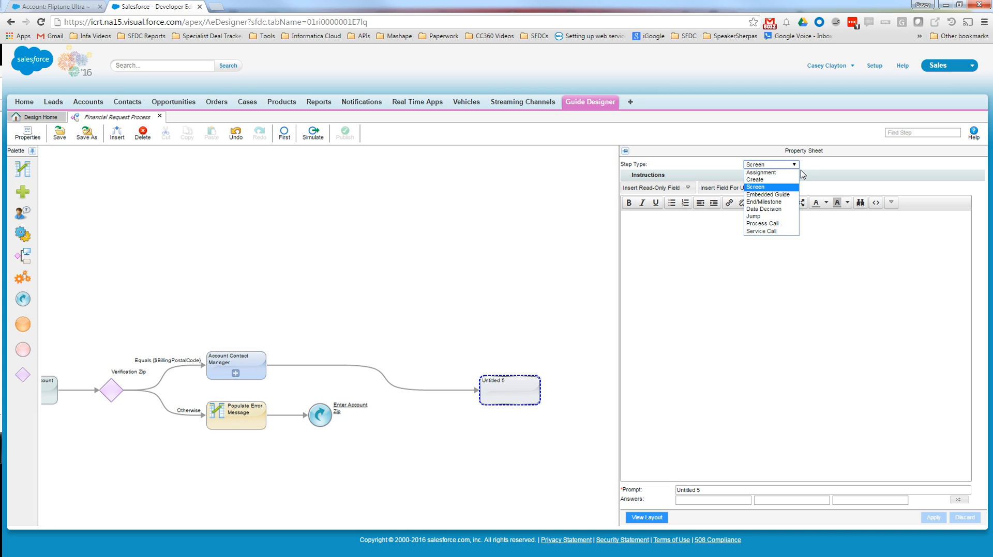
left_click(772, 207)
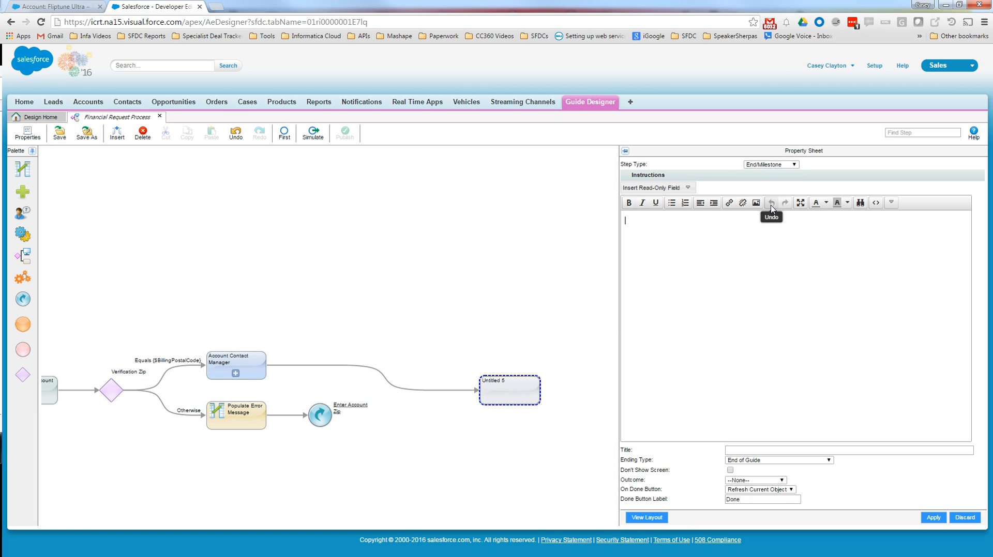
left_click(729, 470)
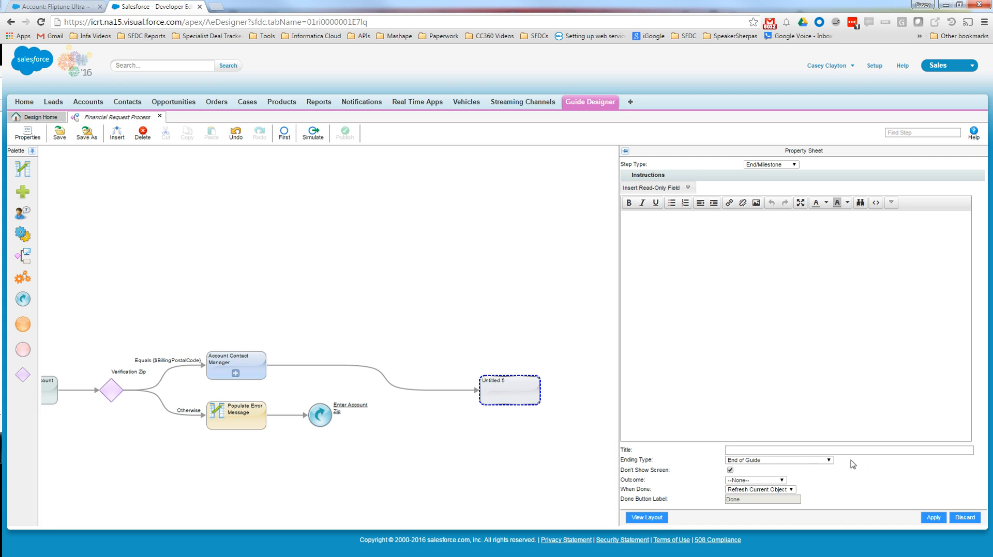
left_click(934, 518)
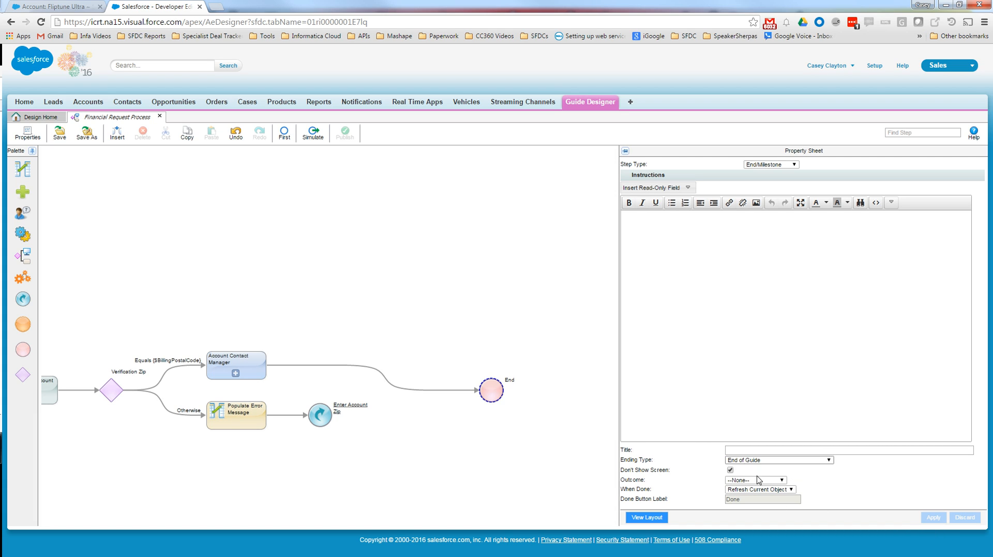
left_click(56, 136)
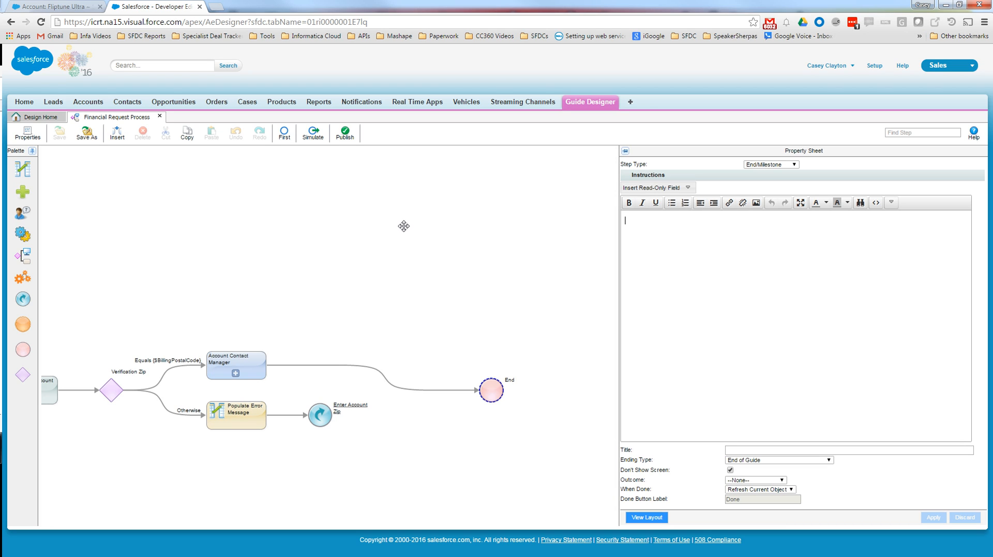
left_click(350, 136)
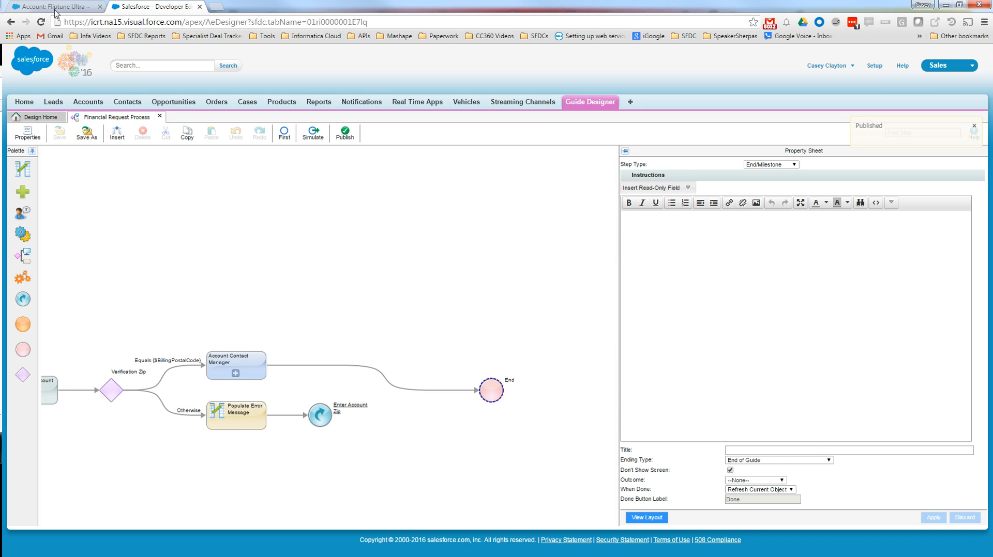
- Refresh the Fliptune Ultra account page and launch the Financial Request Process guide from its Real Time process apps section
left_click(65, 9)
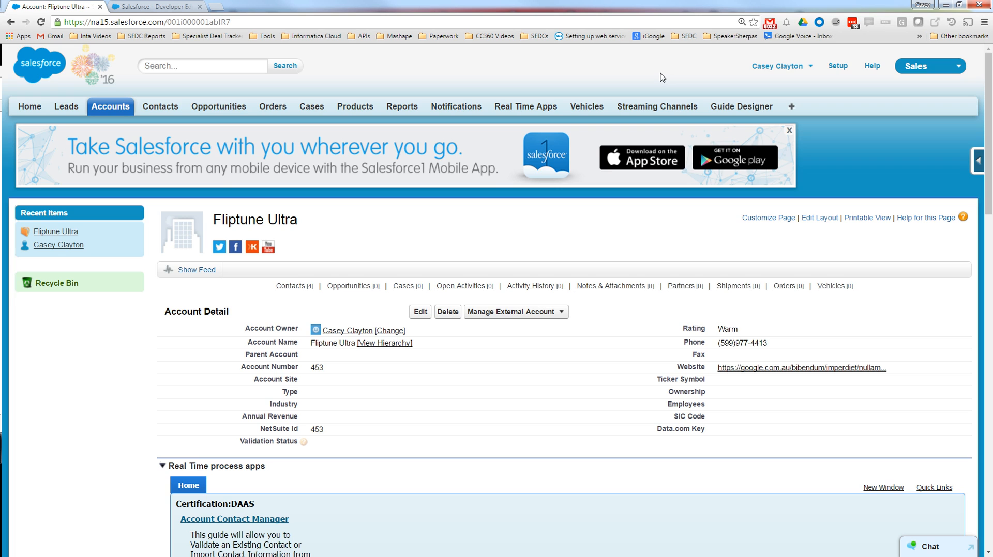
scroll(660, 77, "down", 4)
scroll(661, 76, "up", 4)
left_click(43, 22)
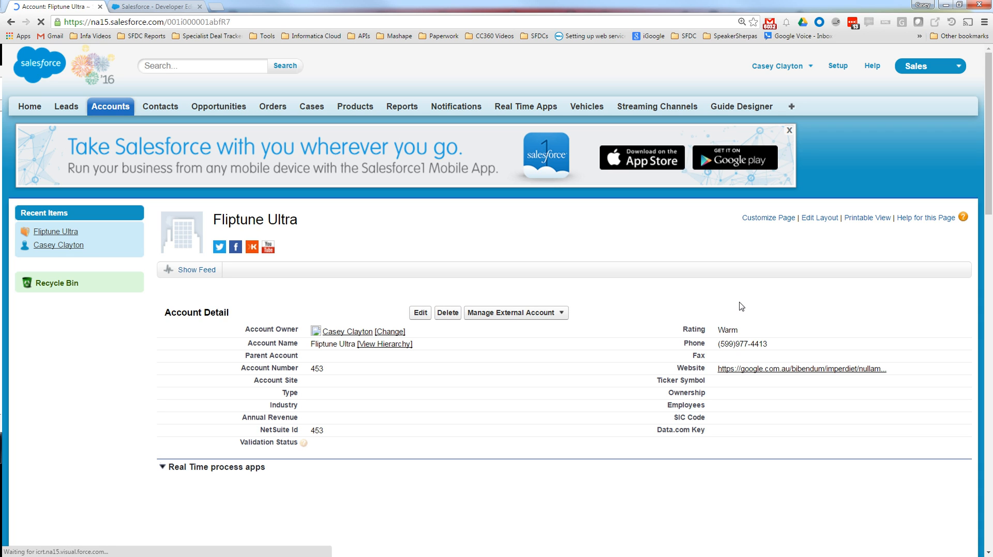
scroll(741, 306, "down", 4)
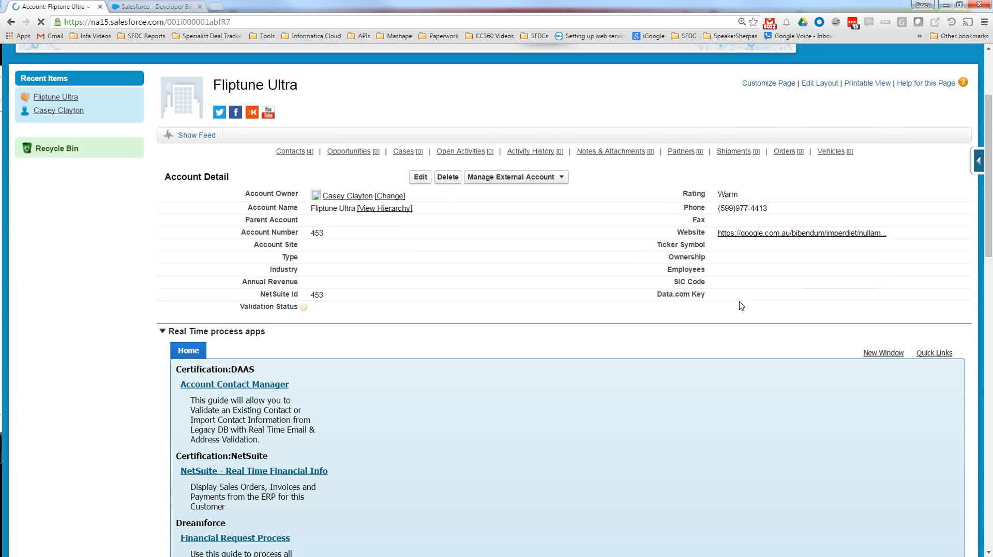
scroll(741, 306, "down", 1)
scroll(445, 414, "down", 1)
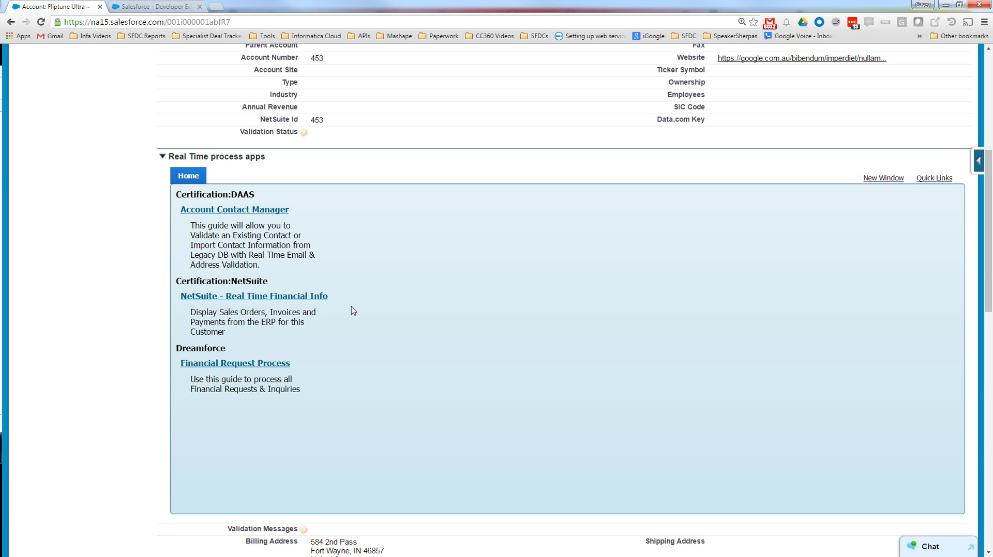
left_click(282, 365)
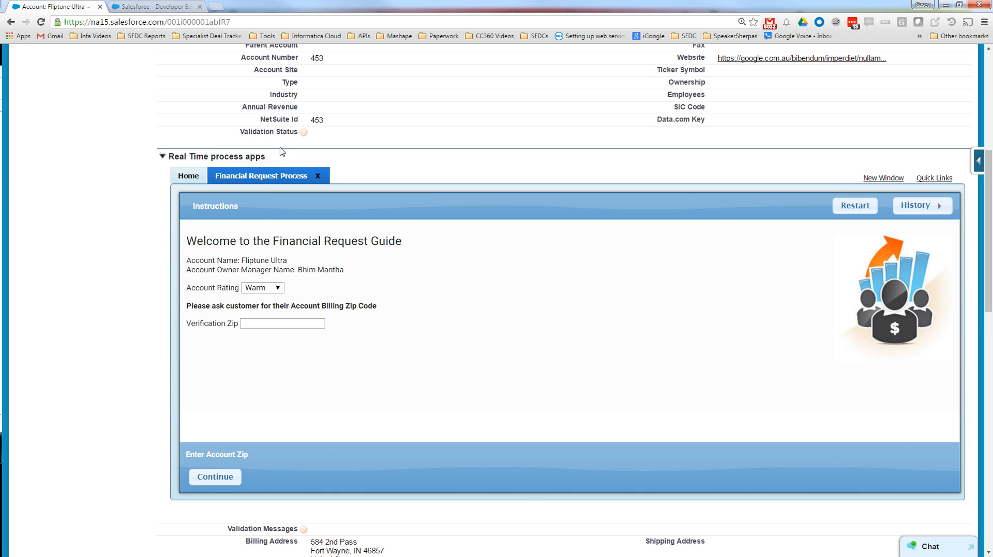
- Set the Account Rating to Hot and submit 56734 as the Verification Zip
left_click(268, 290)
scroll(383, 177, "up", 1)
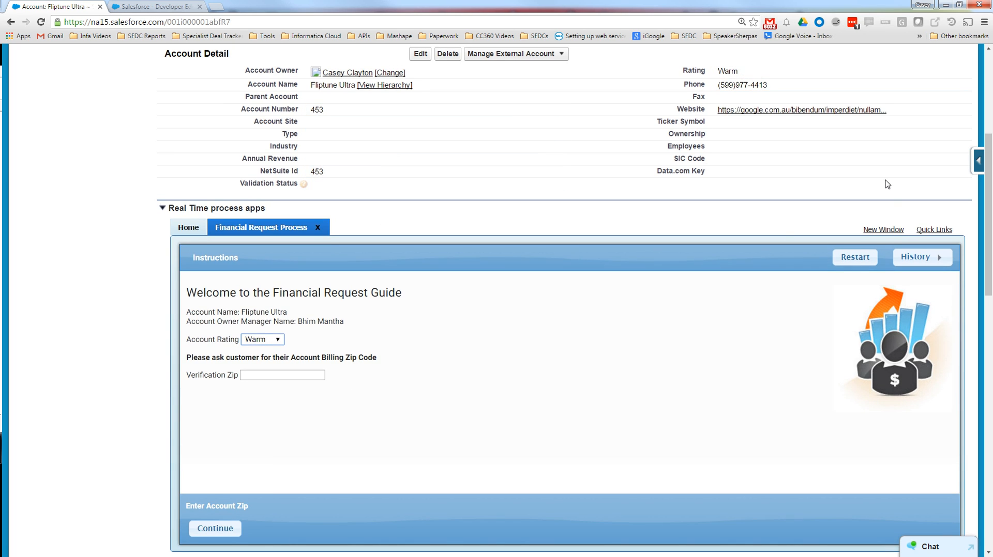
left_click(273, 345)
left_click(268, 354)
scroll(362, 402, "down", 1)
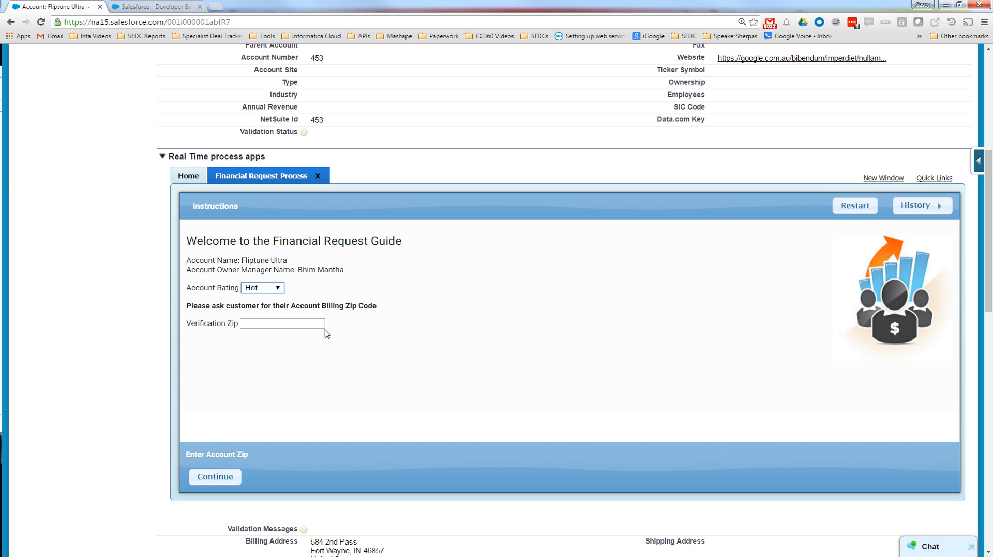
left_click(307, 321)
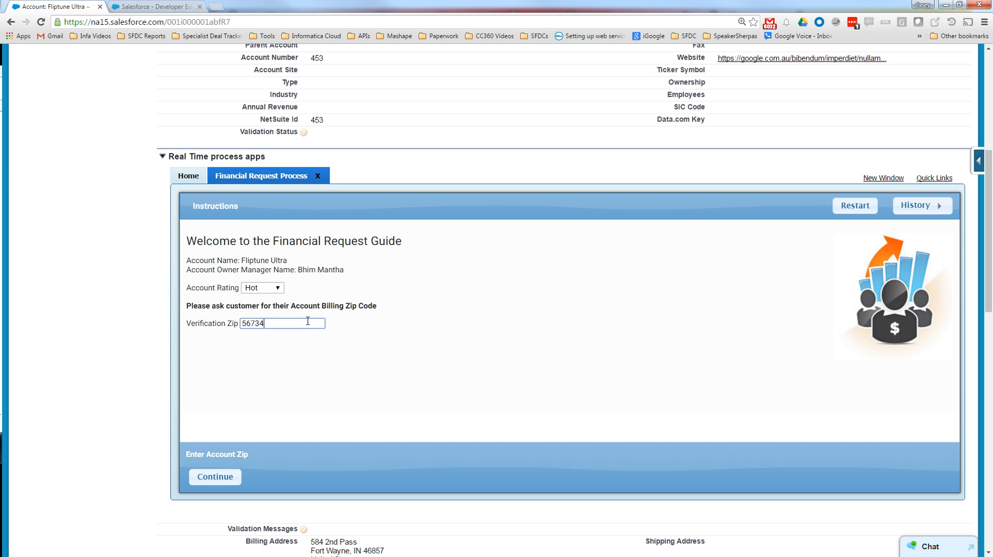
left_click(217, 476)
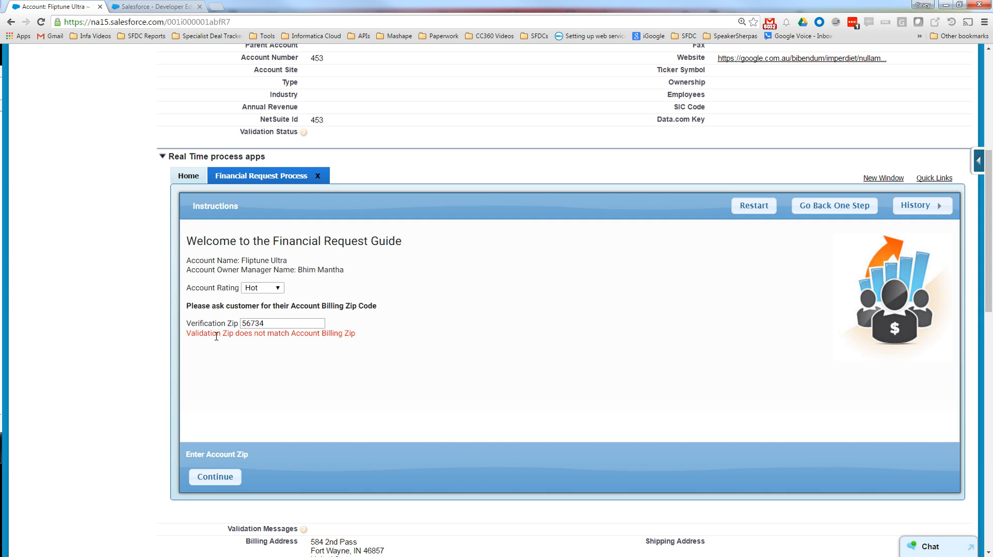
- Replace the Verification Zip with 46857 and continue the guide
scroll(378, 453, "down", 1)
left_click_drag(282, 273, 202, 282)
type("46857")
left_click(223, 430)
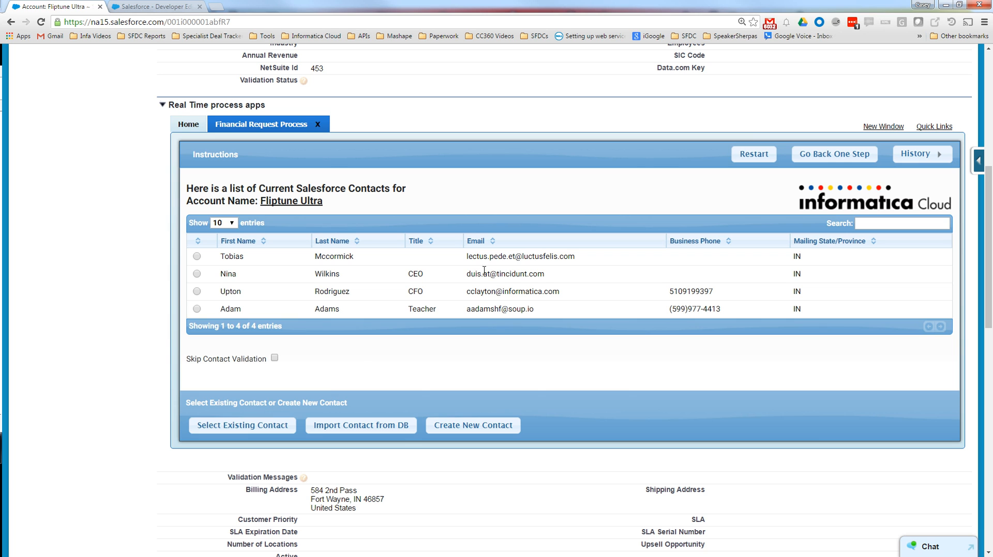
- Compare the guide's contact list with the account's contacts, select the existing Teacher contact and submit the contact details for validation
scroll(554, 448, "down", 2)
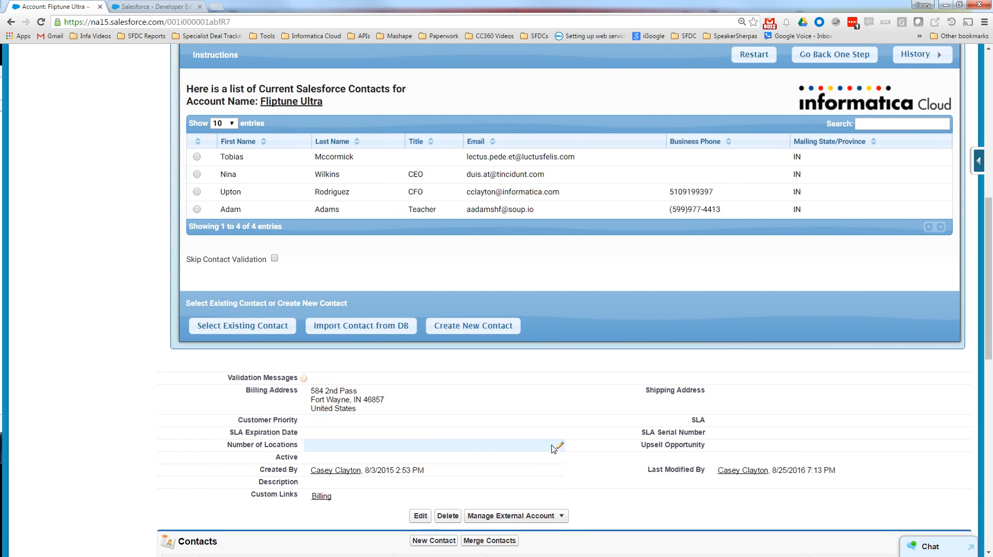
scroll(553, 449, "up", 4)
scroll(563, 449, "down", 8)
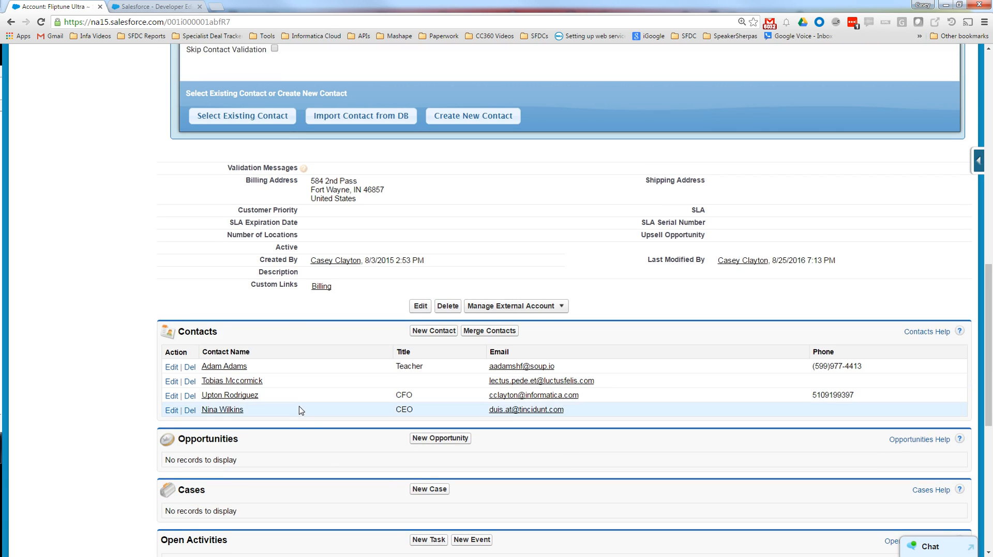
scroll(301, 413, "up", 4)
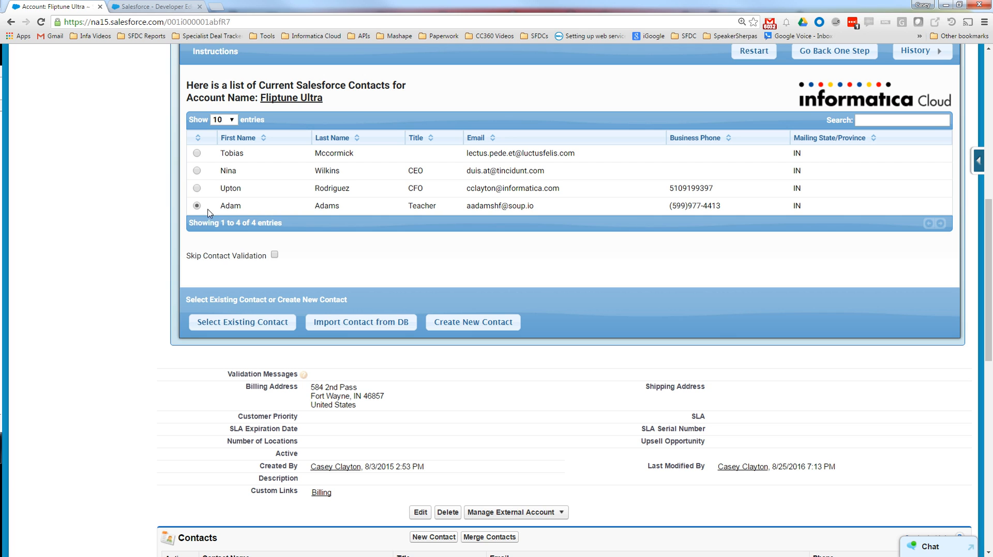
left_click(283, 327)
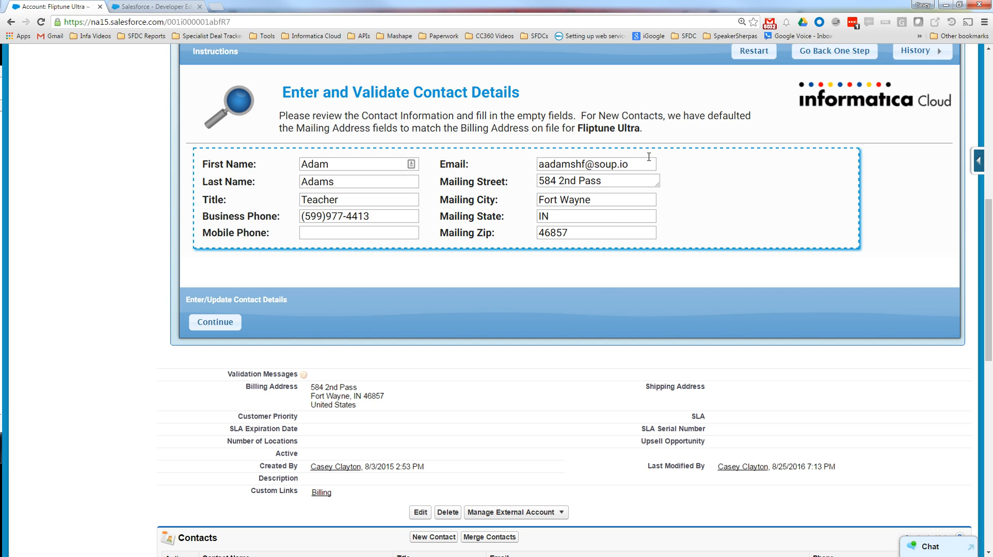
left_click(209, 322)
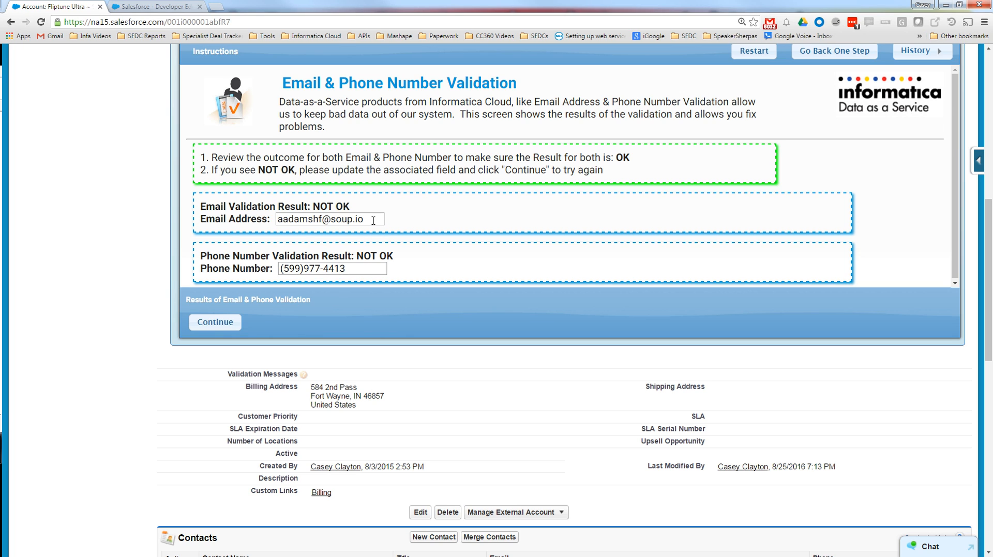
- Replace the contact's e-mail address with a valid informatica.com address and rerun the validation
left_click_drag(373, 221, 163, 170)
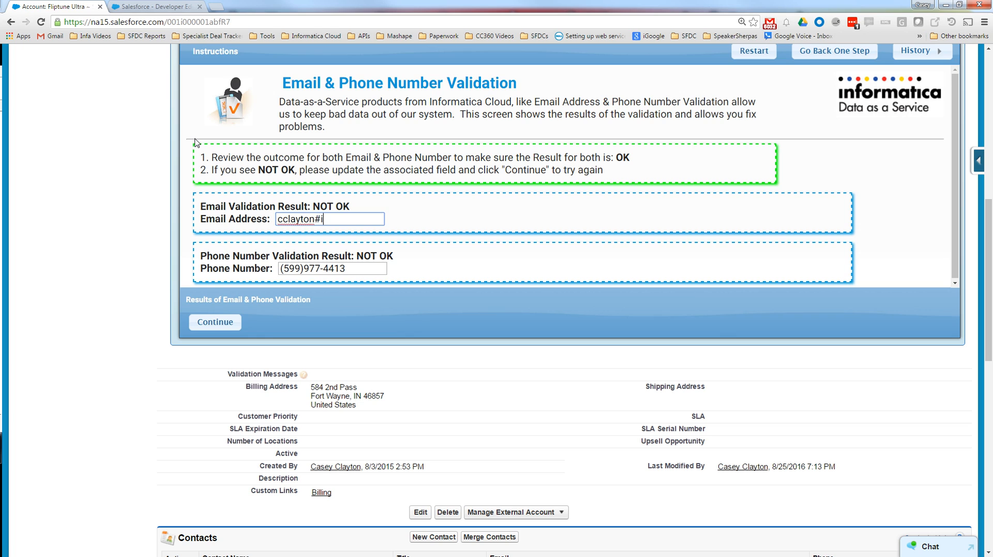
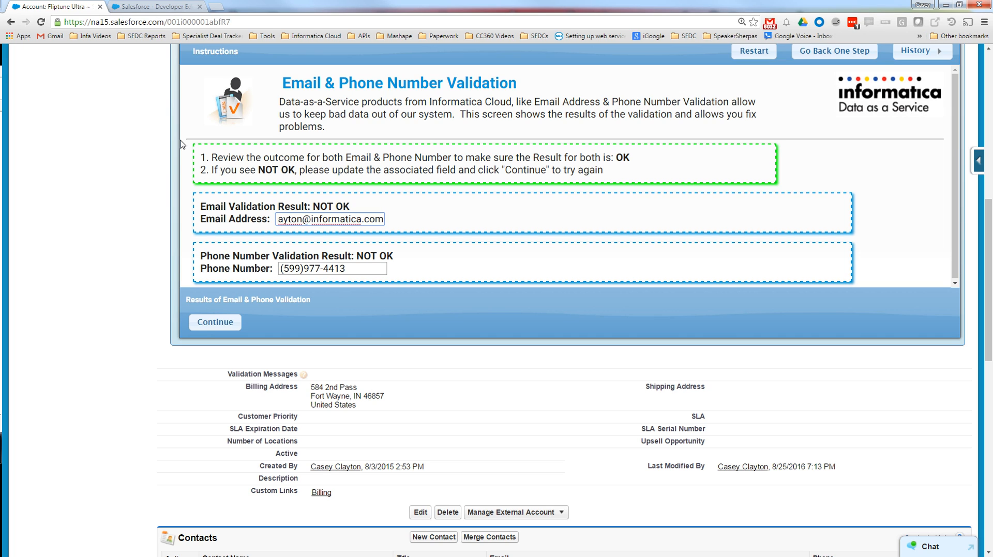
left_click(234, 322)
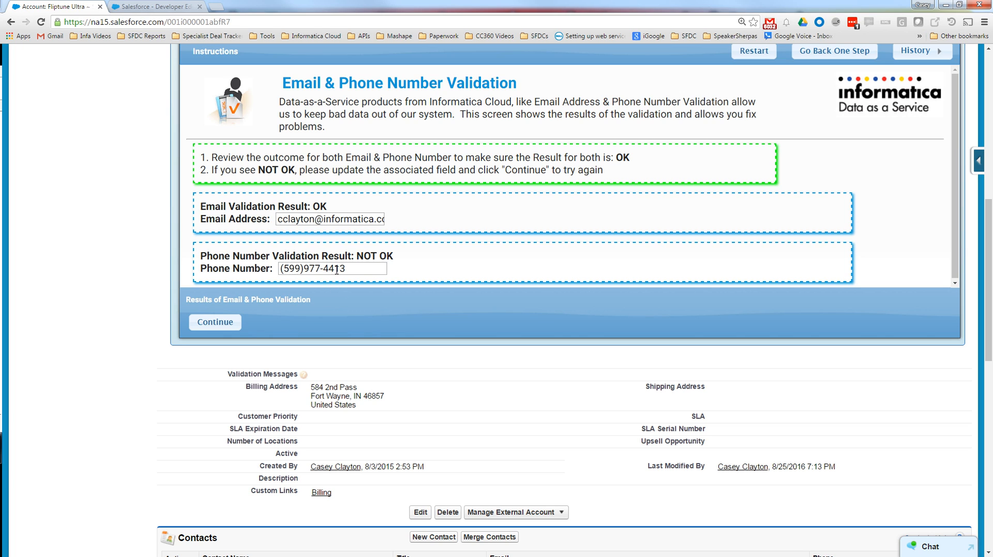
- Replace the contact's phone number with a valid one and continue to address standardization
left_click_drag(354, 266, 224, 273)
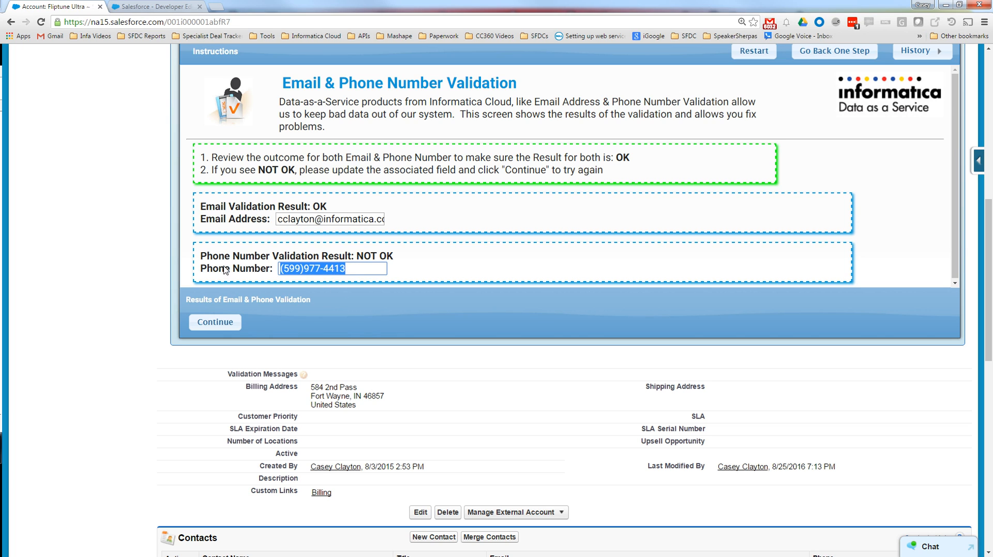
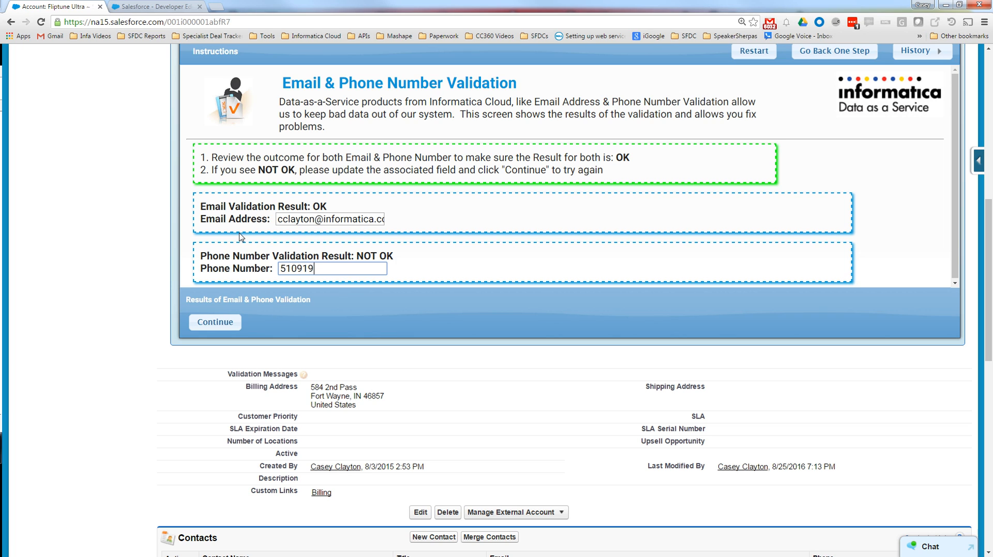
left_click(214, 322)
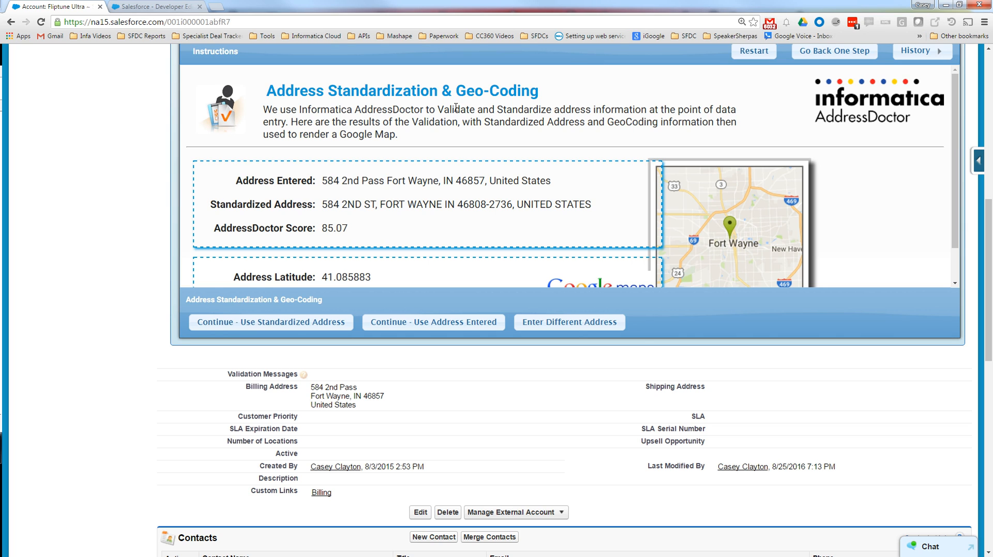
- Review the address standardization and geo-coding results, and finish the guide using the standardized address
scroll(331, 230, "down", 1)
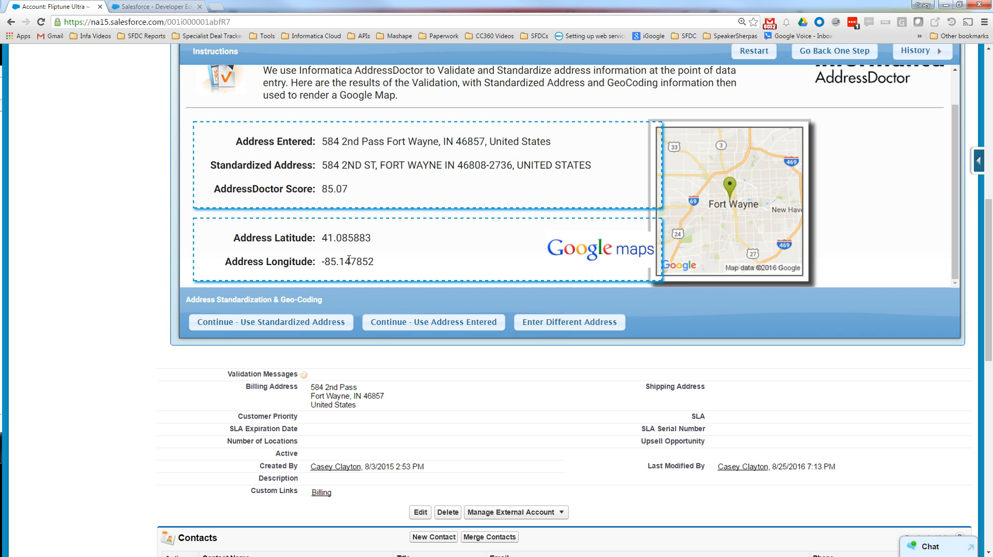
scroll(744, 207, "down", 3)
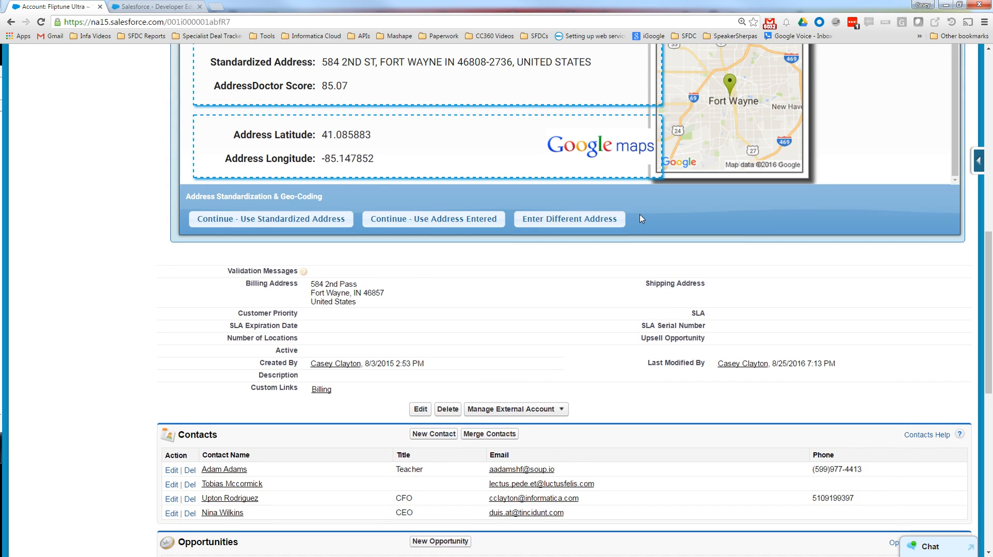
scroll(630, 226, "up", 5)
left_click(269, 358)
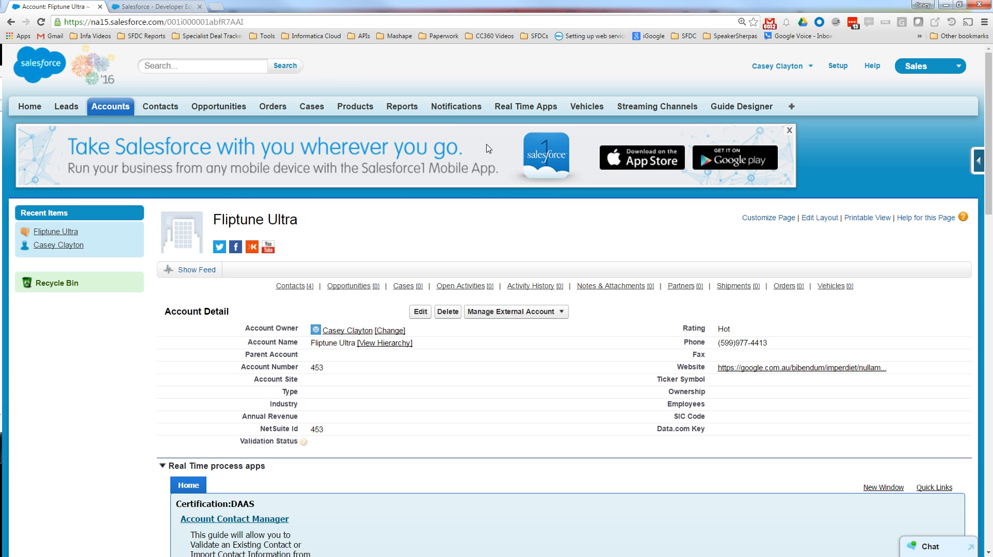
- Switch back to the guide design and add a Service Call step before End using the ICRT-NetSuite-Actions Get Customer action
left_click(171, 8)
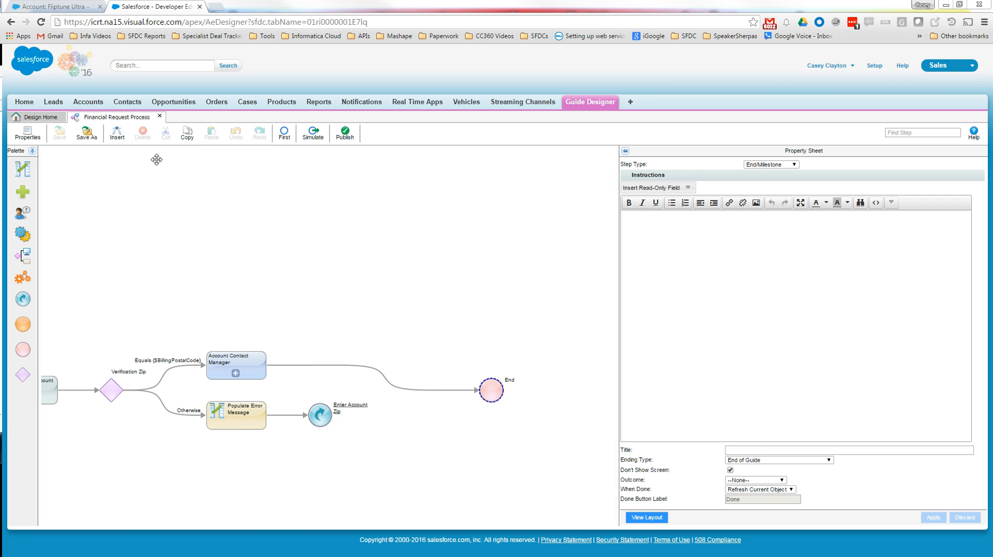
left_click_drag(22, 234, 447, 385)
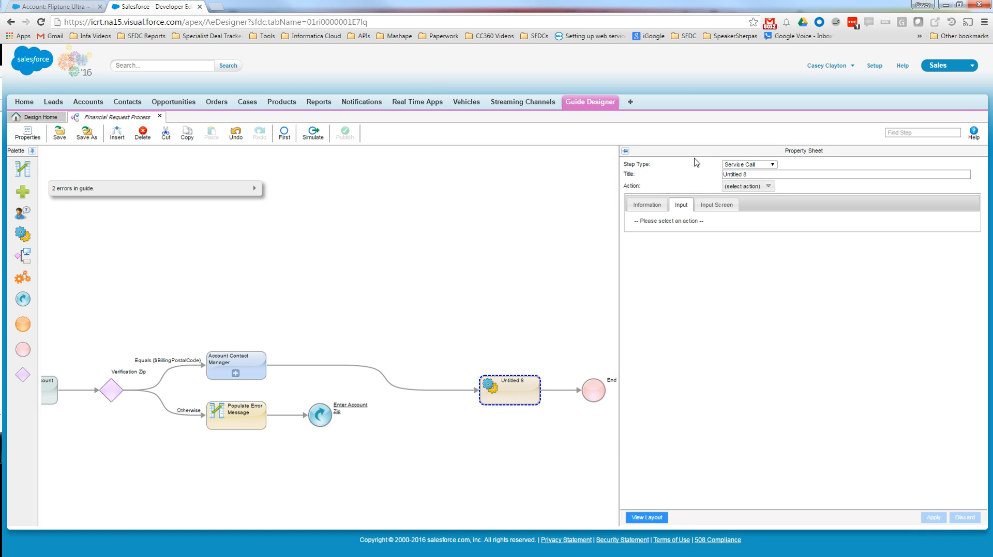
left_click(769, 188)
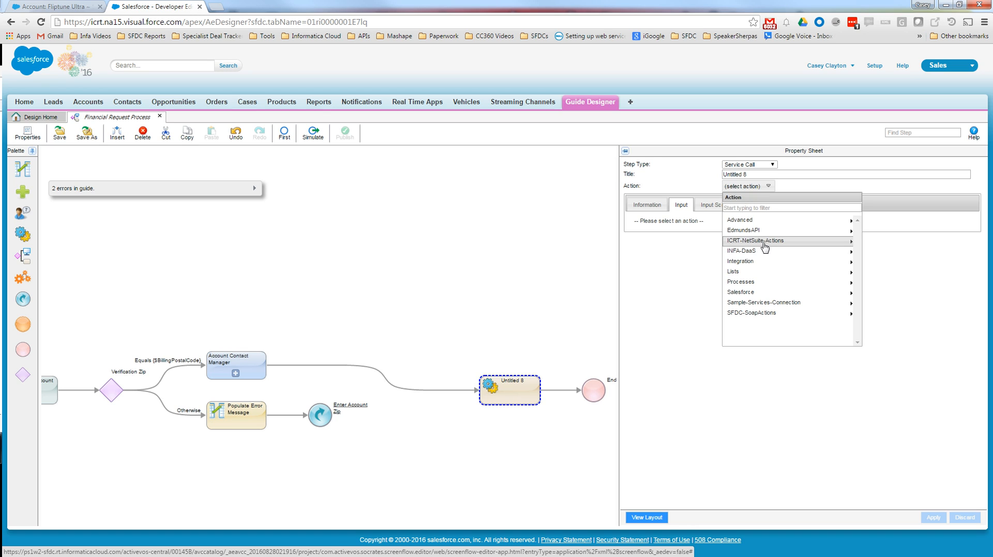
left_click(825, 241)
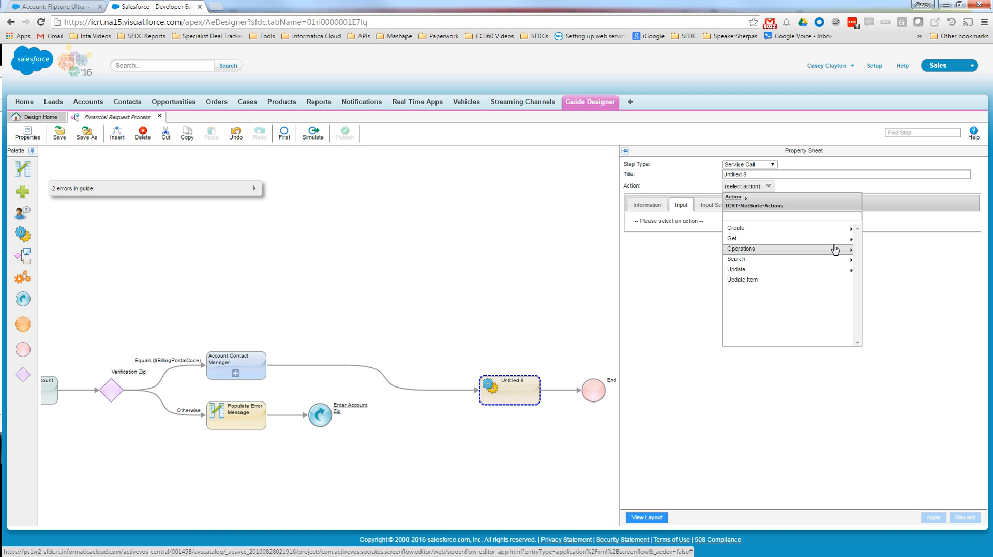
left_click(834, 239)
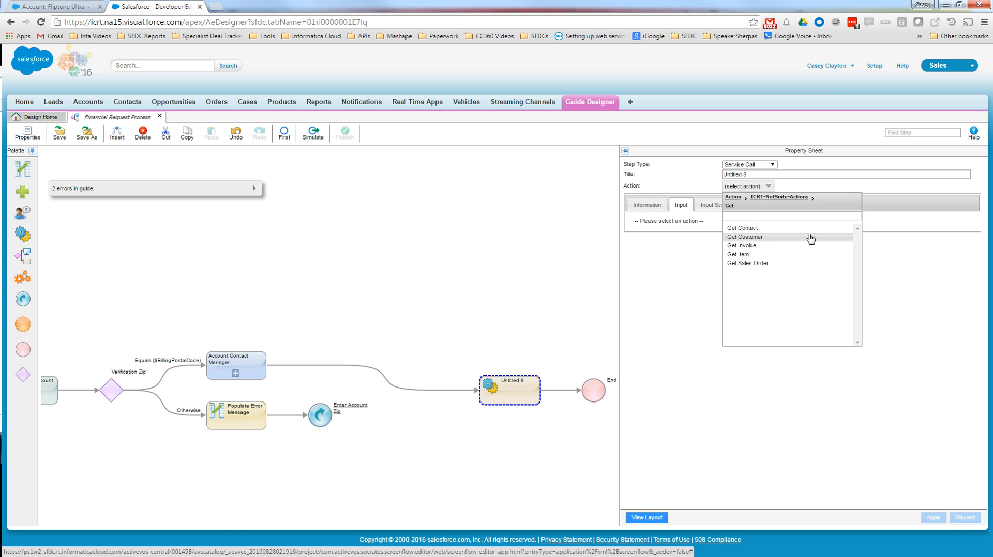
left_click(810, 238)
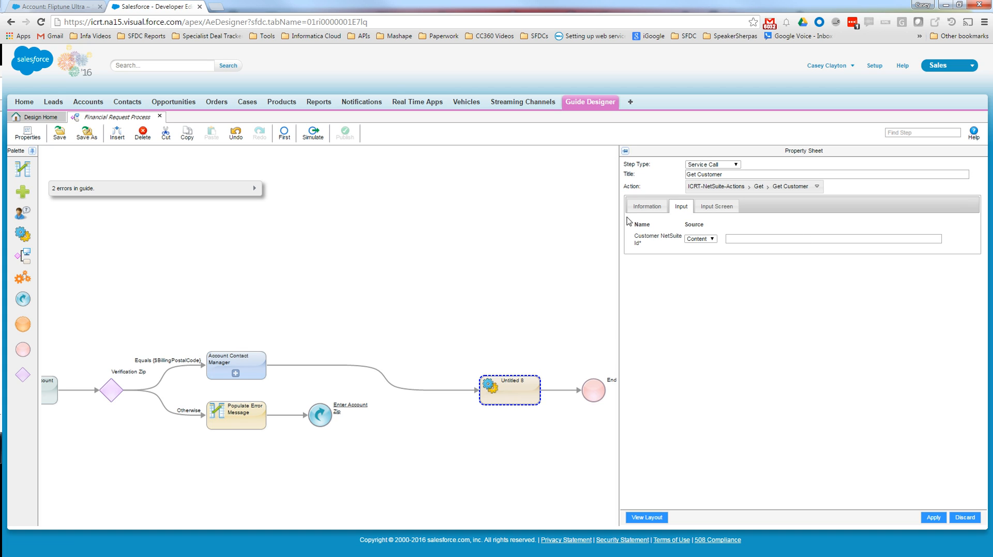
- Review the Get Customer action's fields, map its Customer NetSuite Id input to the account's NetSuite Id field, and apply
left_click(647, 209)
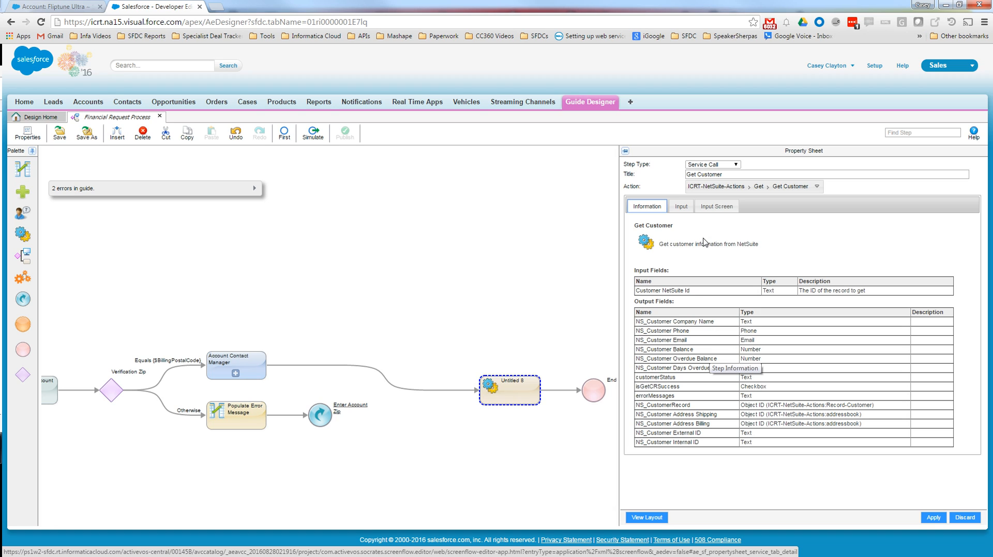
left_click(681, 207)
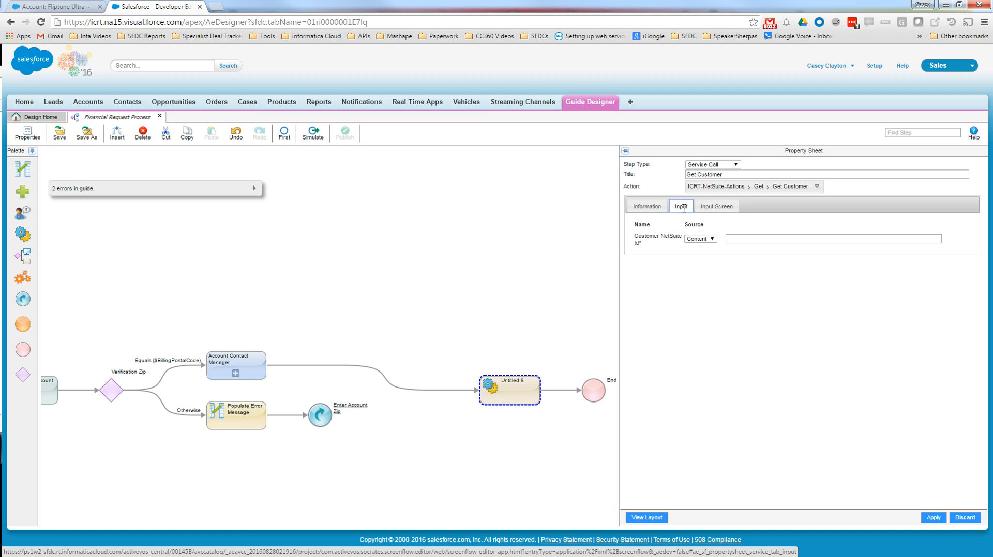
left_click(704, 239)
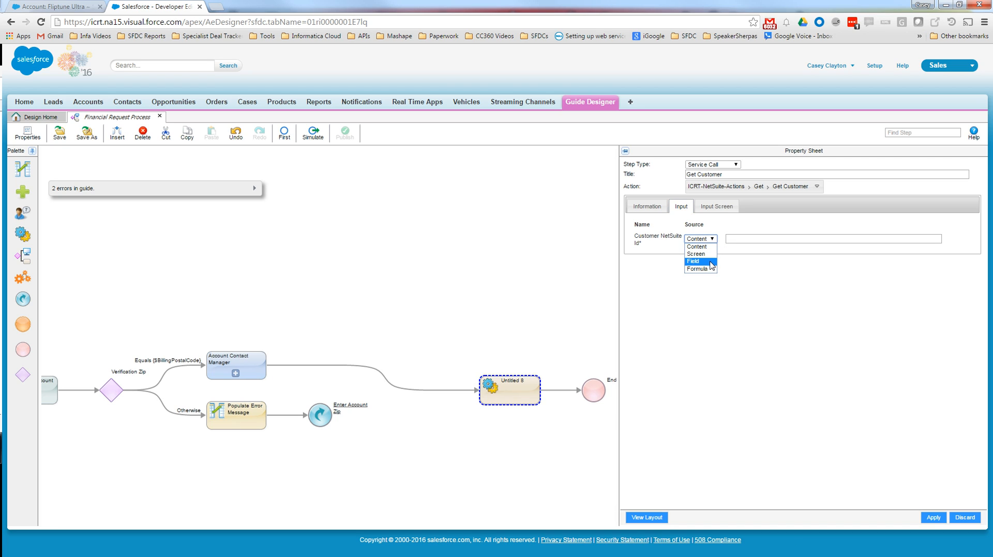
left_click(707, 262)
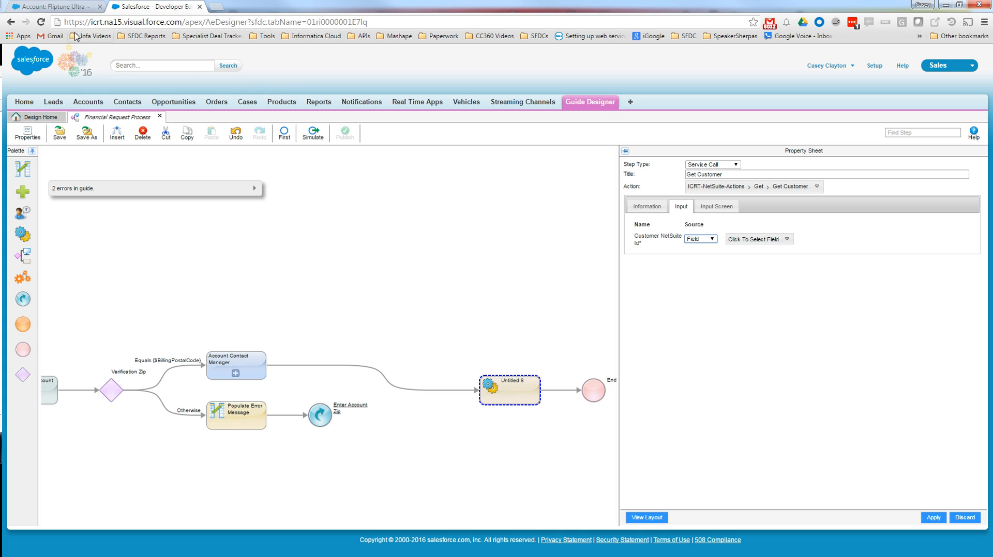
left_click(60, 7)
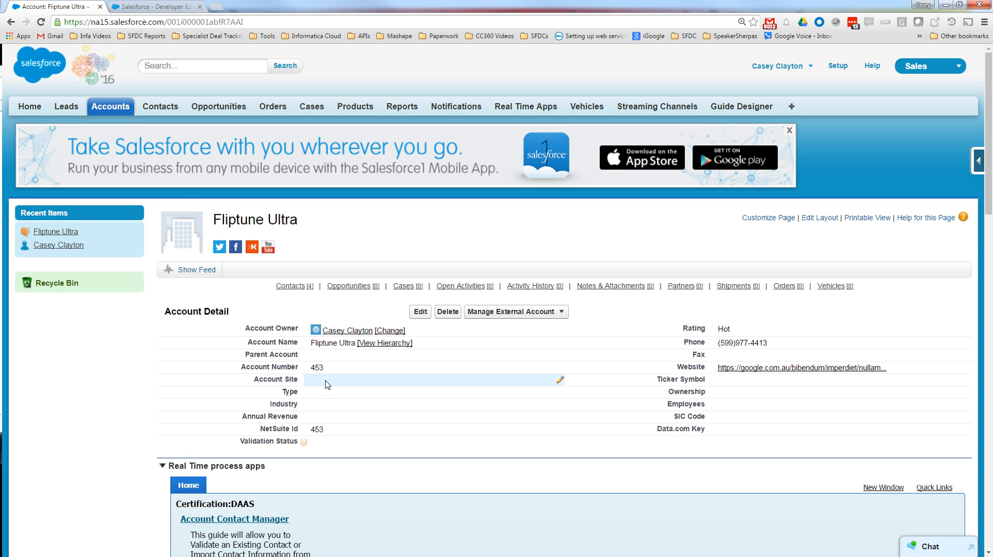
left_click(171, 7)
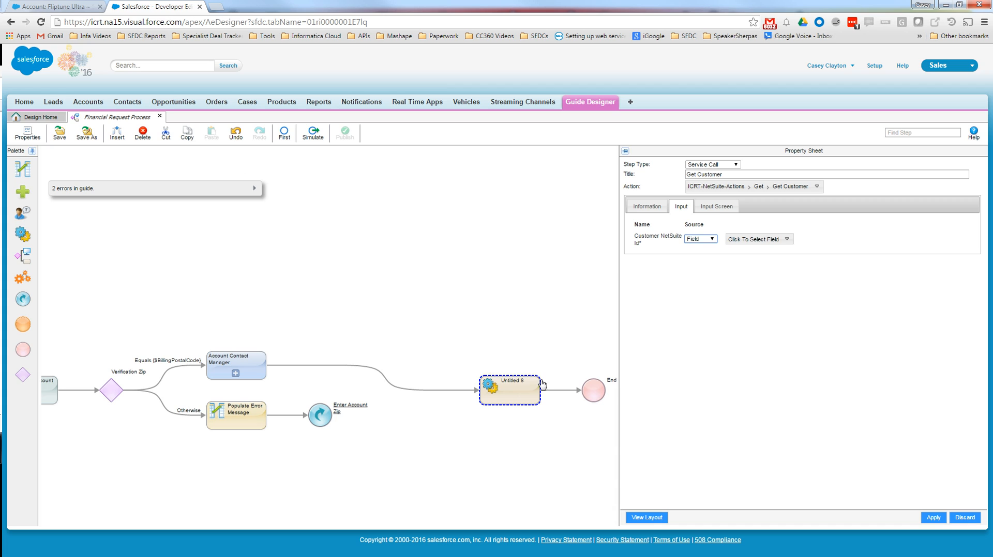
left_click(743, 239)
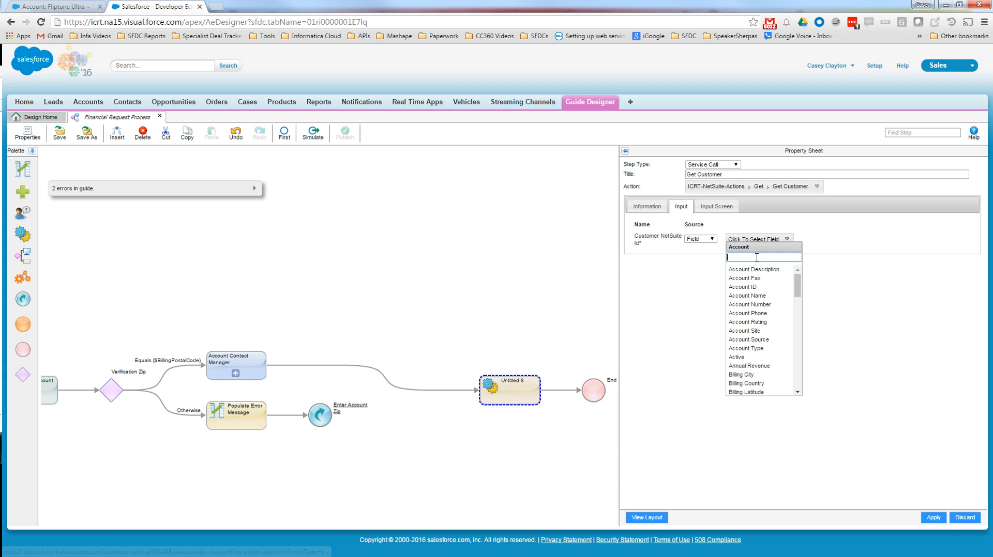
type("net")
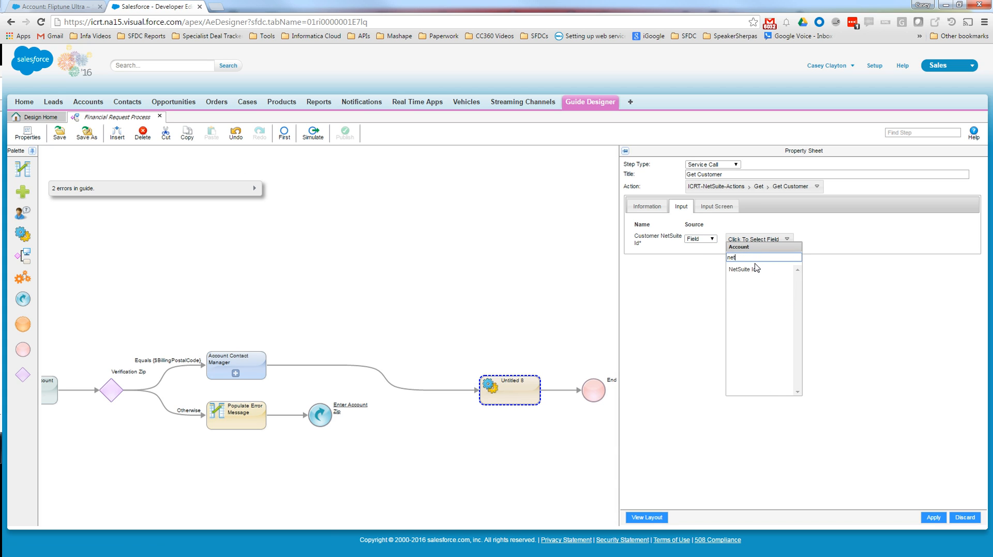
left_click(755, 268)
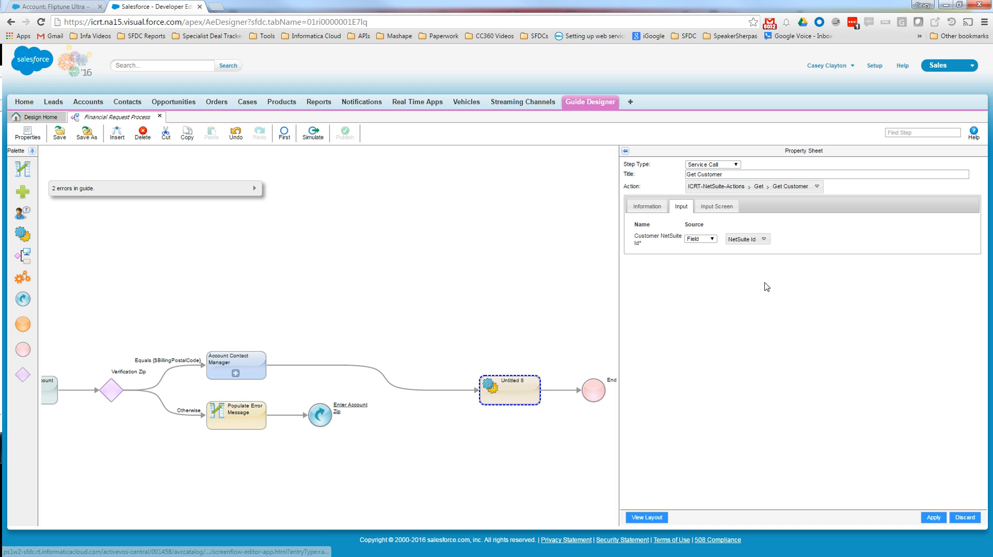
left_click(931, 517)
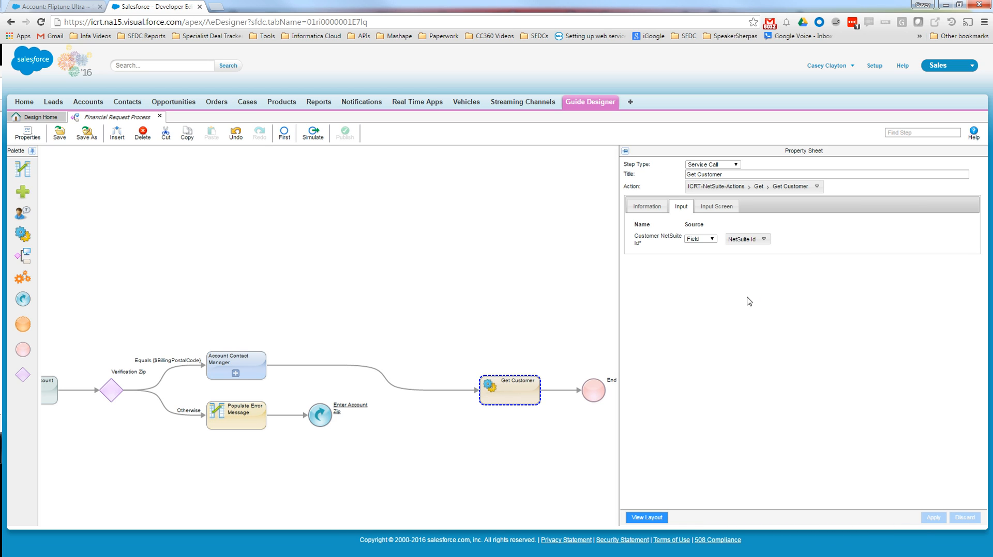
- Rename the service call step as "Get Customer from NetSuite" and apply the change
left_click_drag(537, 286, 530, 258)
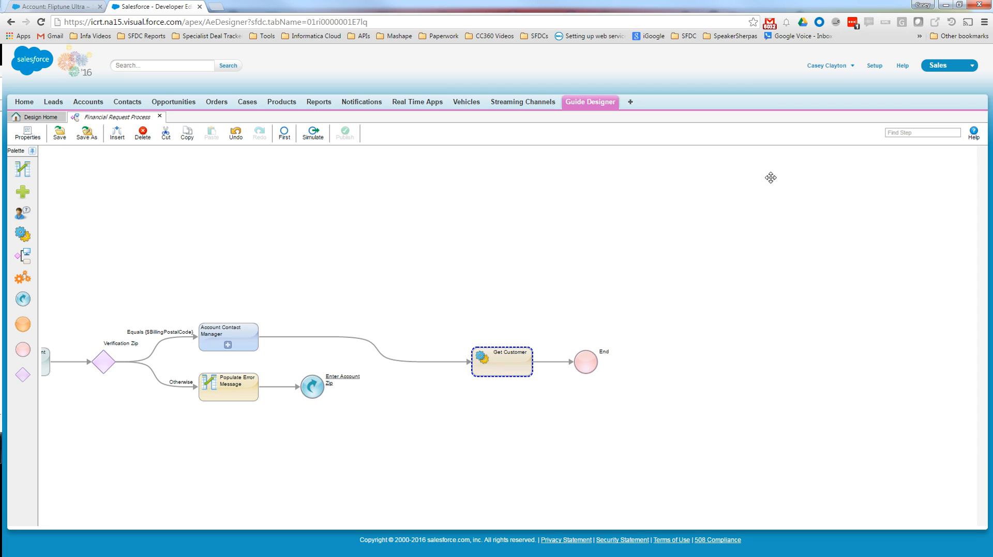
left_click(494, 370)
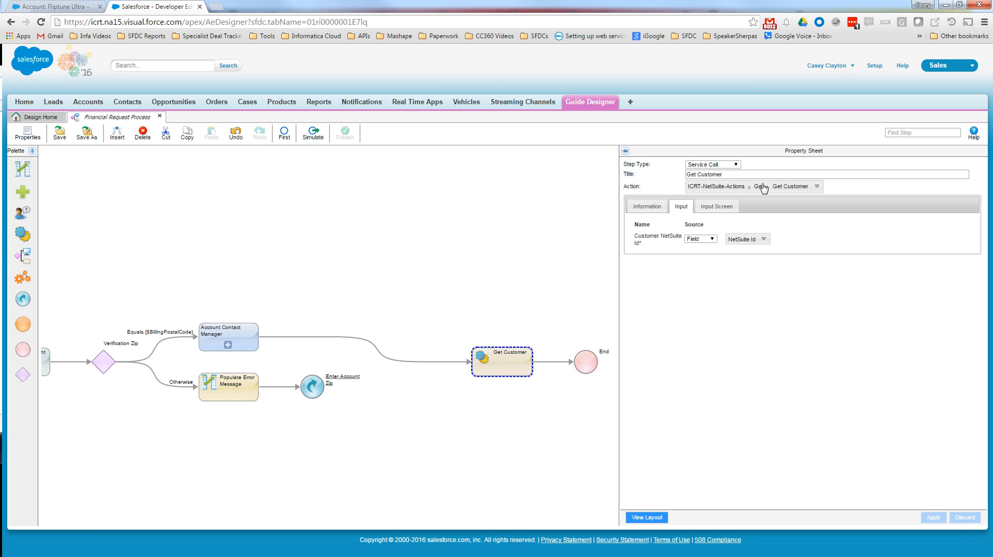
left_click(760, 174)
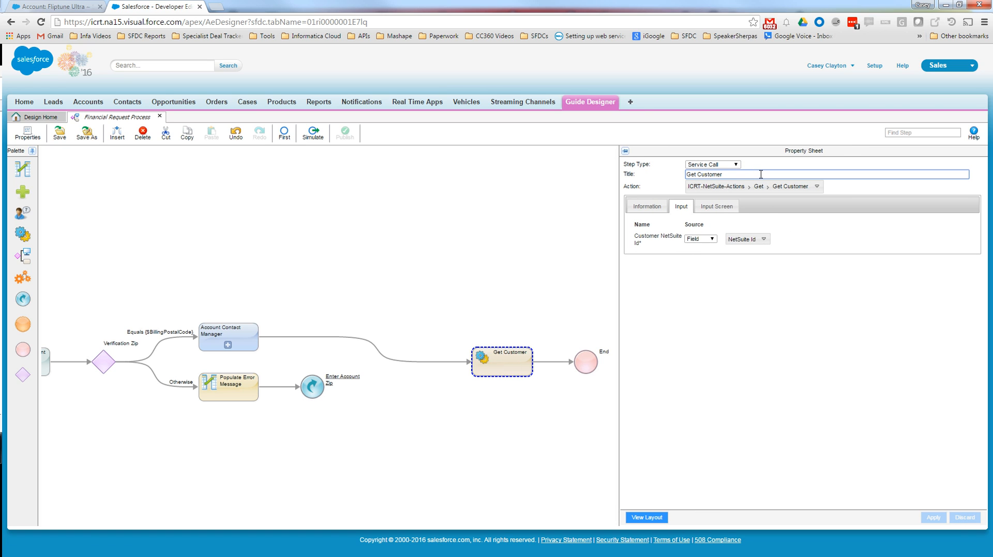
type("from NetSuite")
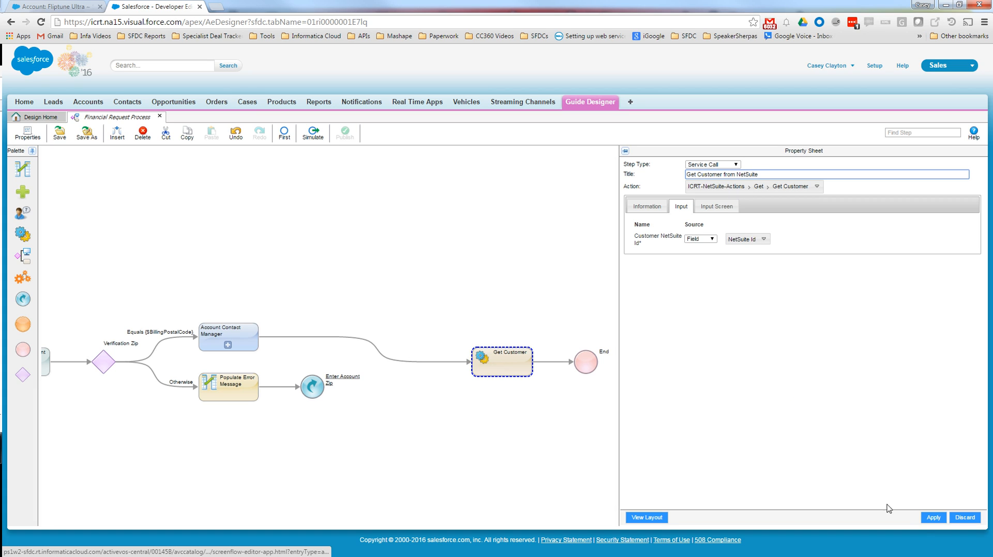
left_click(933, 518)
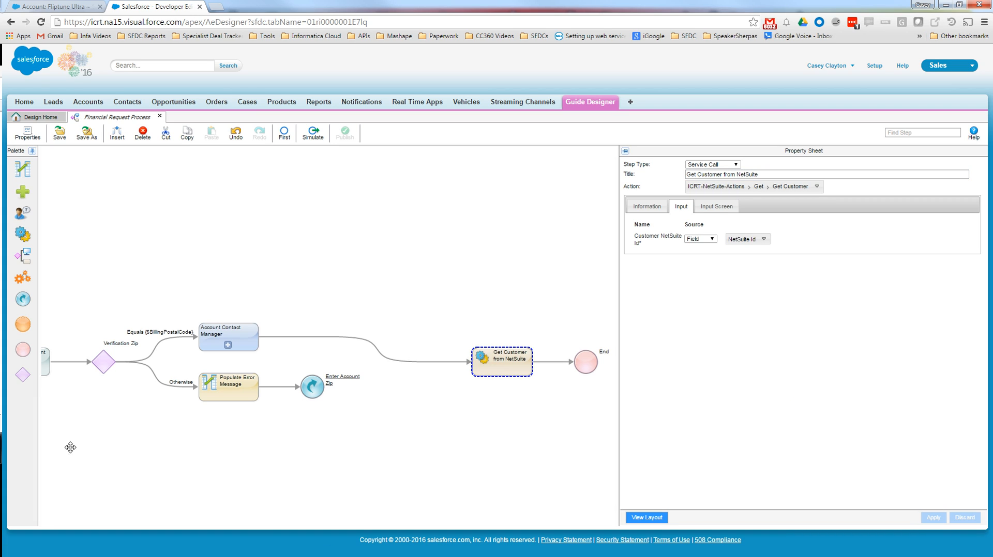
- Rename the embedded Account Contact Manager step as "Select and Validate Contact" and apply the change
left_click(224, 339)
triple_click(800, 174)
type("Select and Validate Contact")
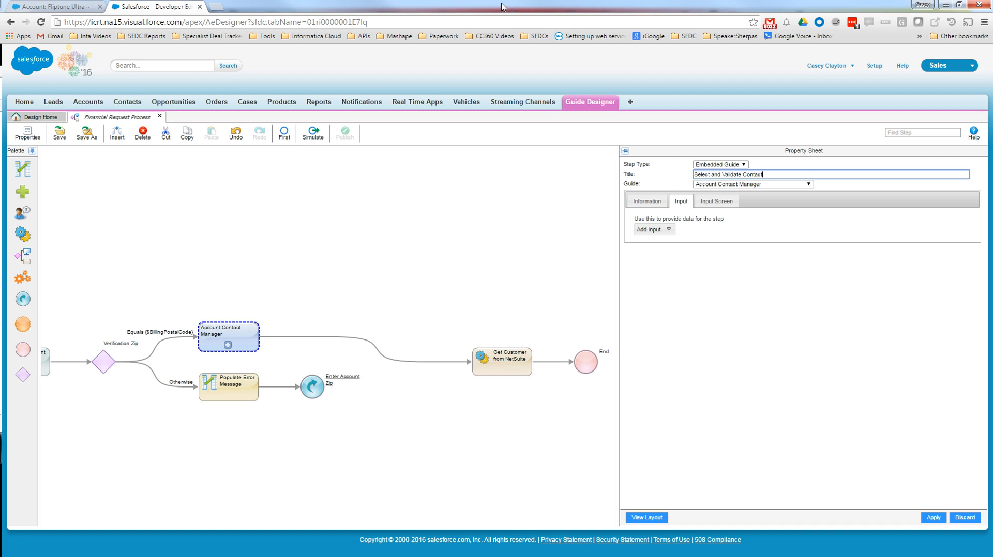
left_click(934, 518)
- Add a Screen step before End with the text "Real Time Financial Data from NetSuite" and lines for Current Balance, Overdue Balance and Days Overdue
left_click_drag(470, 424, 393, 398)
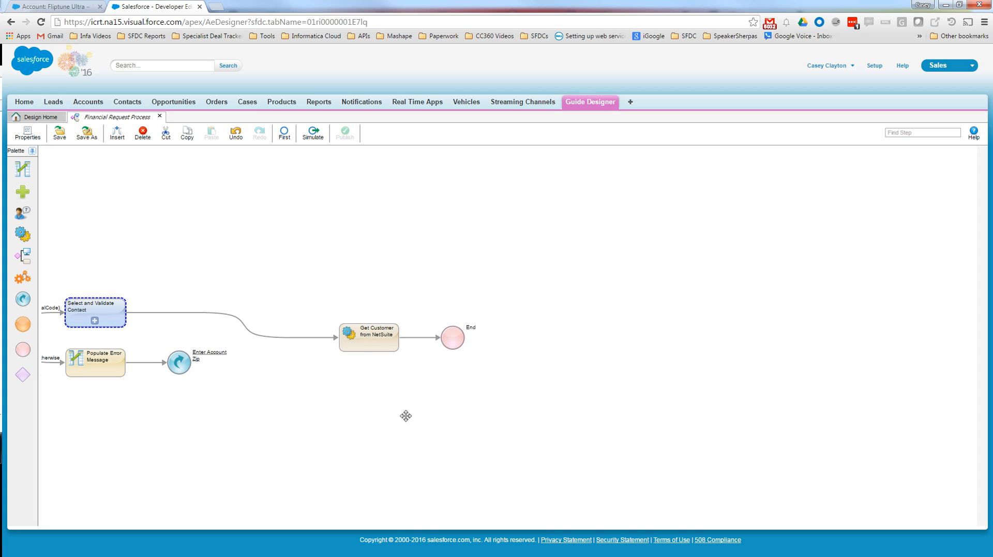
left_click(382, 347)
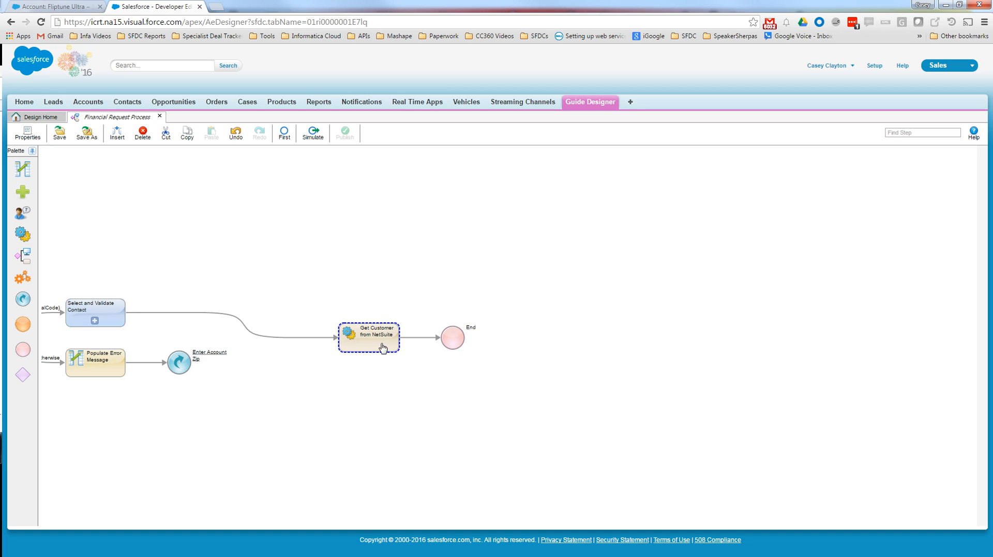
left_click(426, 337)
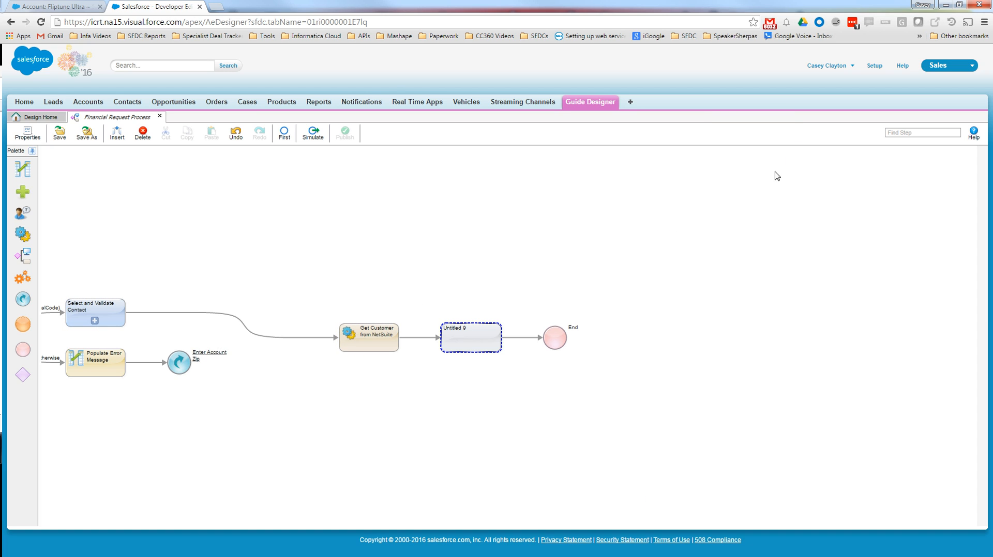
left_click(467, 332)
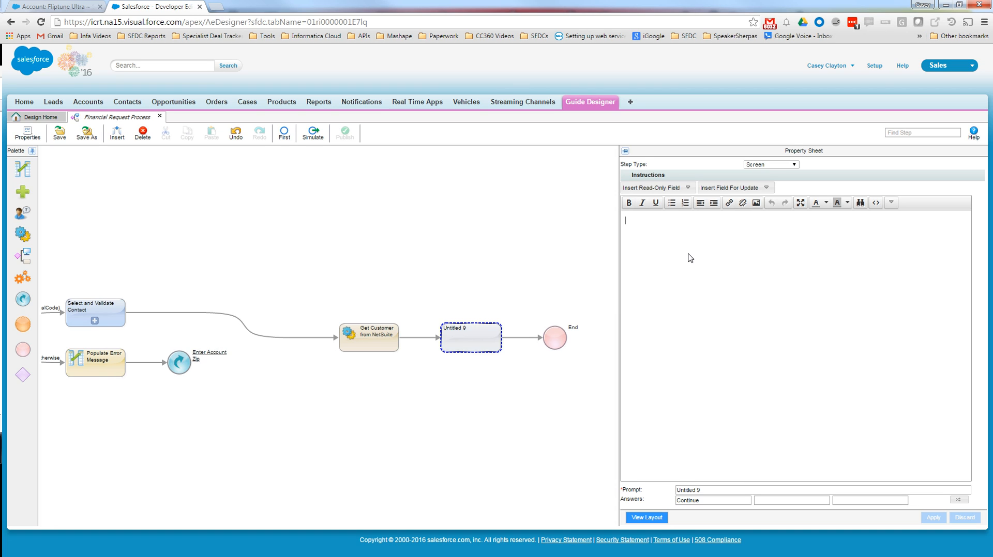
type("Rel ")
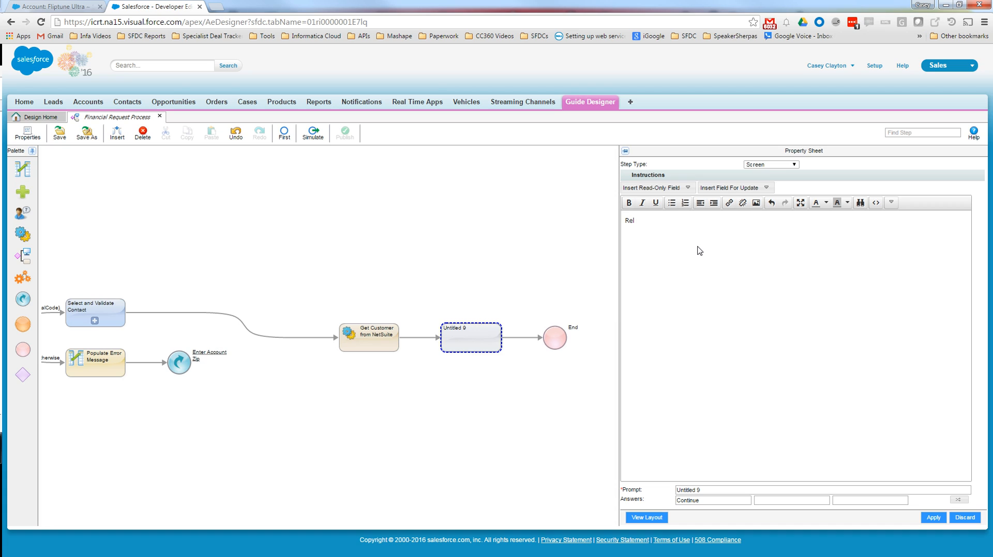
type(" Time Fi")
key("BackSpace")
type("Current Balance:")
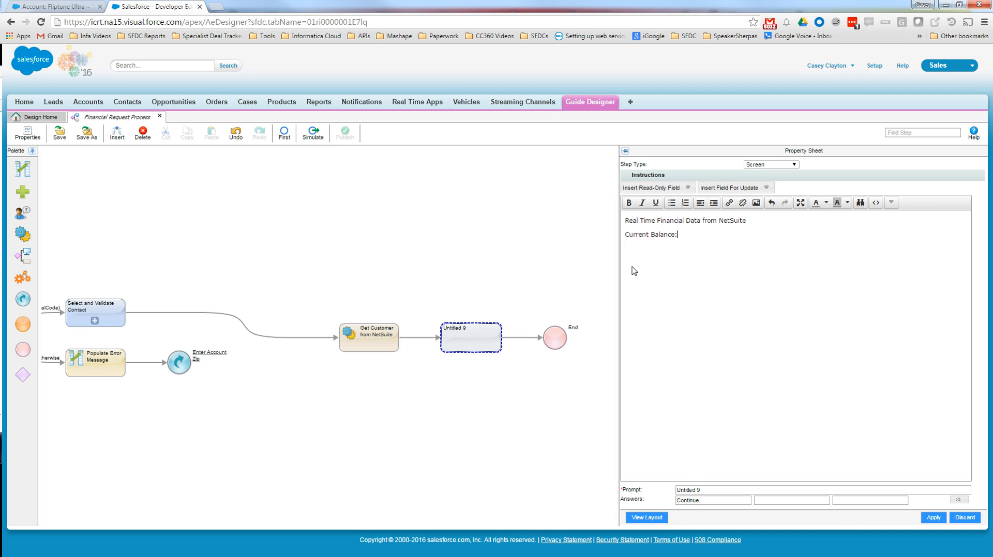
key("Return")
type("due:")
- Check the Get Customer output fields and insert the read-only NS_Customer Balance field after "Current Balance:" on the new screen
left_click(356, 343)
left_click(660, 208)
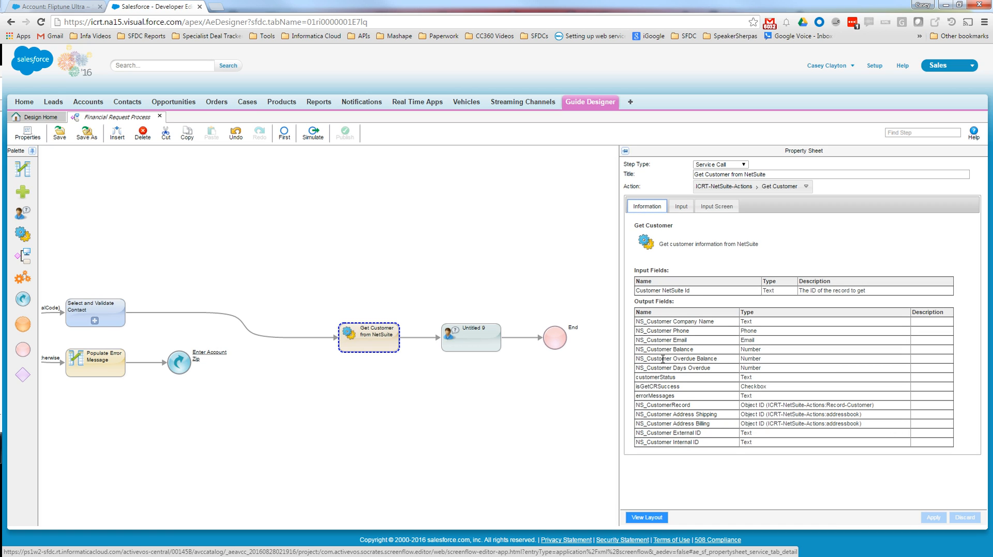
left_click(466, 343)
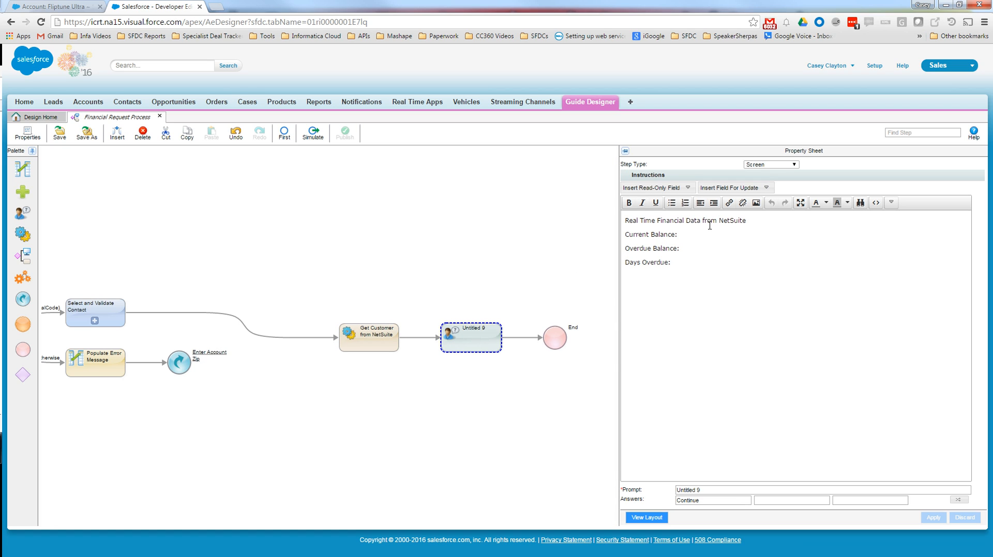
left_click(686, 189)
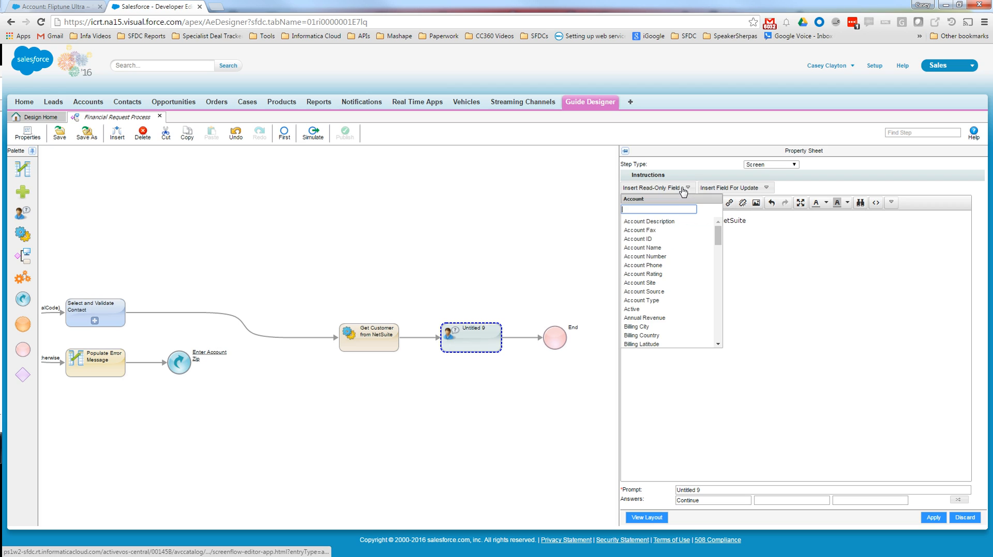
type("n")
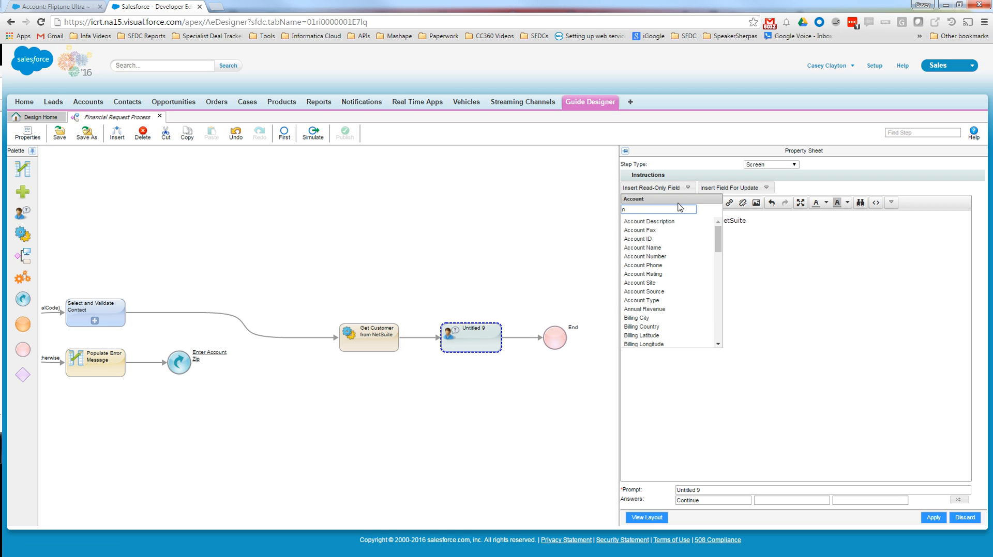
type("s")
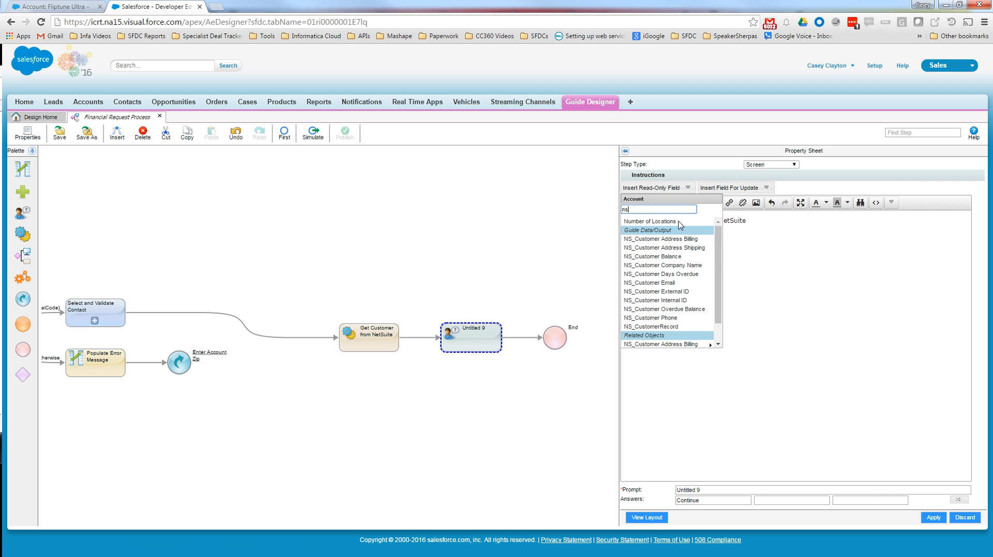
left_click(683, 257)
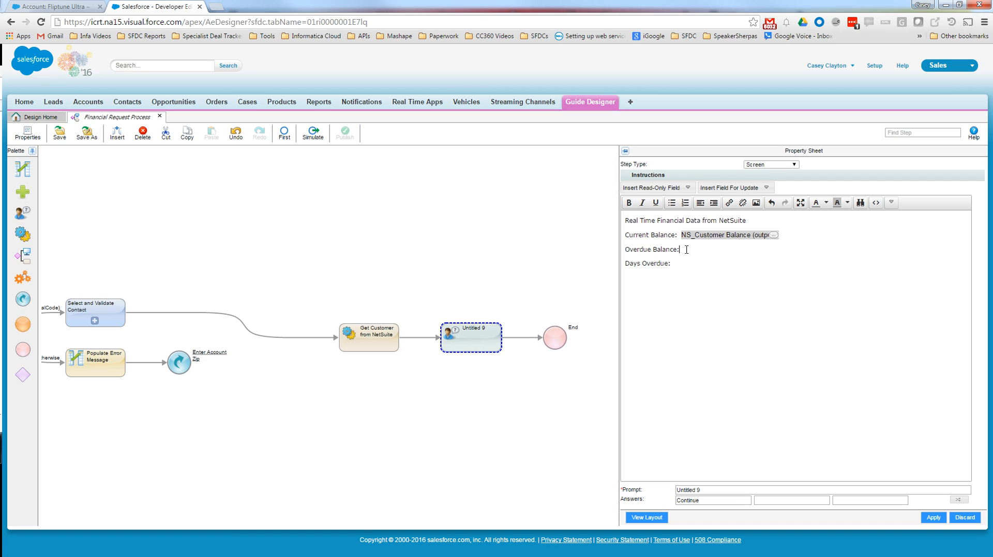
- Insert the read-only fields NS_Customer Overdue Balance after "Overdue Balance:" and NS_Customer Days Overdue after "Days Overdue:"
left_click(683, 188)
type("ns")
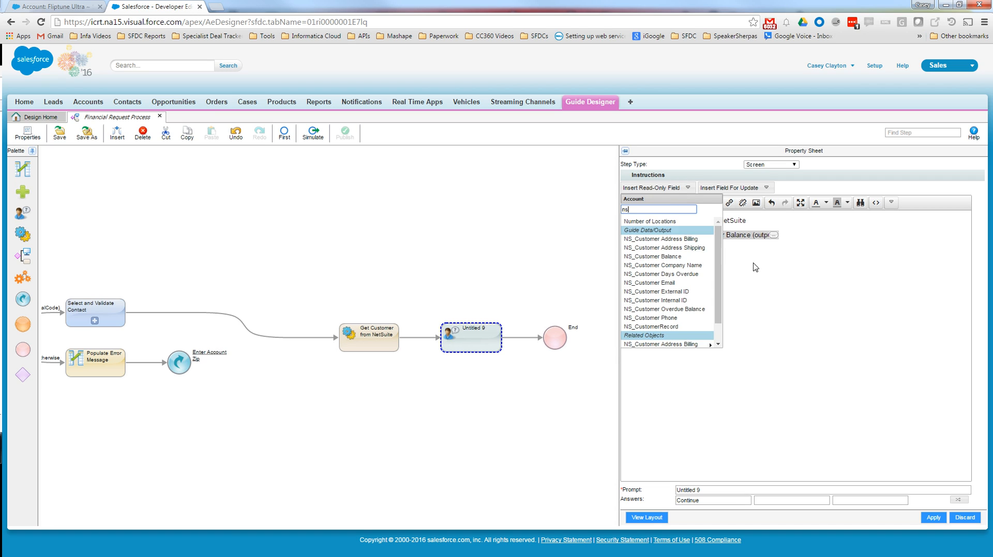
left_click(695, 309)
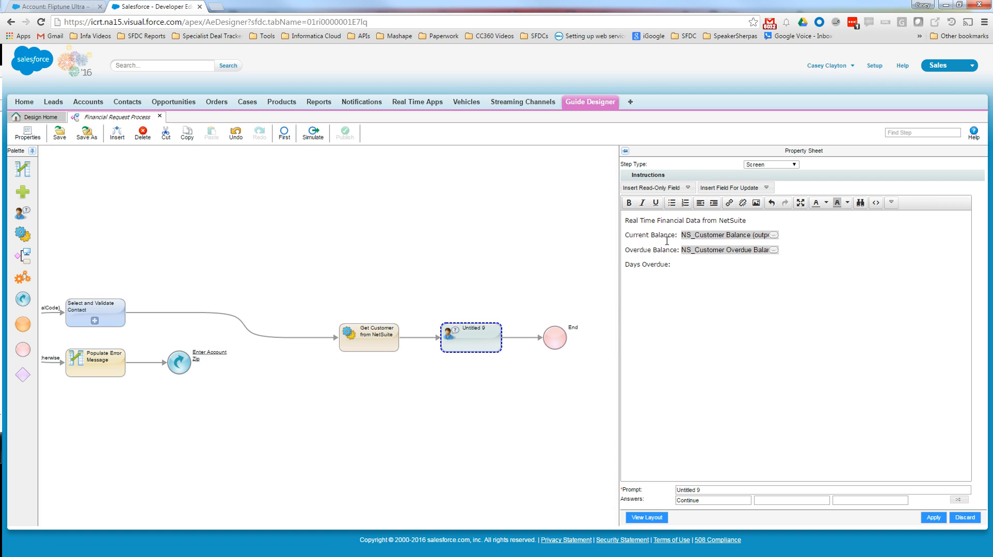
left_click(687, 189)
type("n")
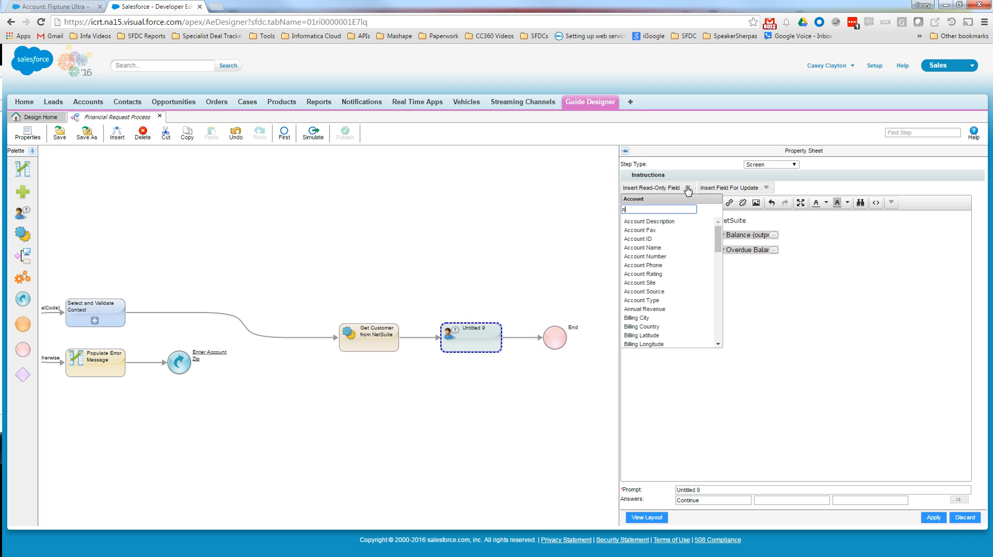
type("s")
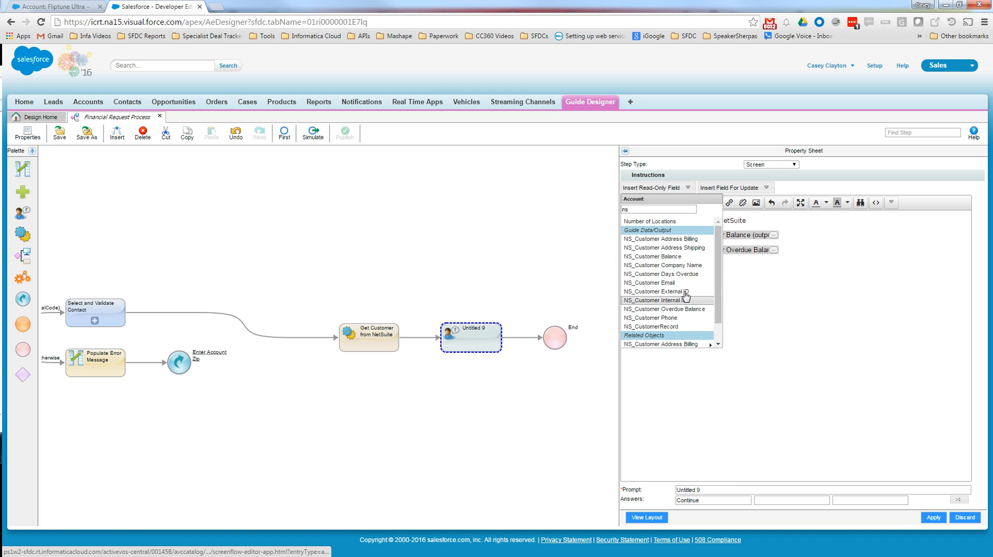
left_click(692, 275)
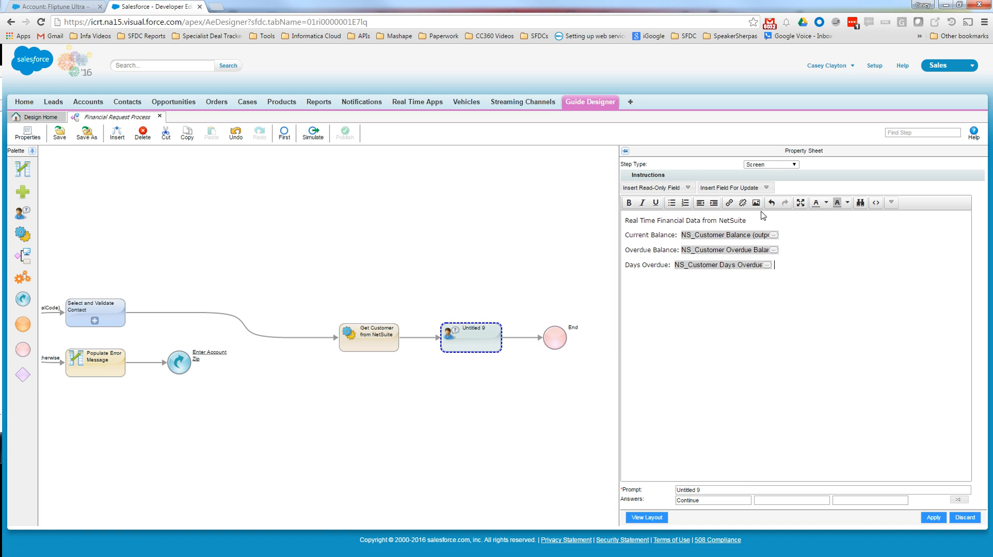
- Format the heading "Real Time Financial Data from NetSuite" as bold 14pt text
left_click_drag(756, 220, 412, 160)
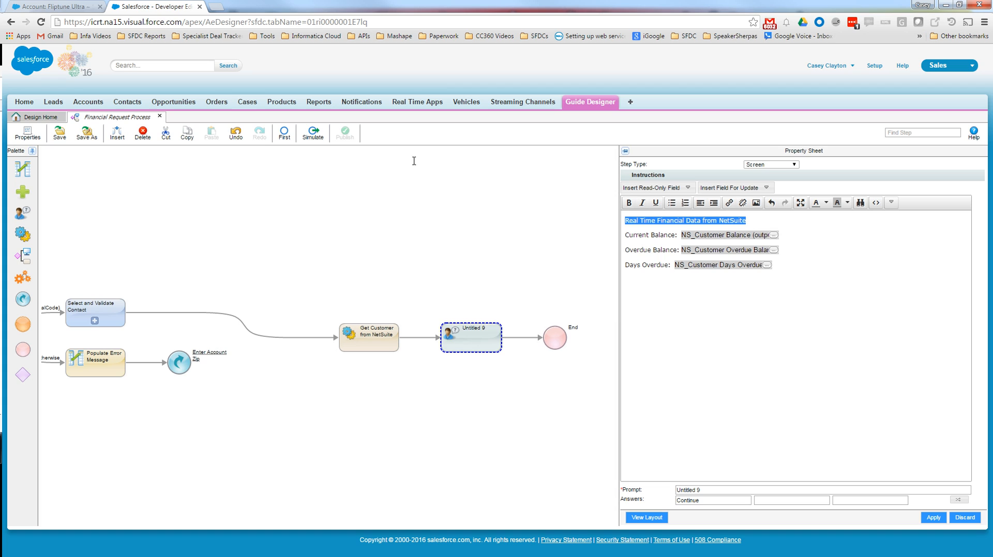
left_click(631, 203)
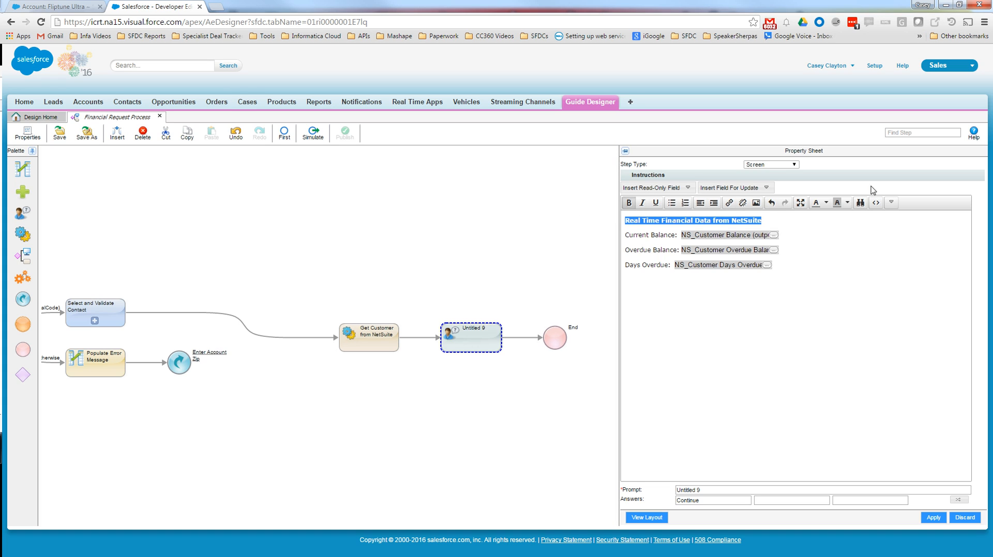
left_click(891, 203)
left_click(683, 217)
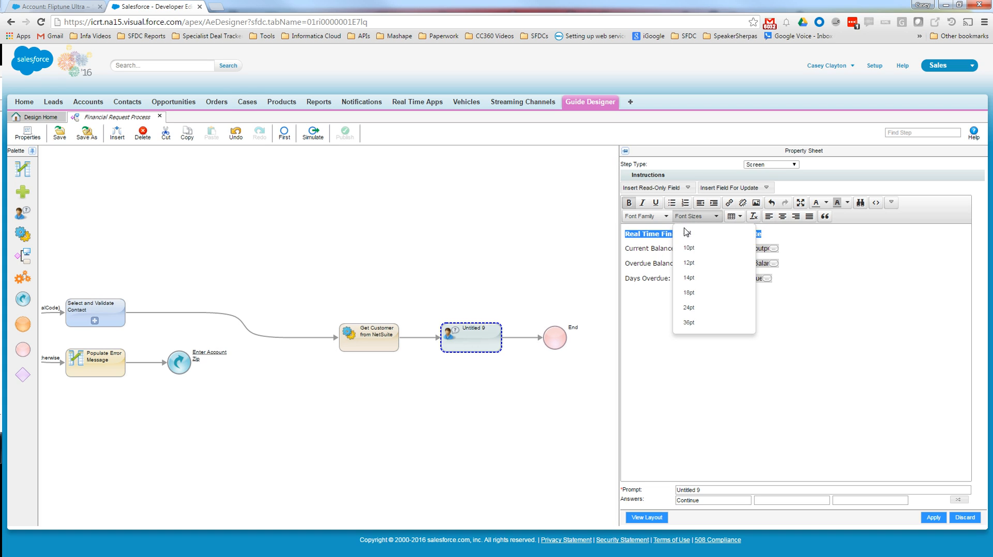
left_click(686, 272)
left_click(840, 240)
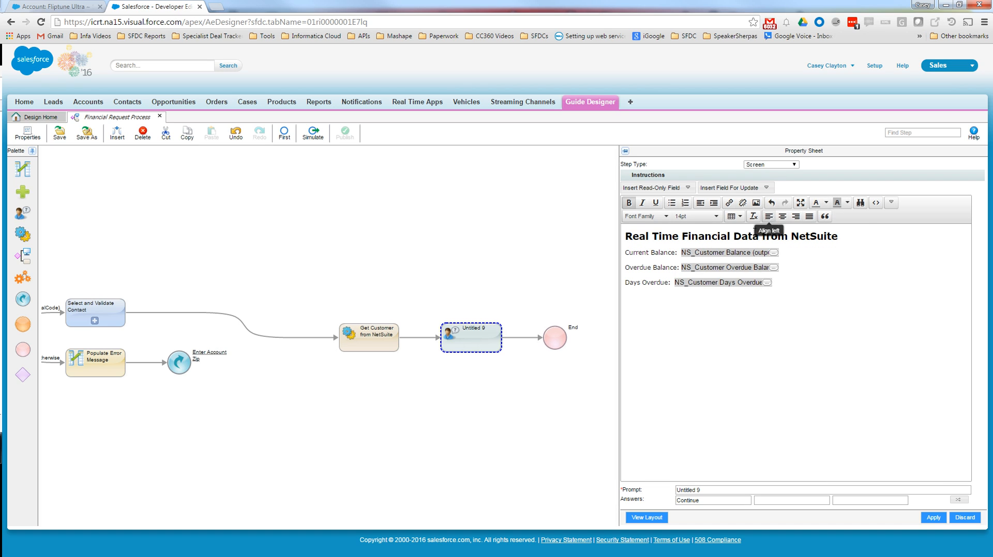
- Insert the NetSuite logo from the image library into the screen instructions, floated right
left_click(756, 203)
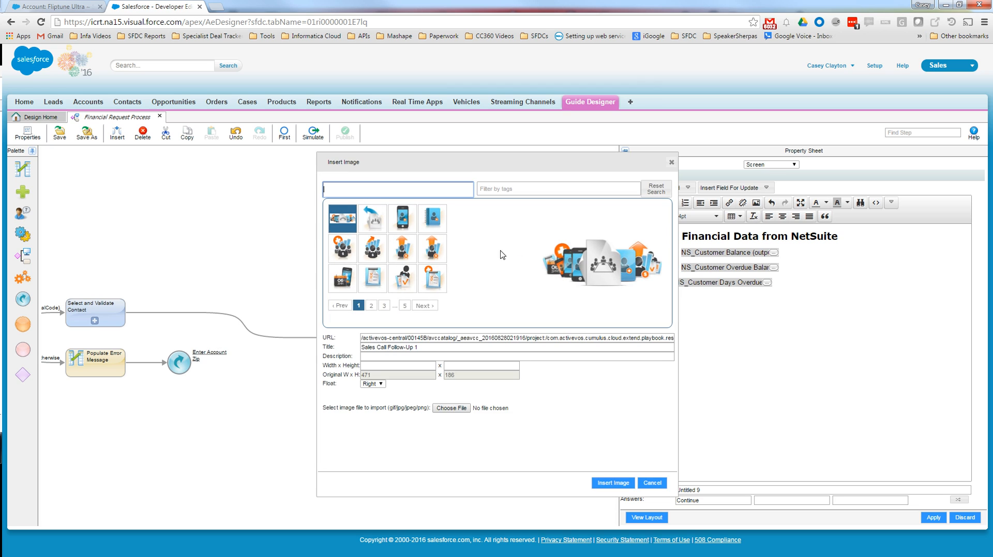
left_click(425, 308)
left_click(425, 306)
left_click(425, 307)
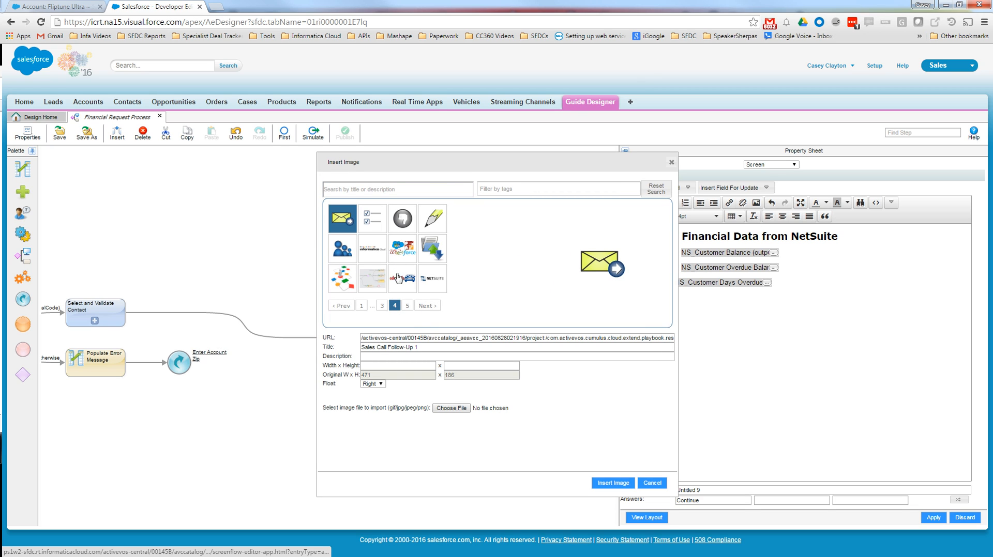
left_click(428, 282)
left_click(604, 485)
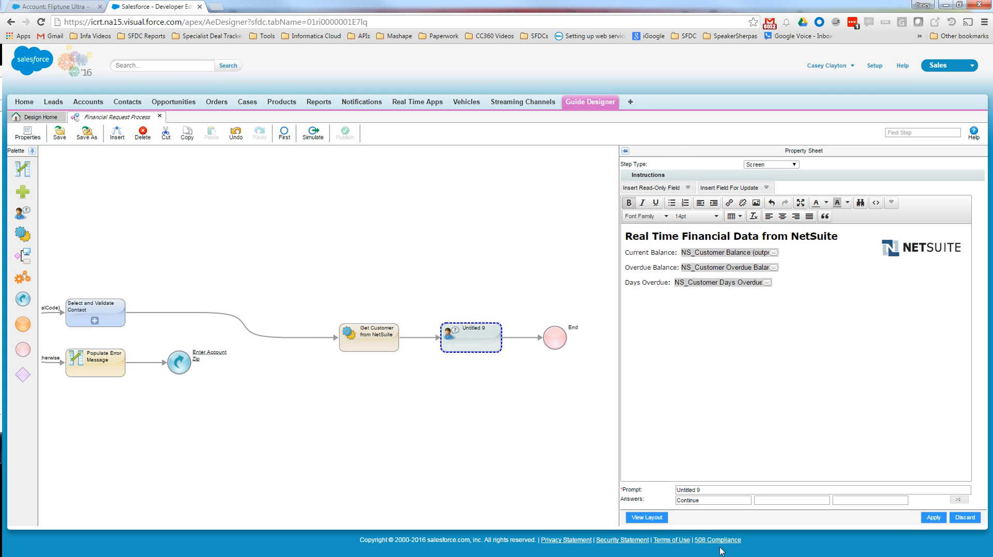
- Set the screen's prompt to "Review Financial Data", add "Get NetSuite Details" as the second answer, and apply the changes
left_click(719, 489)
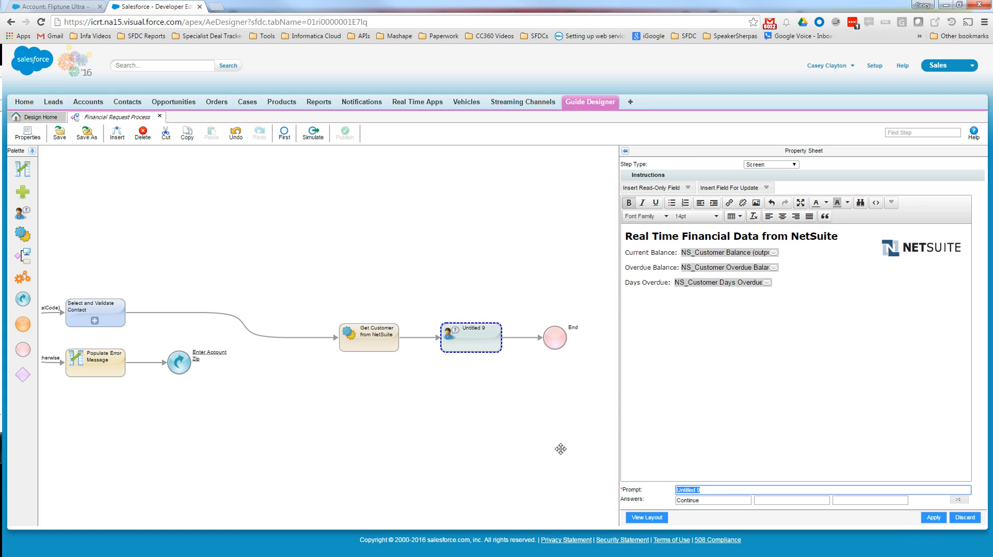
type("Review Financial Data")
left_click(790, 500)
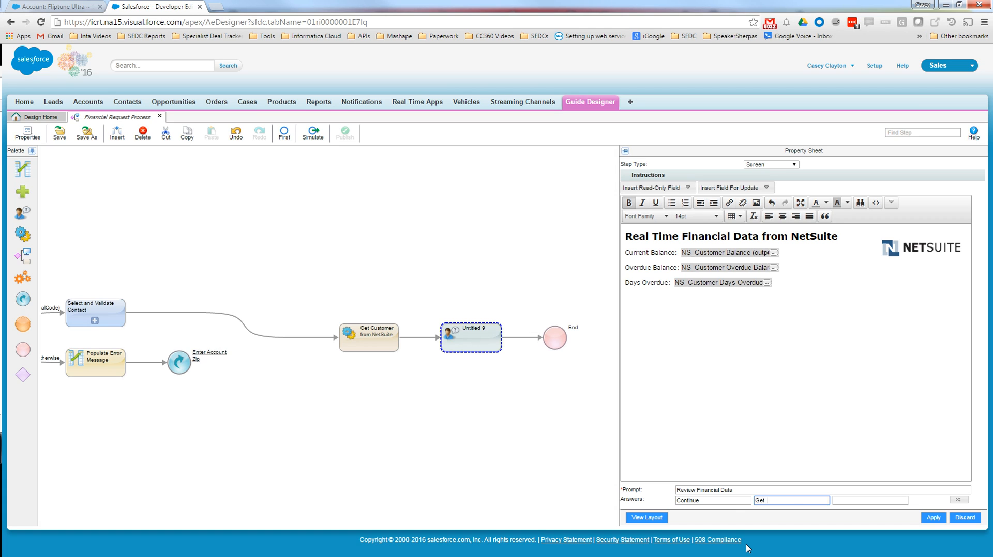
type("uite Details")
left_click(934, 518)
- Make the step on the Get NetSuite Details branch an Embedded Guide running "NetSuite - Real Time Financial Info" and apply it
left_click_drag(446, 428, 350, 382)
left_click(386, 314)
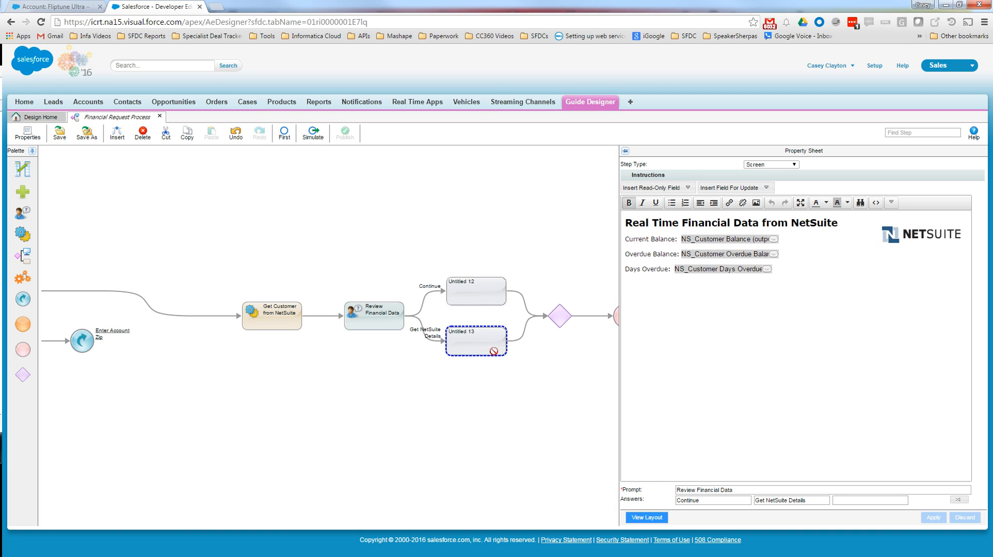
left_click(496, 356)
left_click(794, 167)
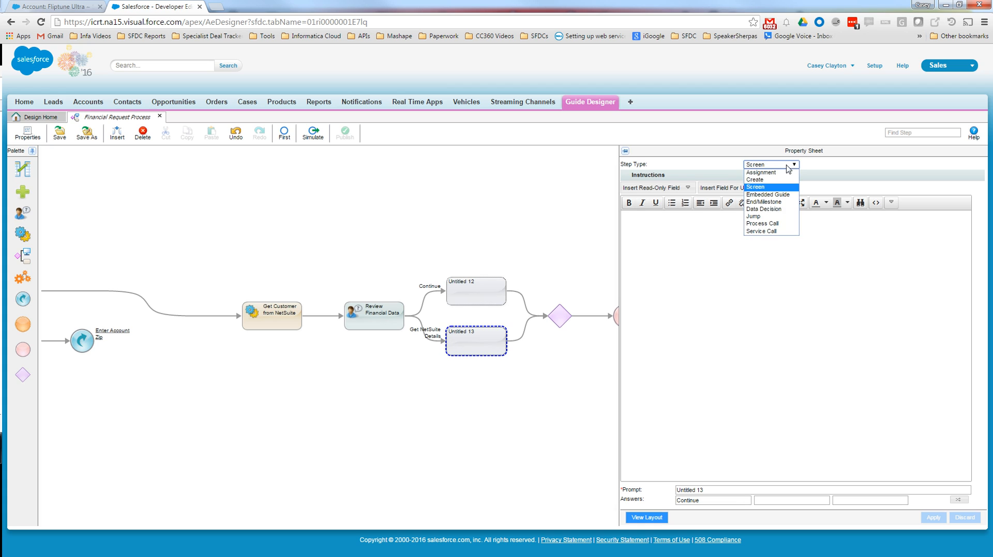
left_click(792, 195)
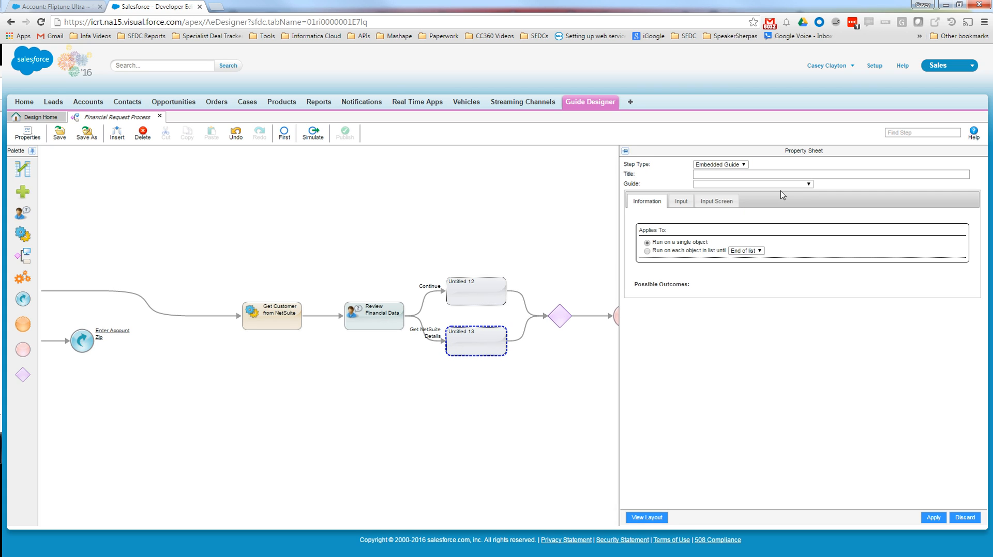
left_click(782, 186)
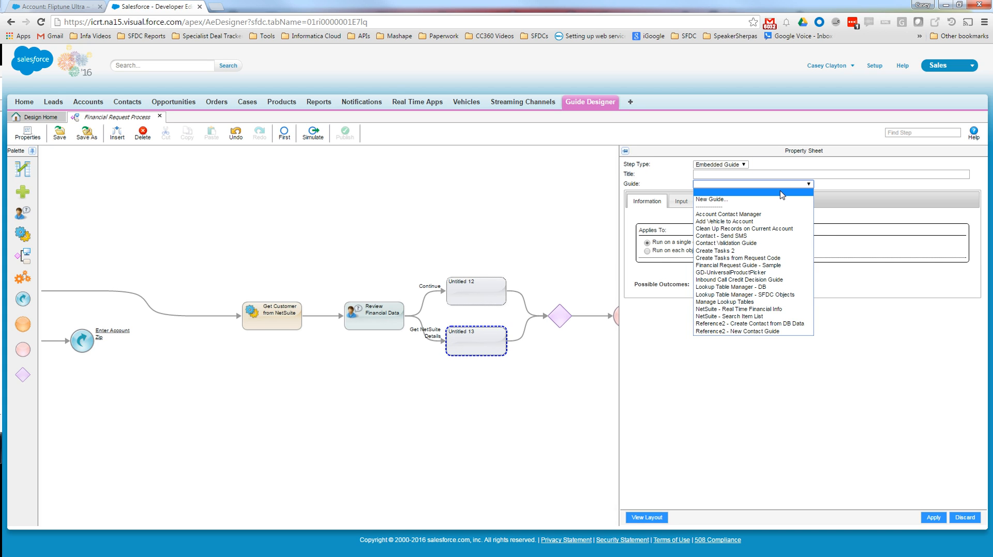
left_click(769, 310)
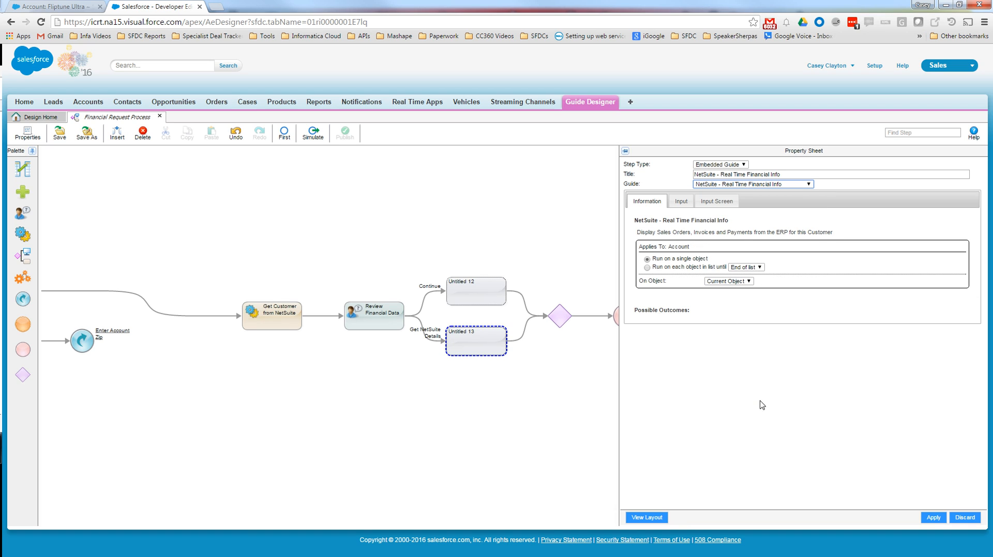
left_click(933, 517)
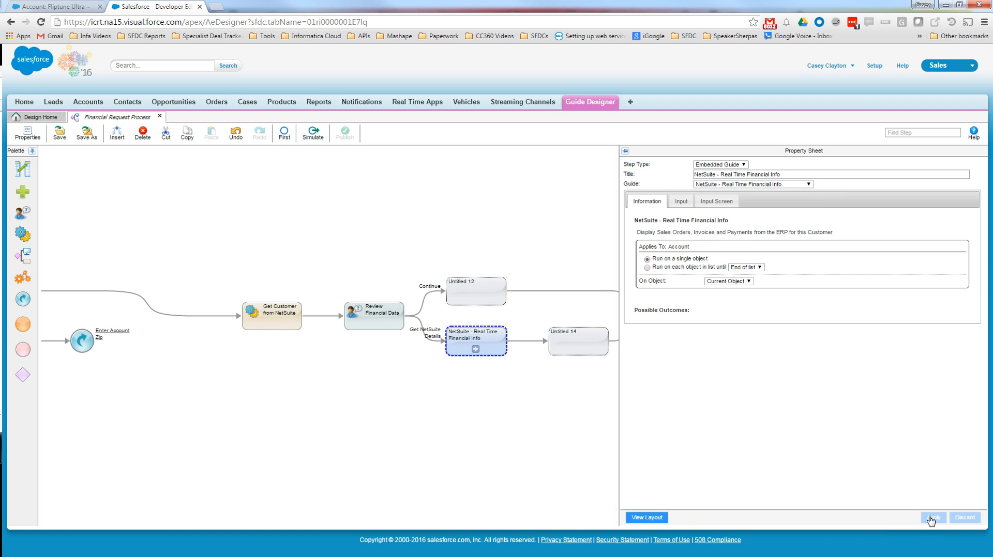
- Make the step after NetSuite - Real Time Financial Info a Jump to Review Financial Data and apply it
left_click_drag(466, 399, 406, 389)
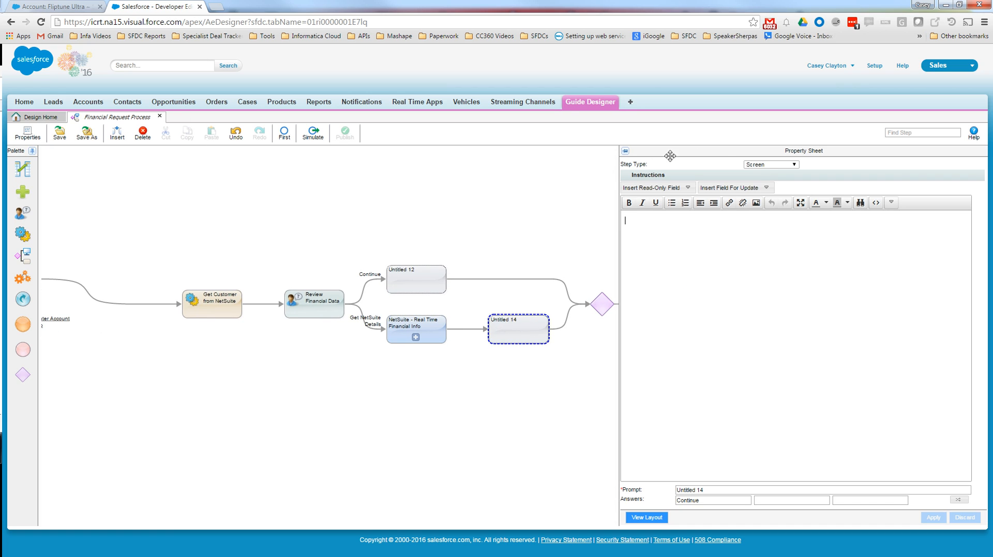
left_click(770, 165)
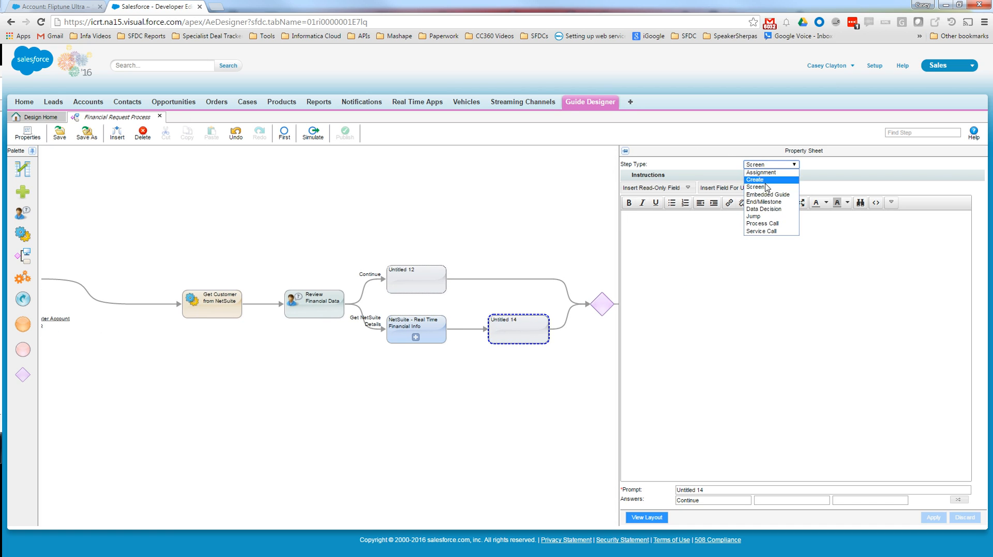
left_click(770, 218)
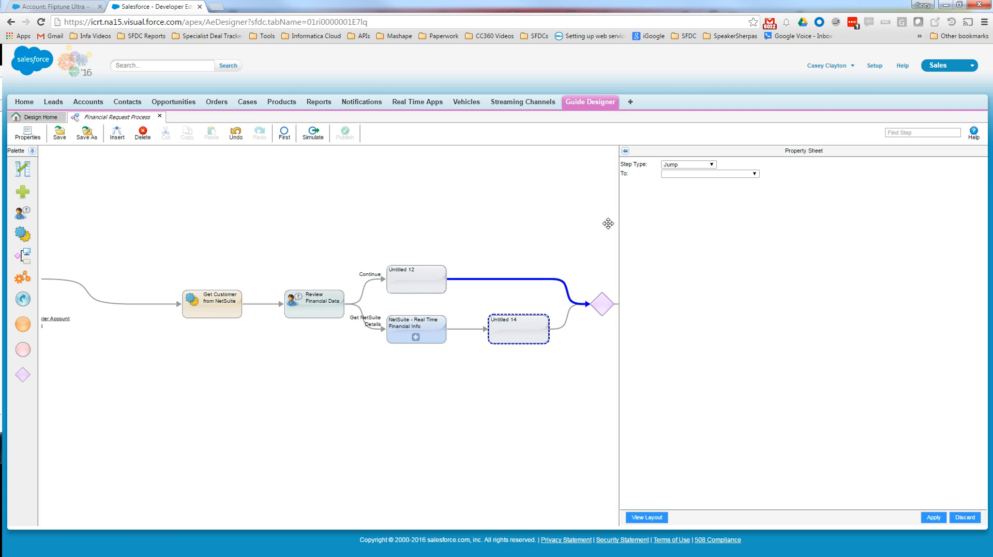
left_click(700, 174)
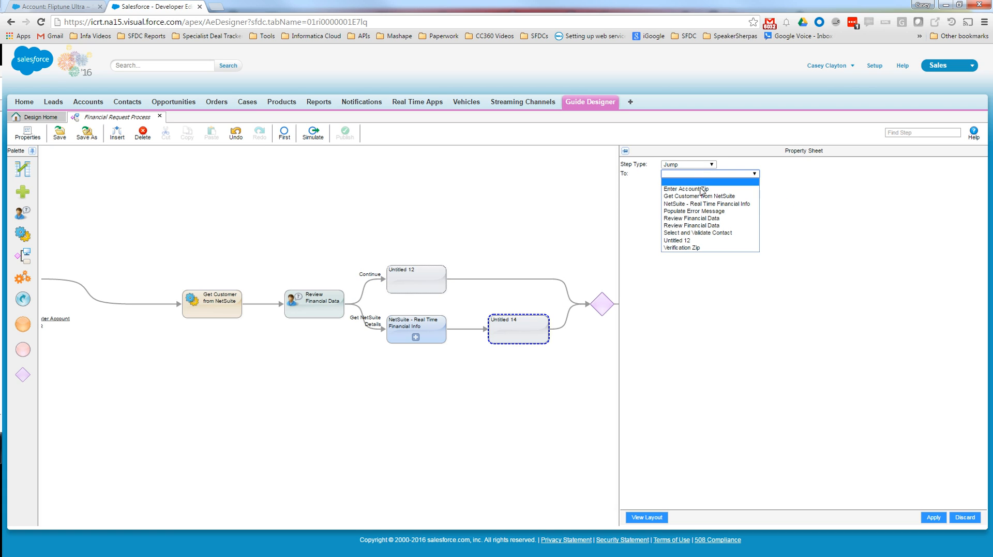
left_click(713, 219)
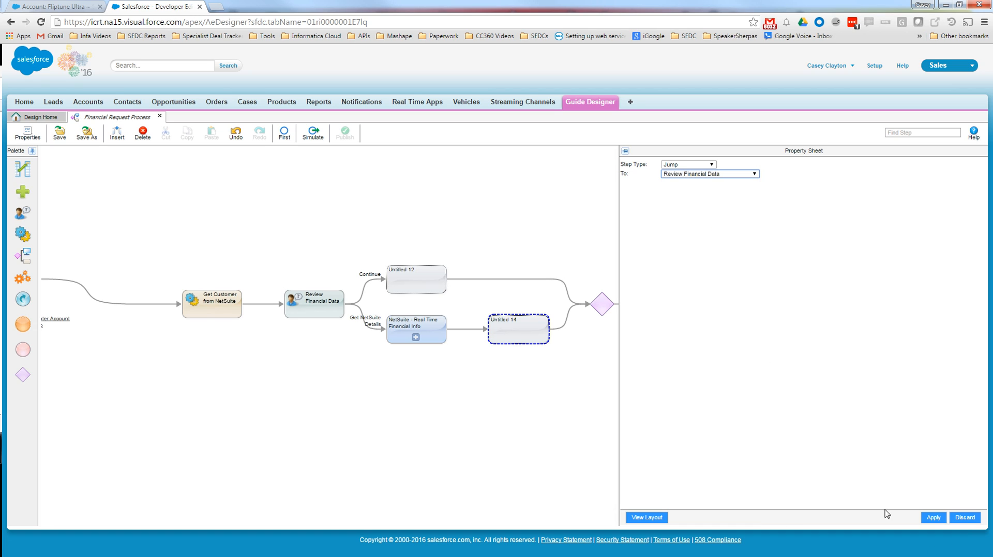
left_click(934, 518)
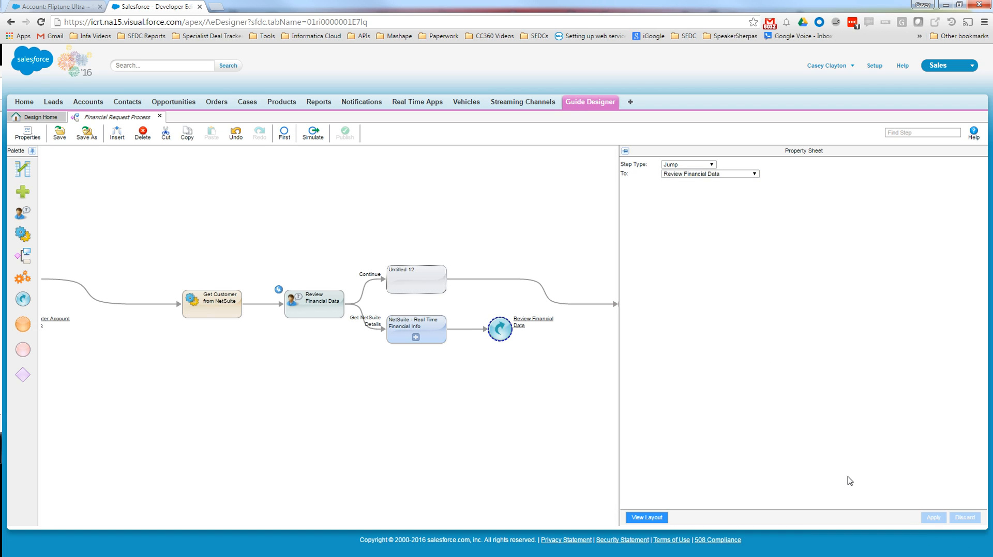
- Move the empty step from the Continue branch to the position directly before End
left_click_drag(472, 393, 259, 390)
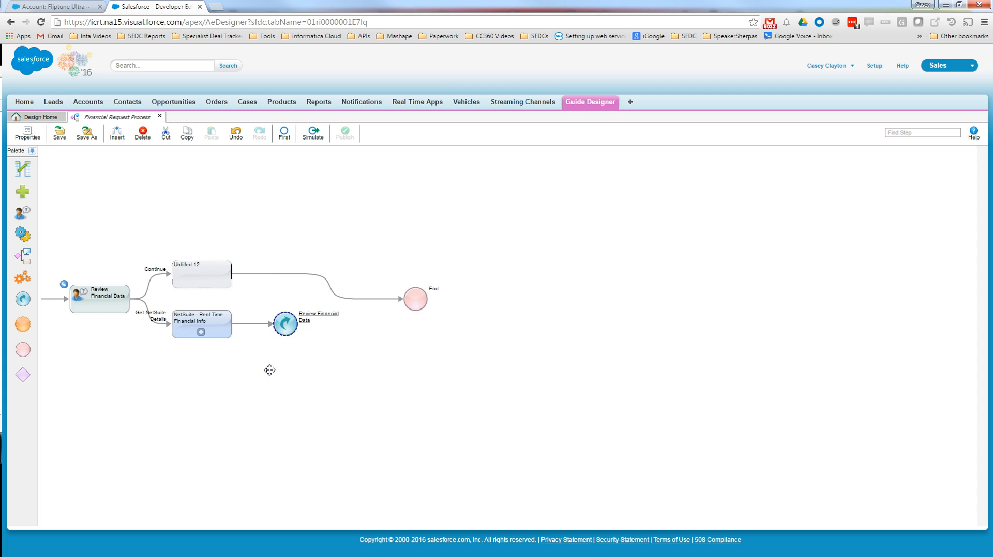
left_click_drag(264, 419, 281, 414)
mouse_move(229, 256)
left_mouse_down()
mouse_move(395, 304)
mouse_move(397, 284)
left_mouse_up()
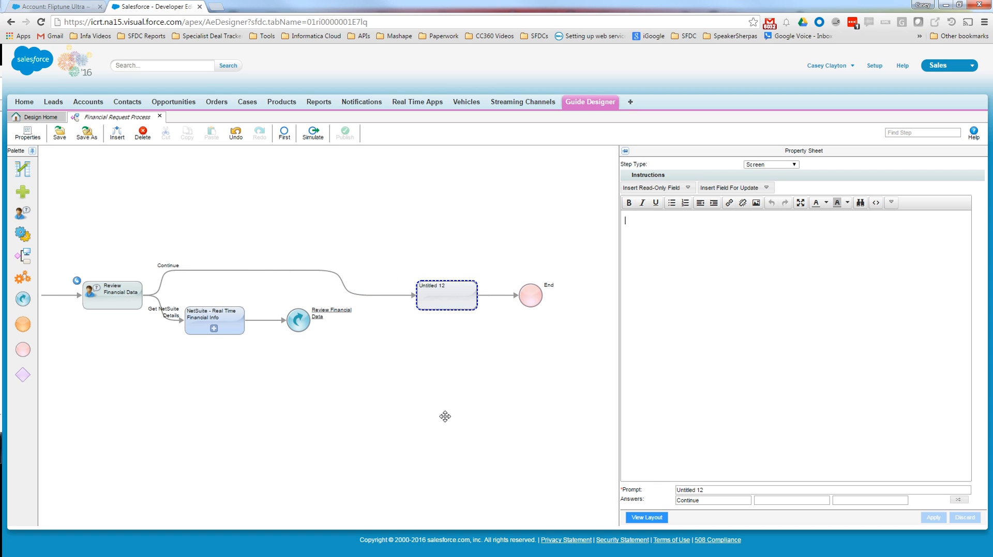
left_click_drag(445, 416, 298, 416)
left_click(645, 299)
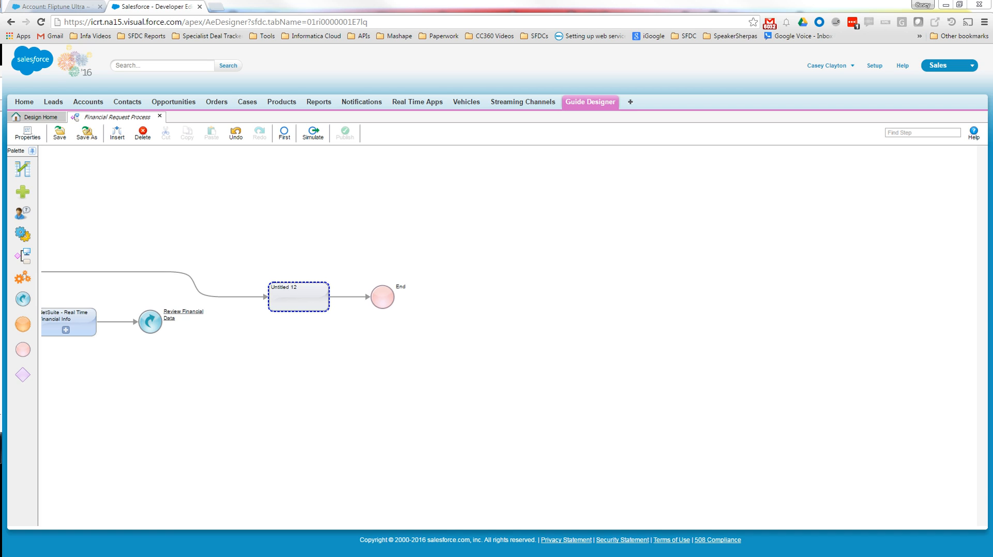
- Add a Create step before the empty step Untitled 12 and open its object type selection
mouse_move(17, 189)
left_mouse_down()
mouse_move(140, 281)
mouse_move(259, 307)
mouse_move(251, 294)
left_mouse_up()
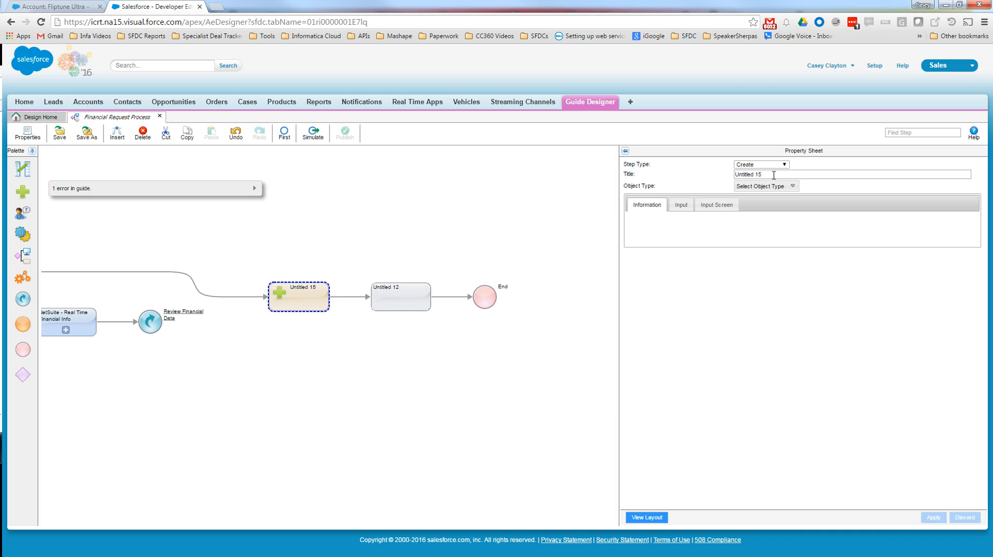
left_click(793, 187)
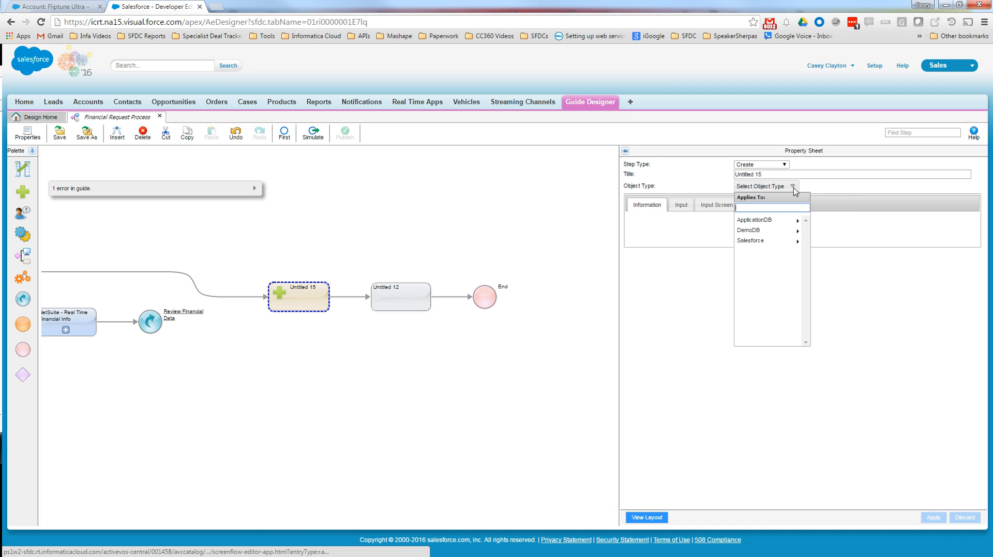
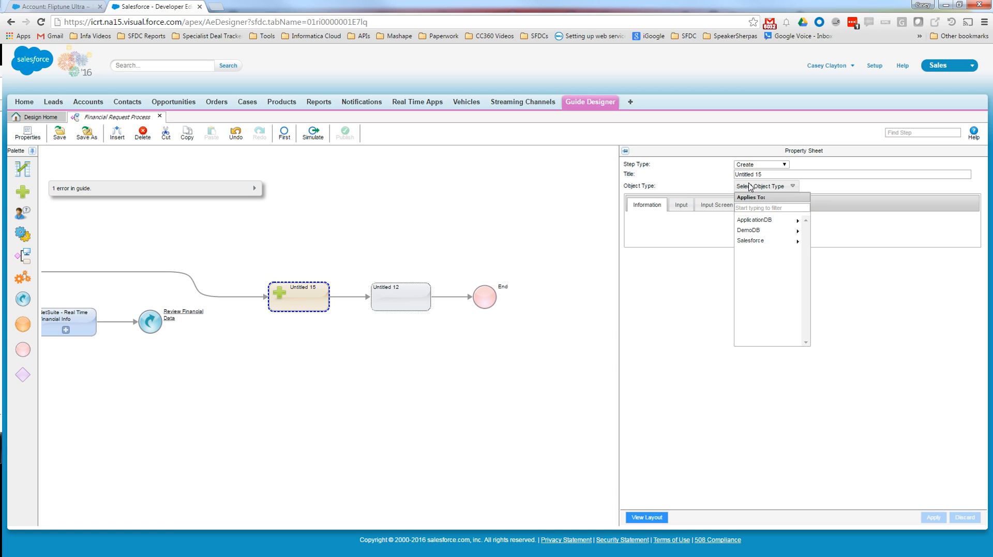
- Set the Create step's object type to the Salesforce Case object
left_click(767, 246)
type("cas")
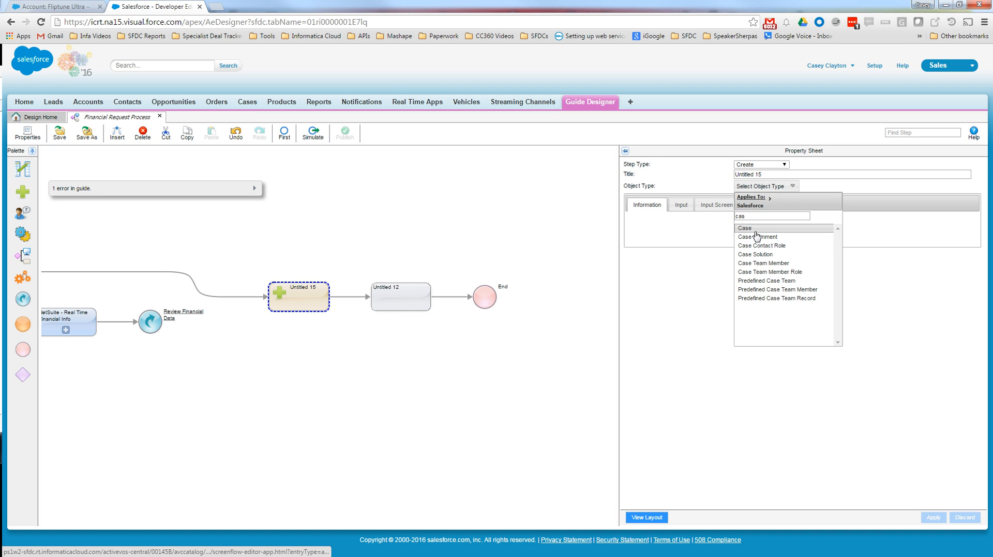
left_click(756, 230)
scroll(681, 347, "down", 2)
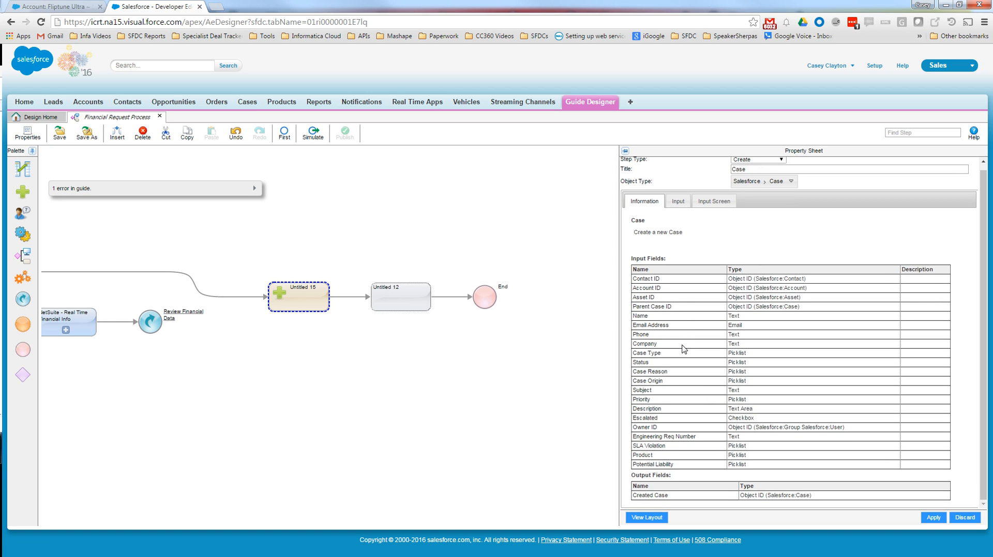
- Add a Contact ID input to the Case step, sourced from the field outSelectedContact
left_click(679, 204)
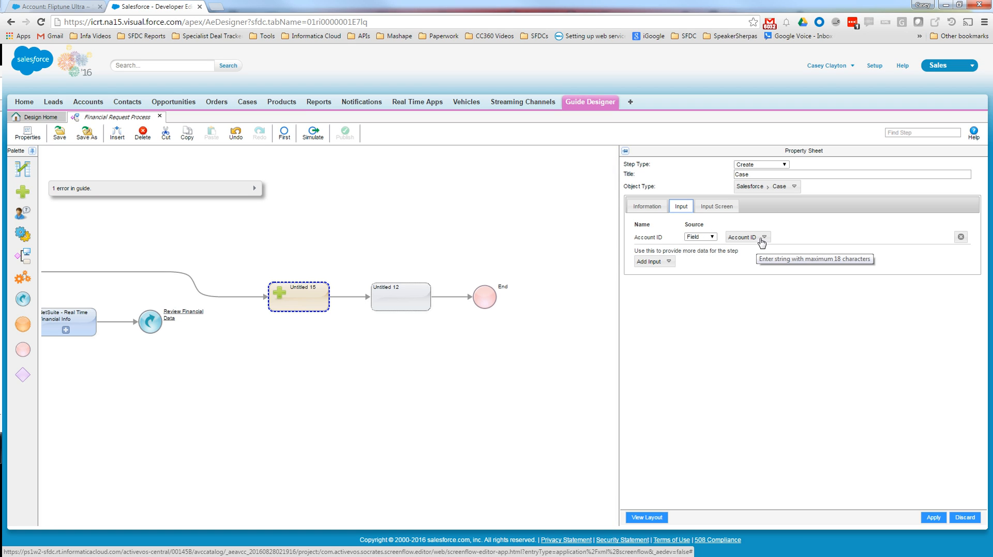
left_click(667, 262)
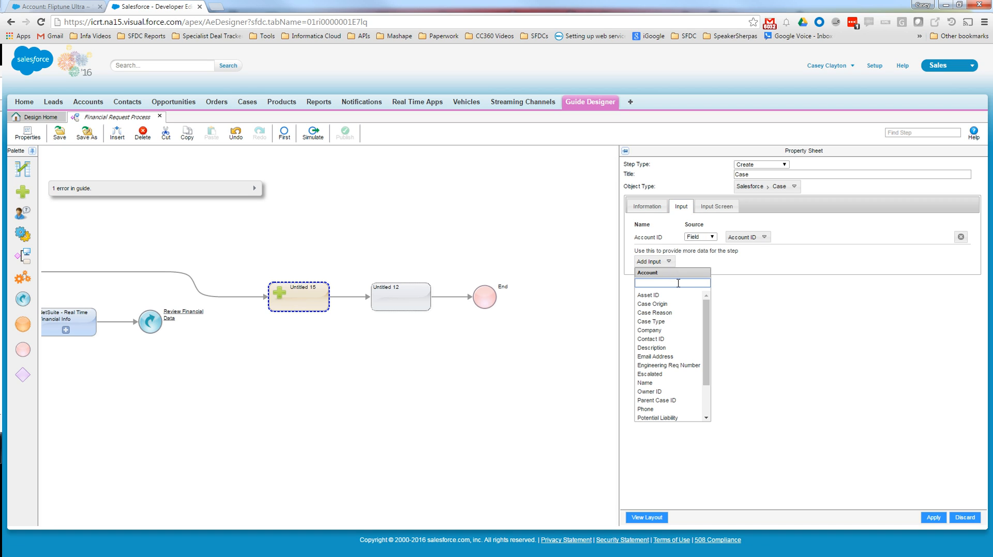
left_click(680, 339)
left_click(714, 252)
left_click(692, 264)
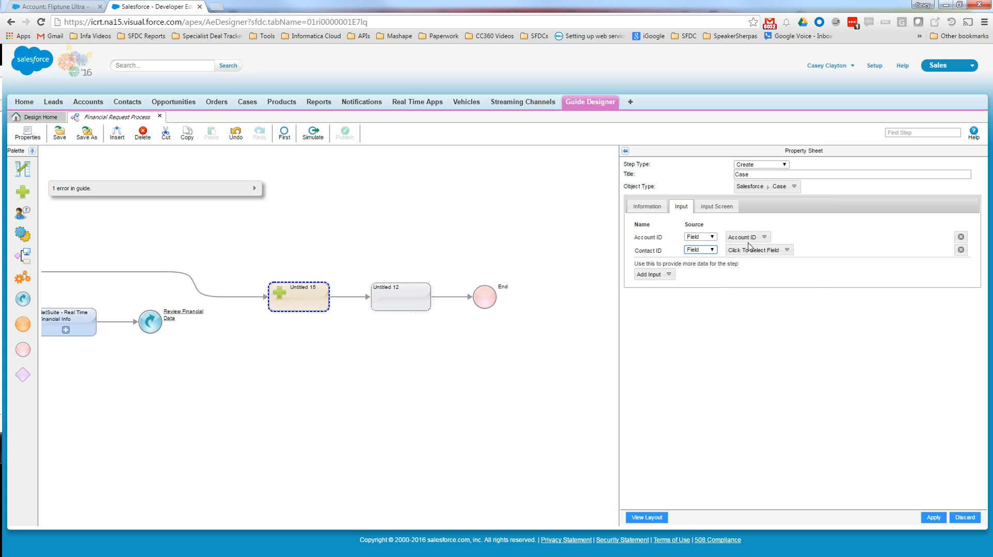
left_click(744, 251)
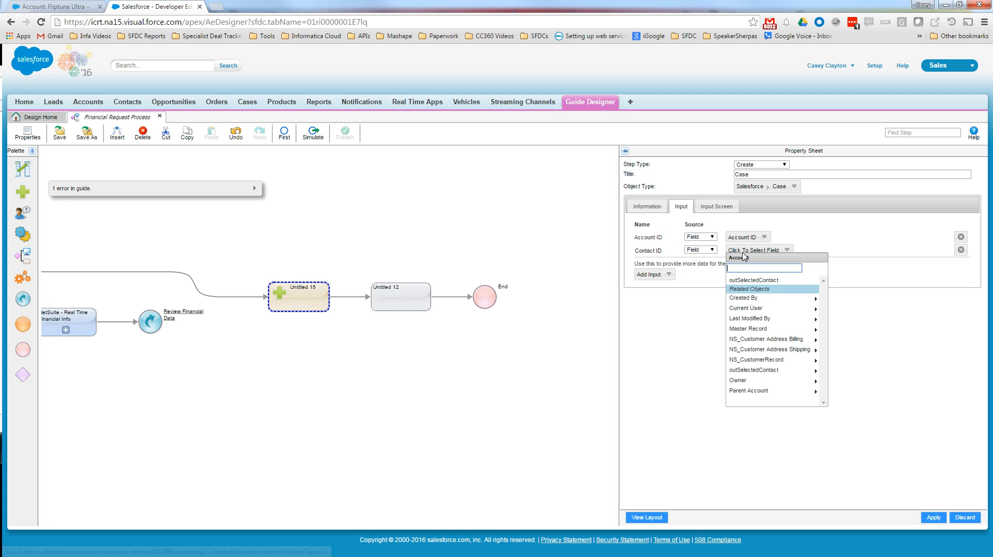
left_click(781, 282)
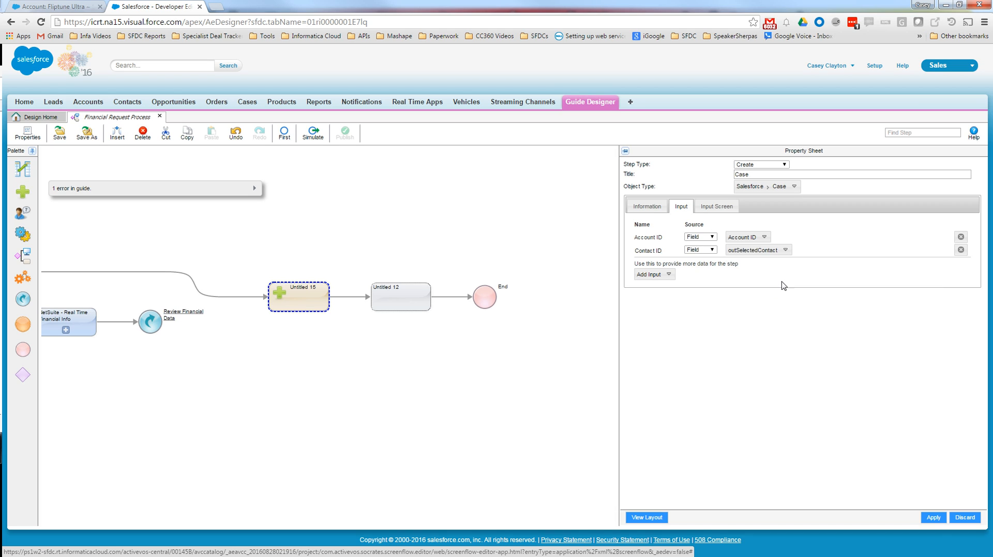
- Add a Case Origin input with the content value Phone
left_click(664, 276)
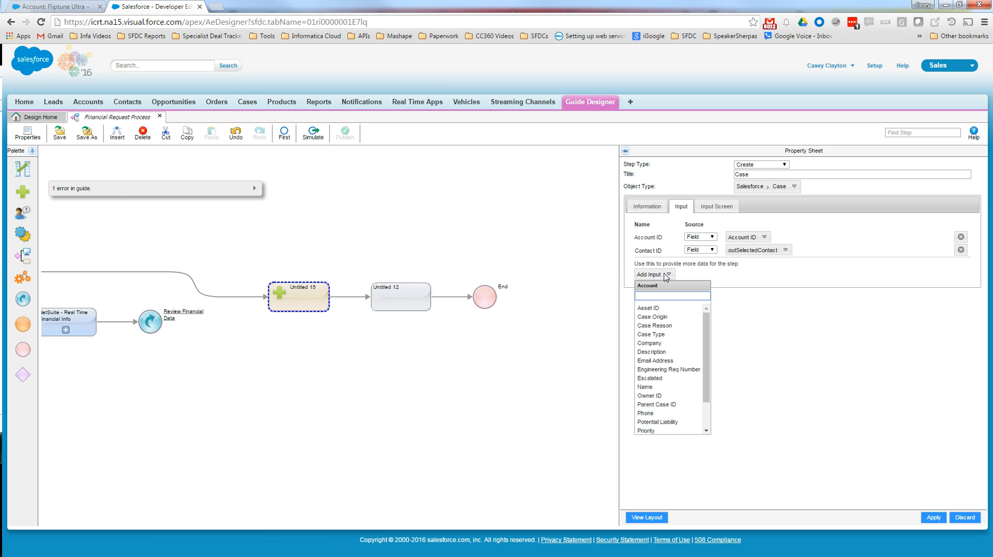
scroll(701, 349, "down", 2)
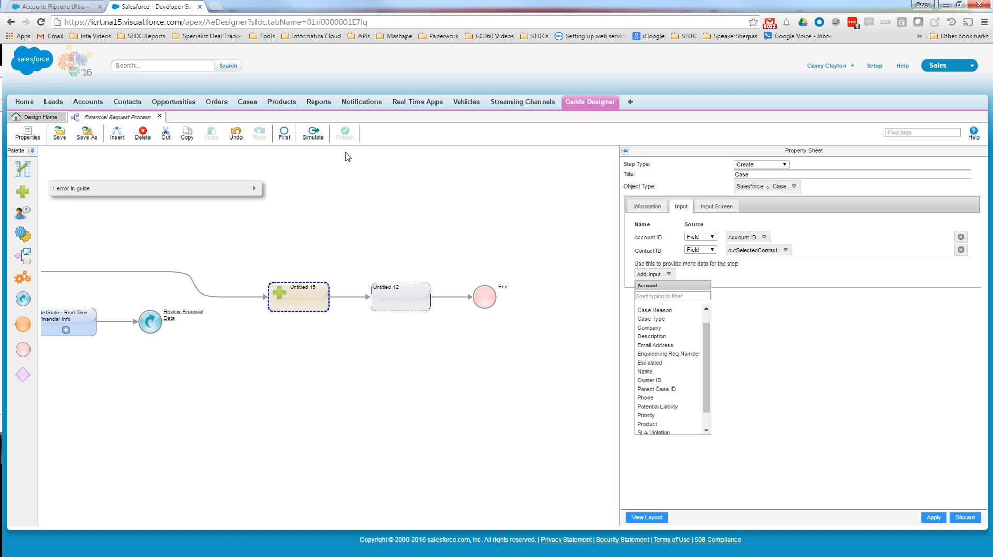
scroll(676, 368, "up", 2)
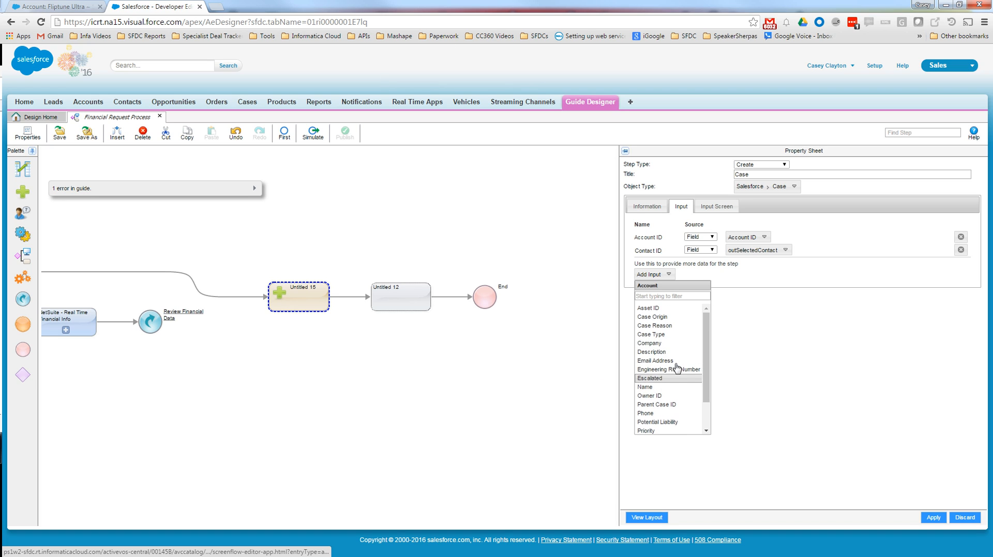
left_click(672, 317)
left_click(742, 263)
left_click(736, 279)
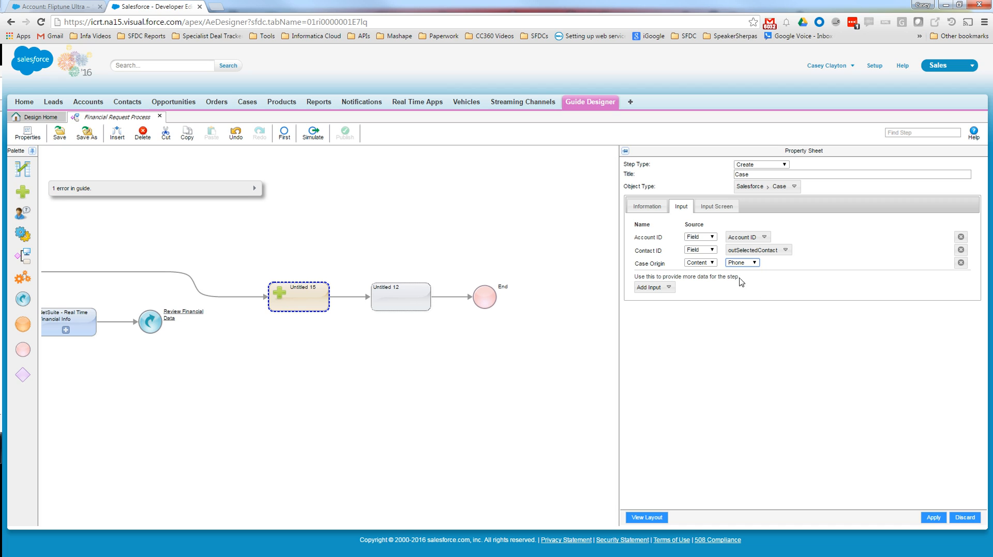
- Add Subject, Description and Priority as further inputs of the Case step
left_click(660, 288)
left_click(660, 288)
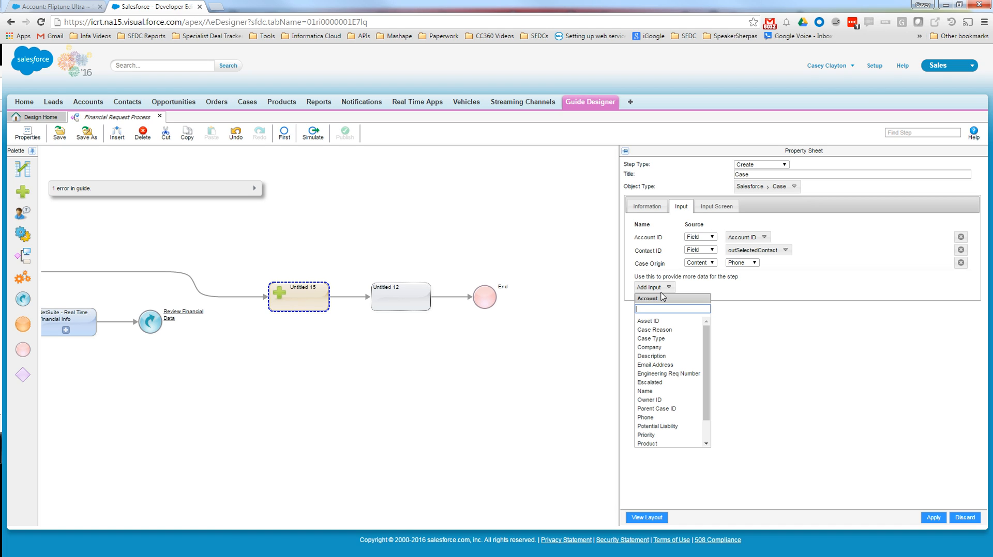
type("sub")
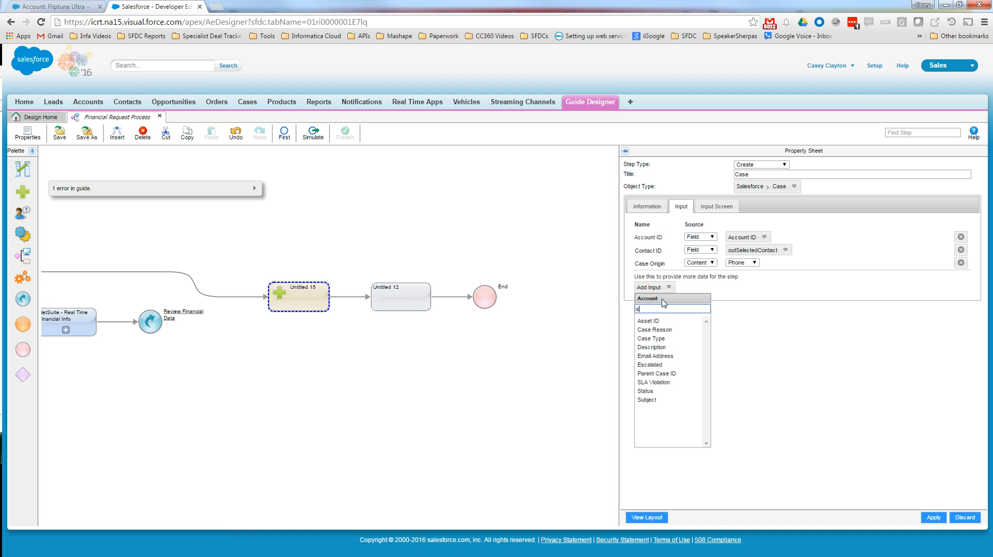
left_click(669, 322)
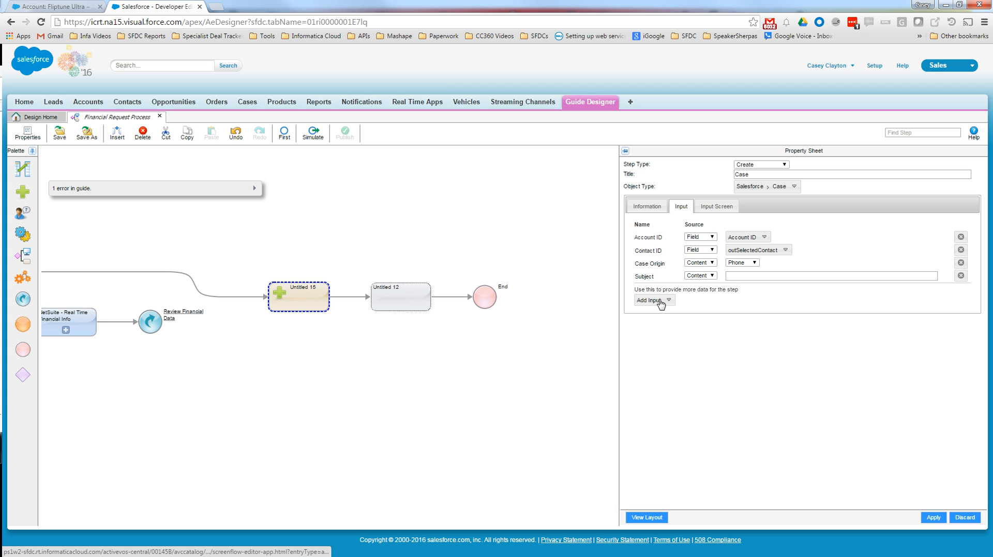
left_click(658, 302)
type("des")
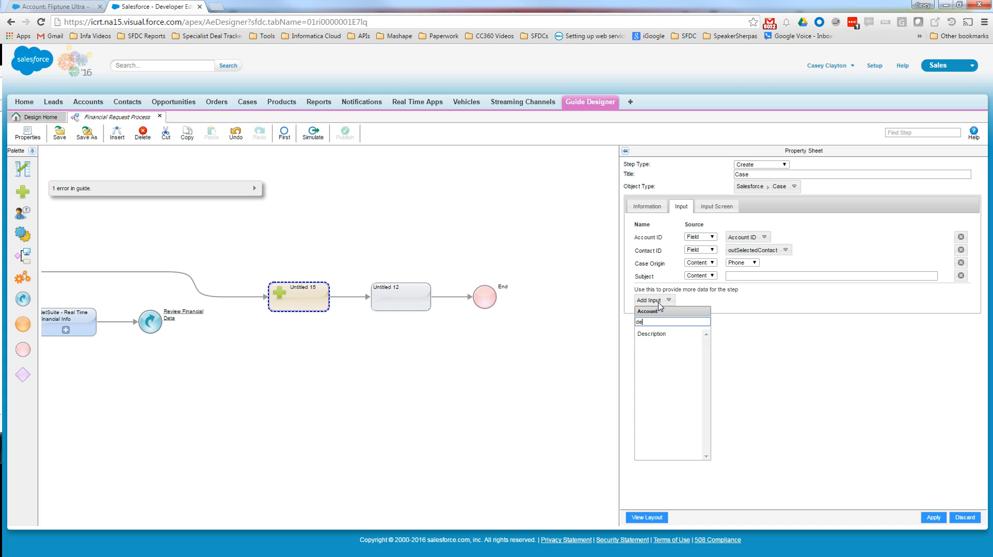
left_click(665, 337)
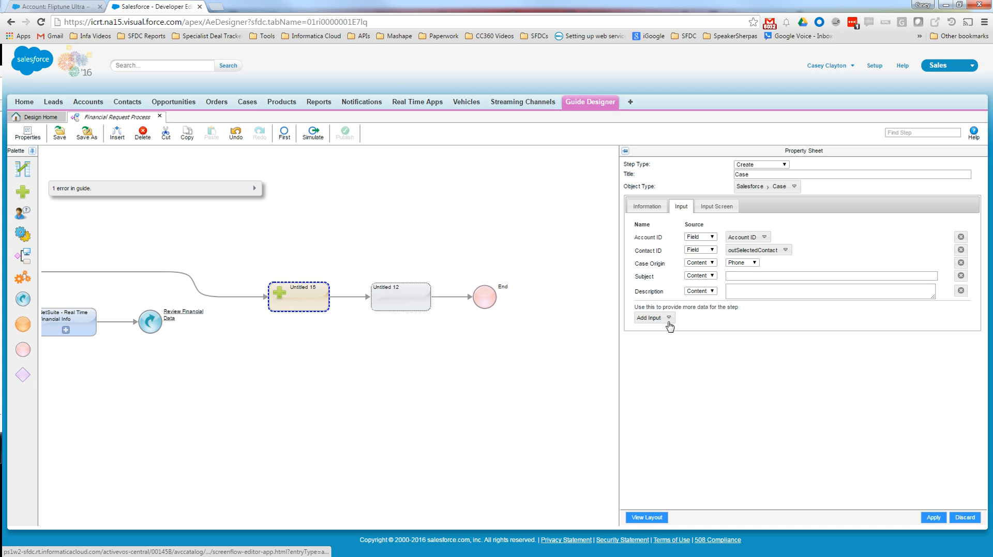
left_click(668, 318)
type("pri")
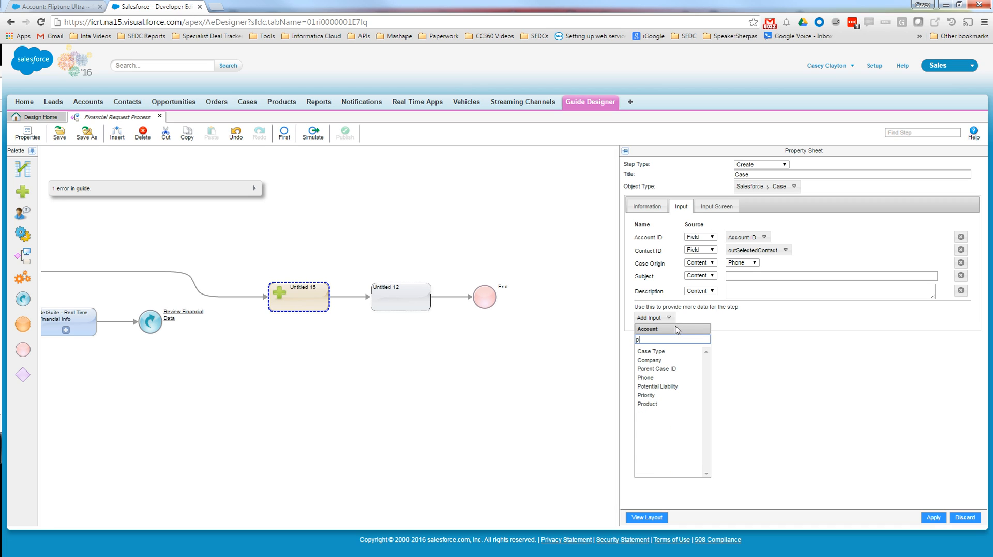
left_click(669, 352)
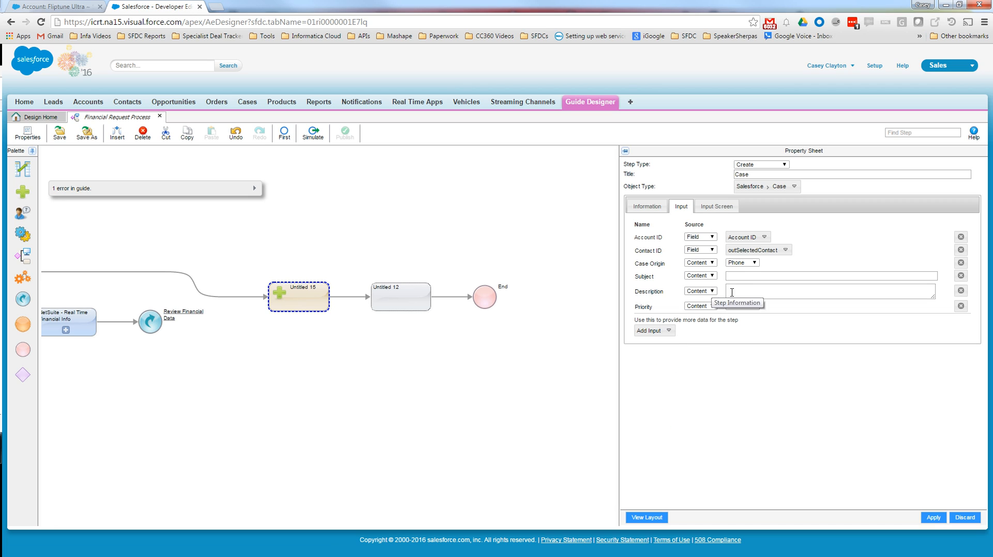
- Set the source of the Subject, Description and Priority inputs to Screen
left_click(709, 277)
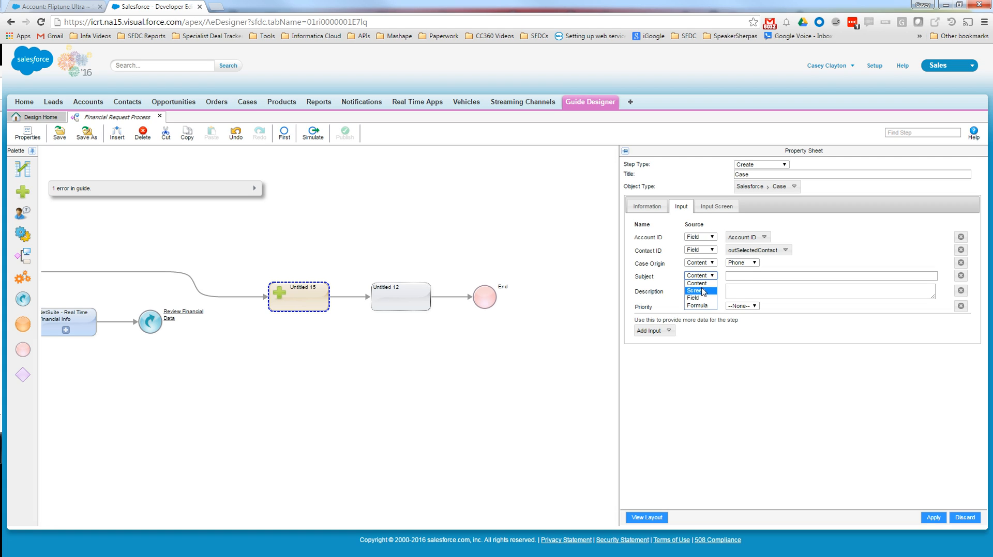
left_click(695, 291)
left_click(703, 293)
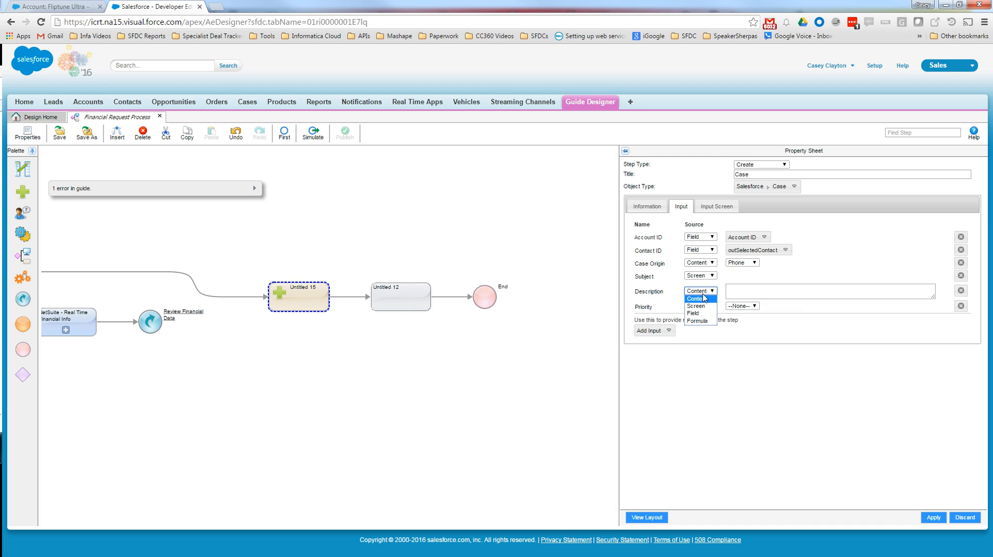
left_click(710, 307)
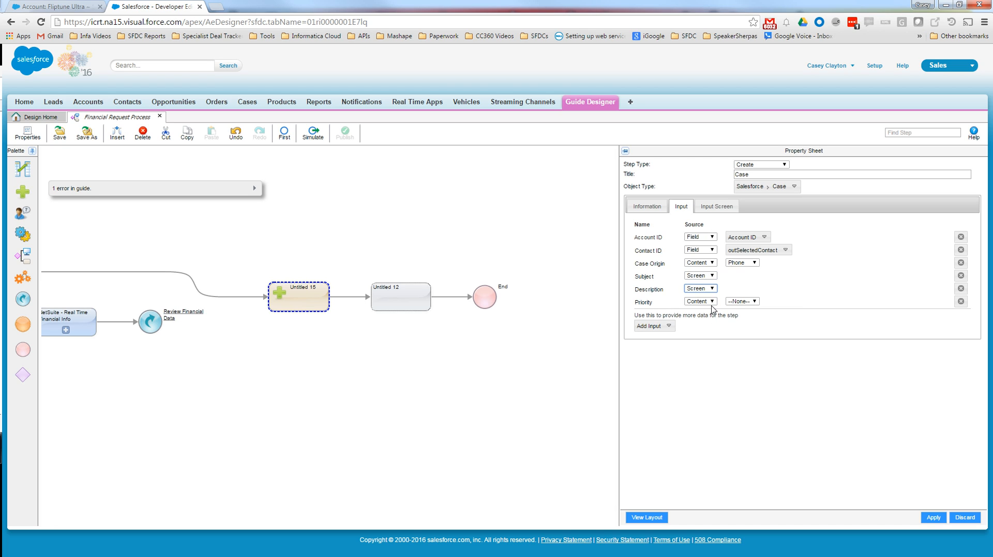
left_click(711, 302)
left_click(708, 316)
- Add an Owner ID input sourced from the field Current User and try to apply the Case step
left_click(667, 326)
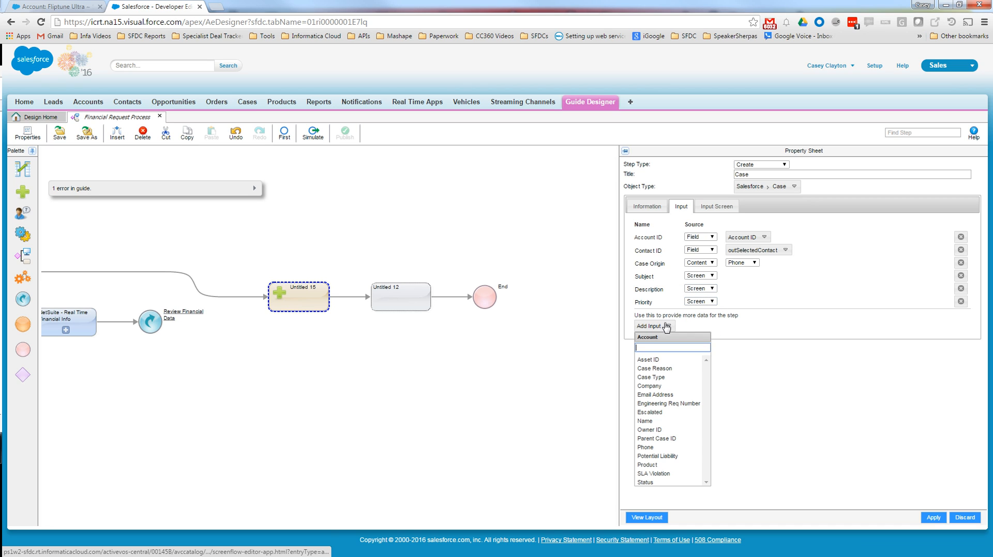
type("ow")
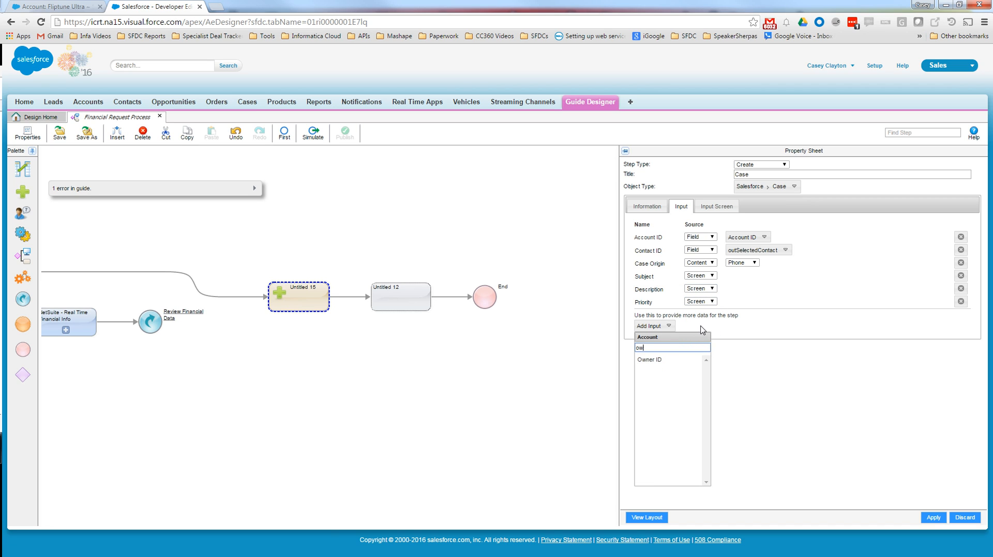
type("m")
key("BackSpace")
left_click(672, 360)
left_click(701, 315)
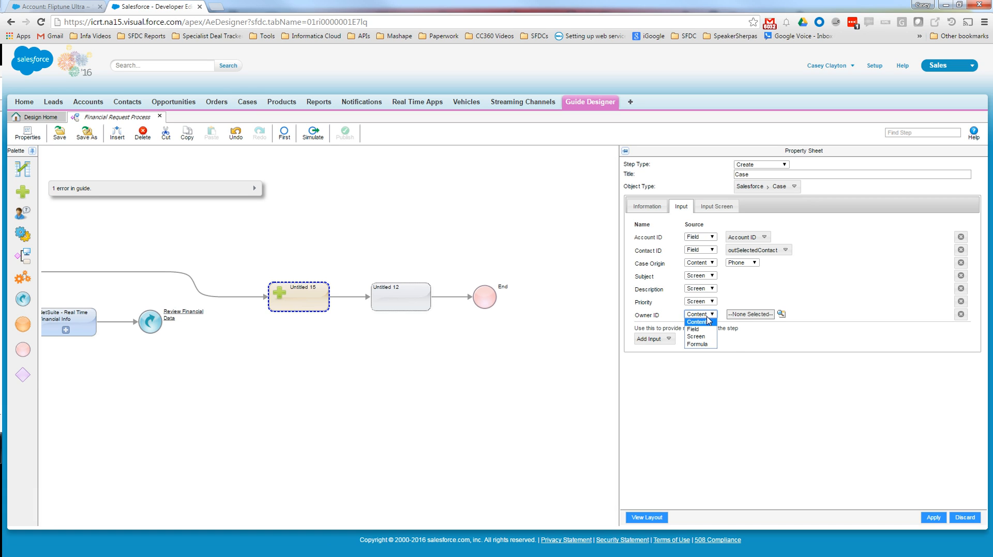
left_click(698, 323)
left_click(756, 315)
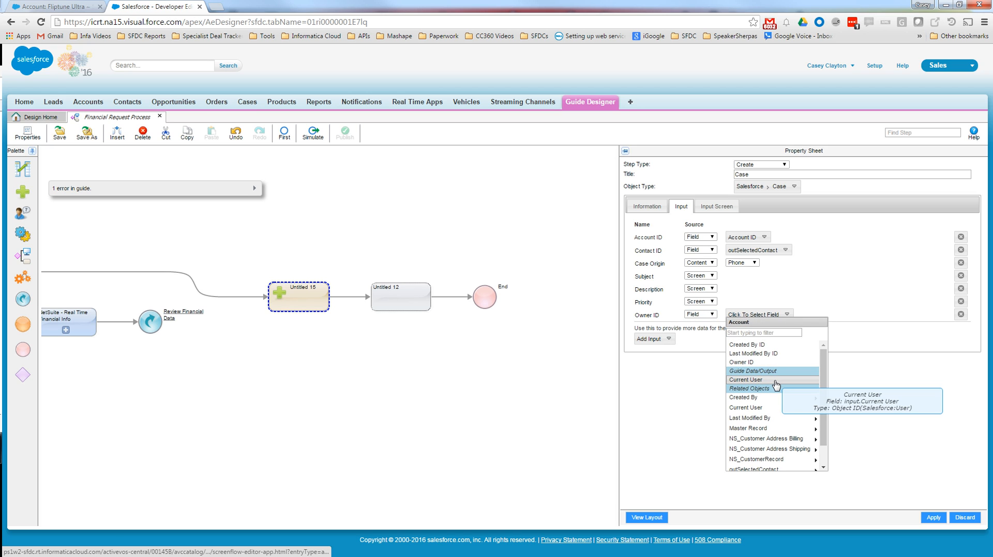
left_click(746, 380)
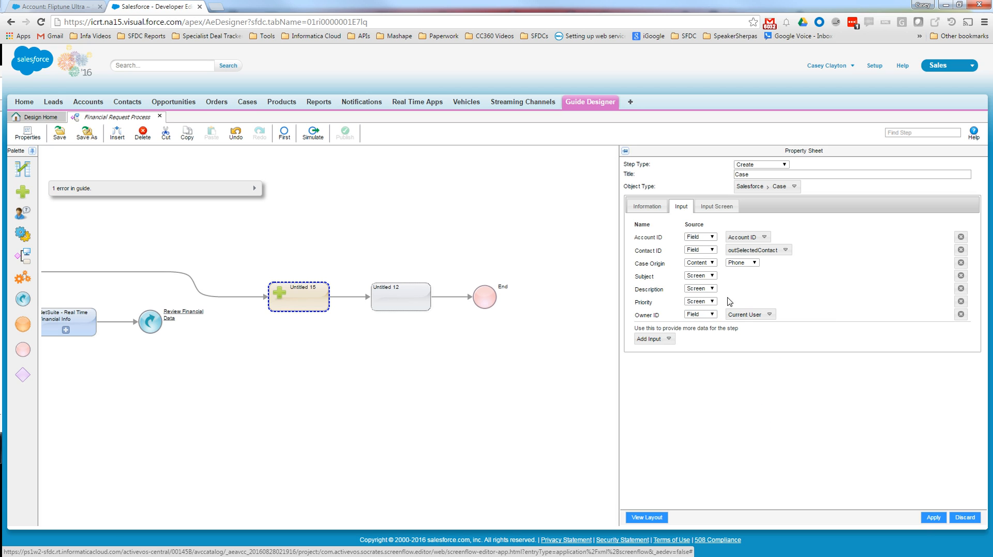
left_click(932, 521)
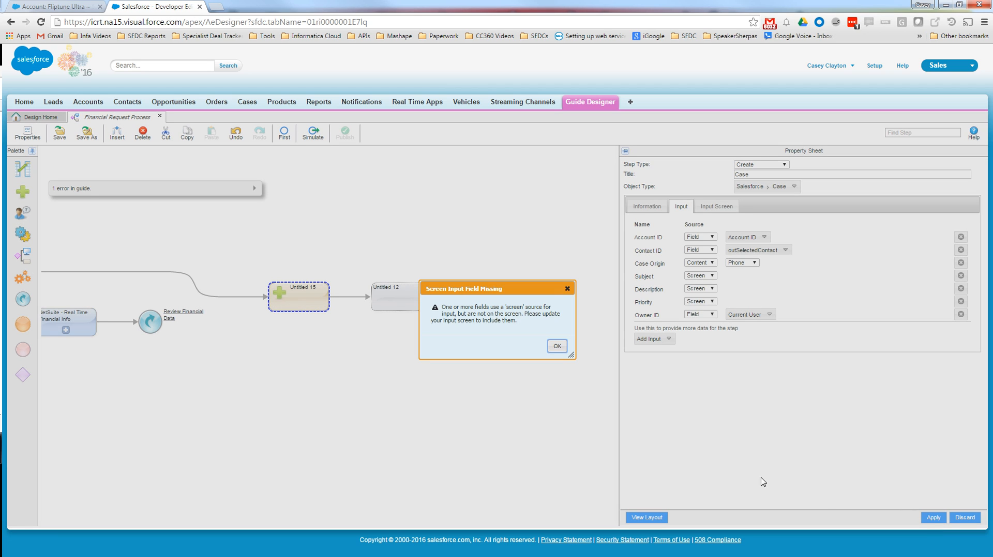
left_click(556, 347)
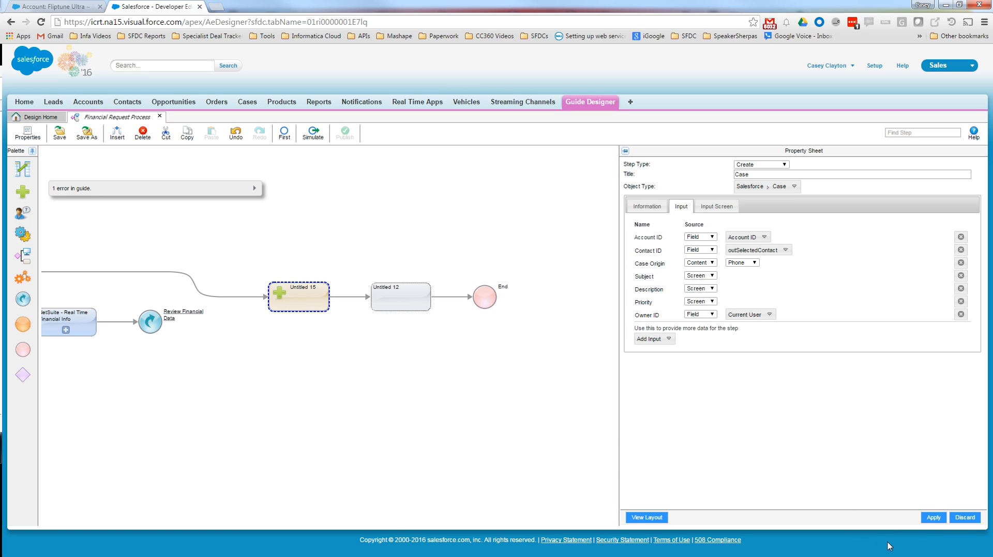
- Insert the Subject, Description and Priority fields, in that order, on the Case step's input screen
left_click(725, 209)
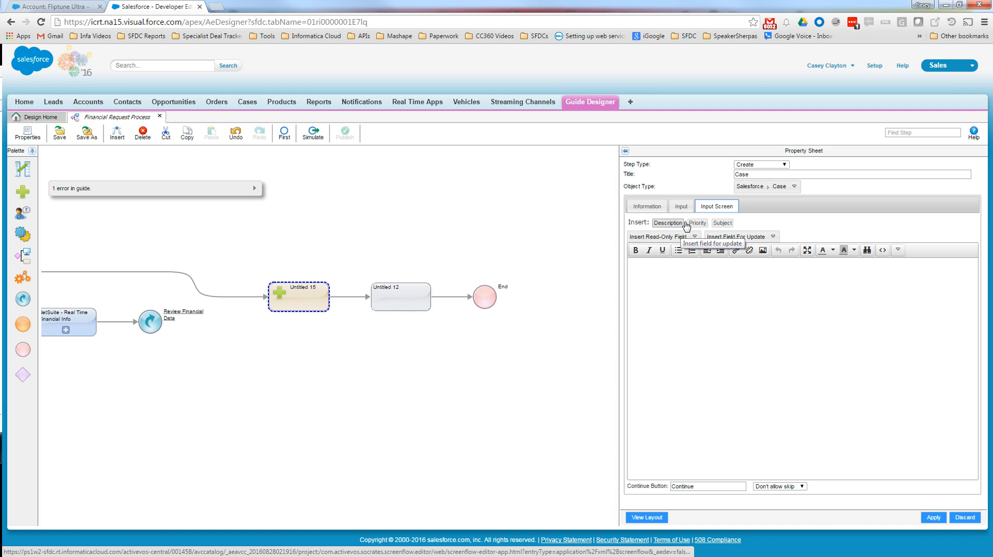
left_click(722, 223)
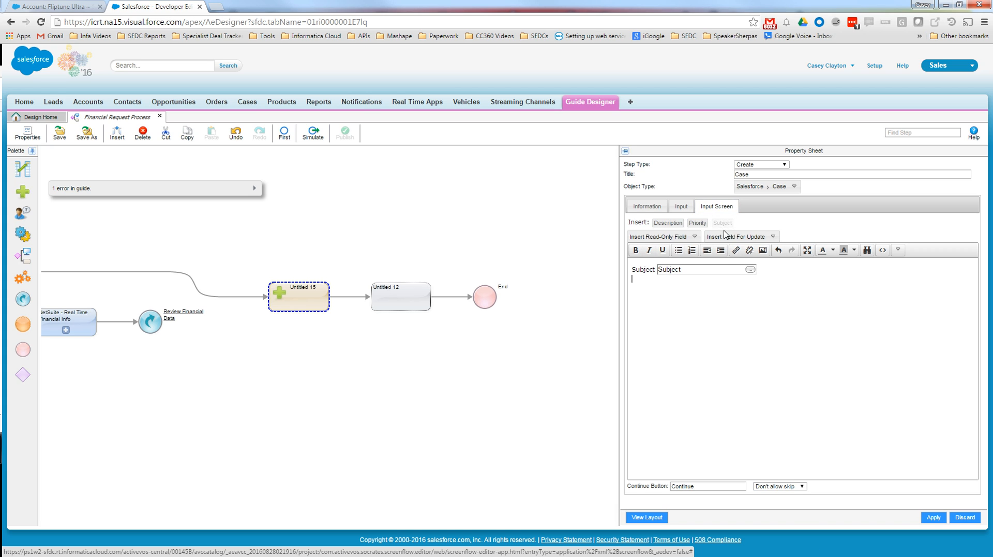
left_click(667, 223)
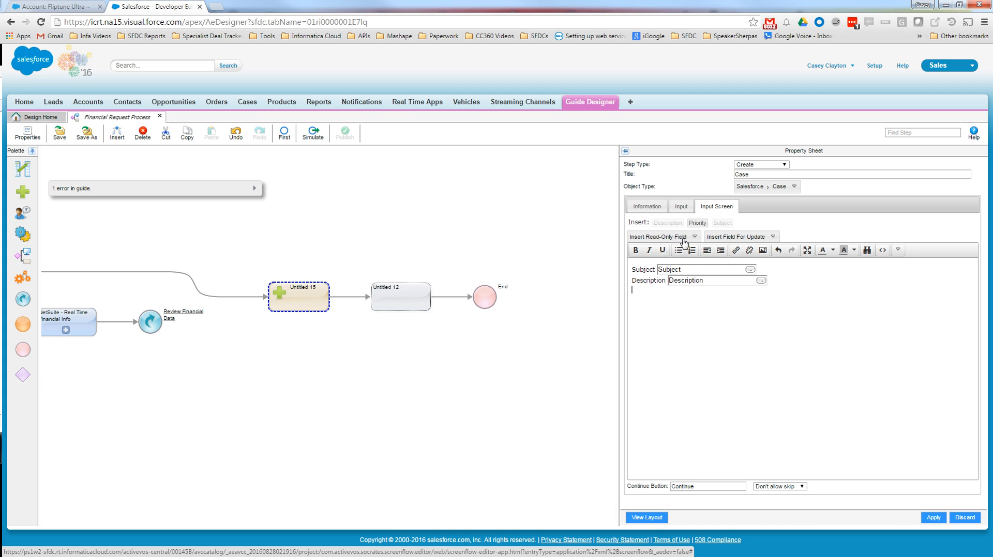
left_click(697, 223)
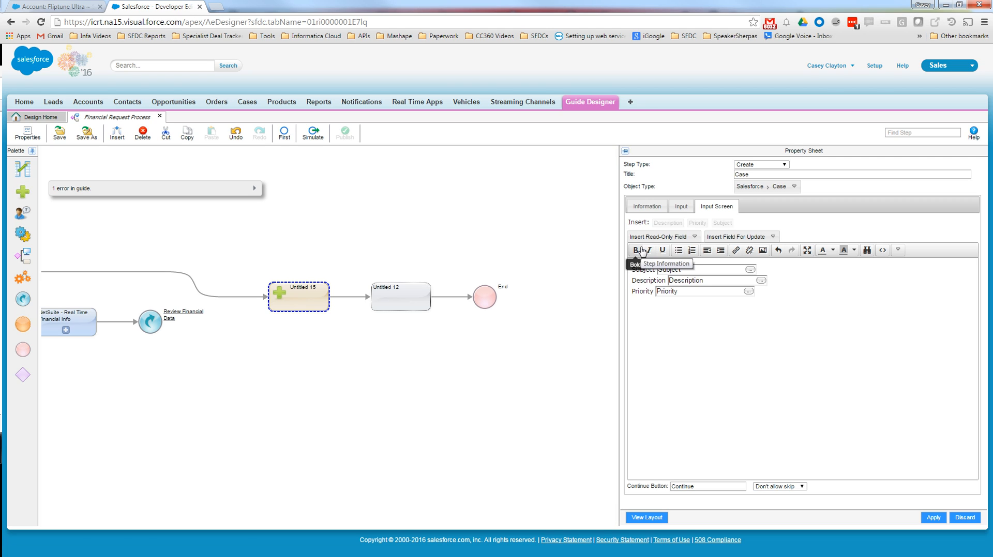
- Add the heading text "Enter Case Details" above the Subject field on the input screen
key("Return")
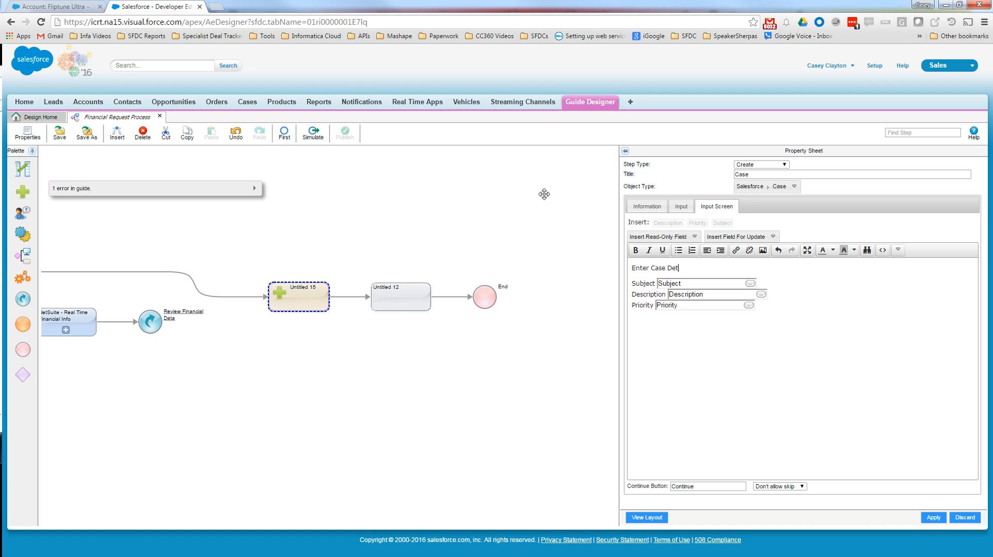
key("BackSpace")
key("BackSpace")
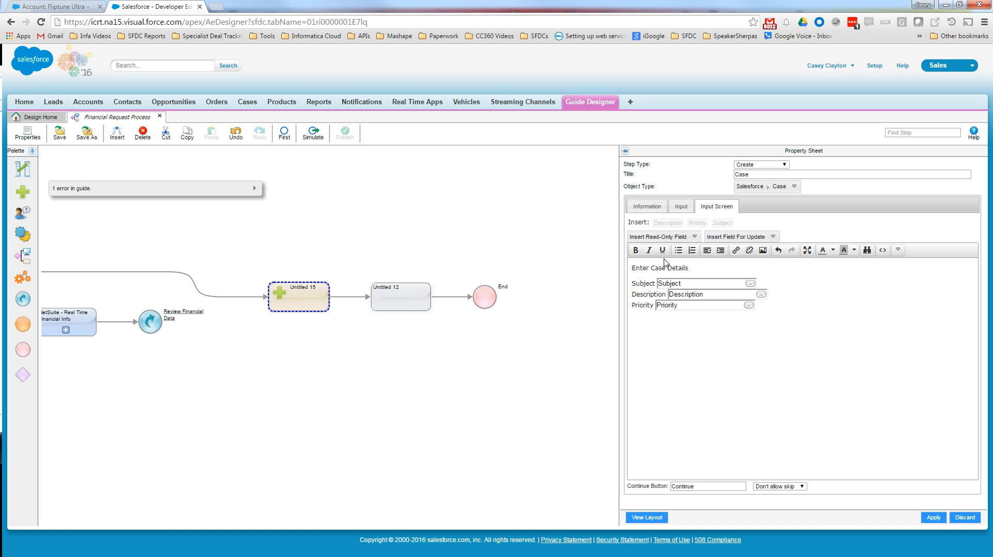
- Set the Subject field's default value to "Phone Case for" followed by the Account Name field
left_click(749, 284)
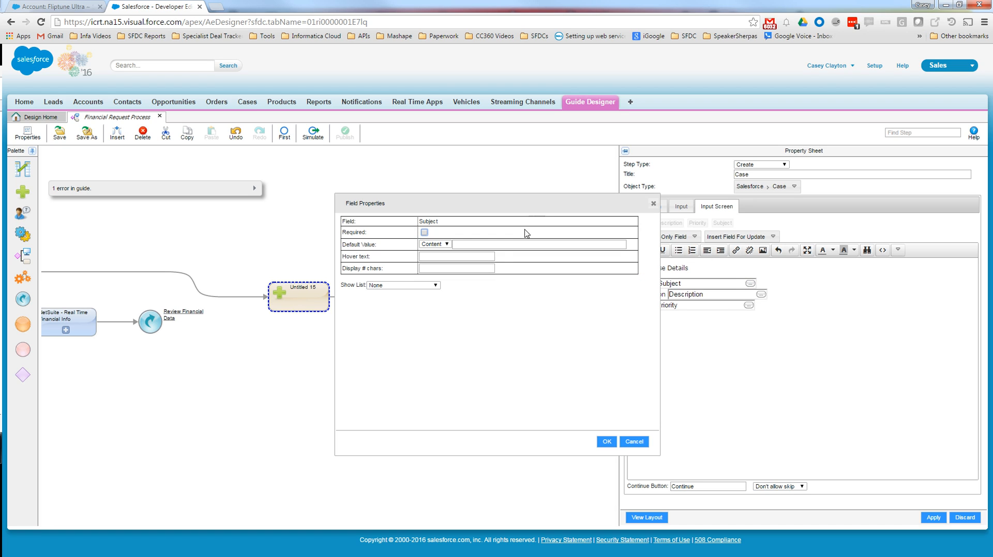
left_click(470, 244)
left_click(632, 245)
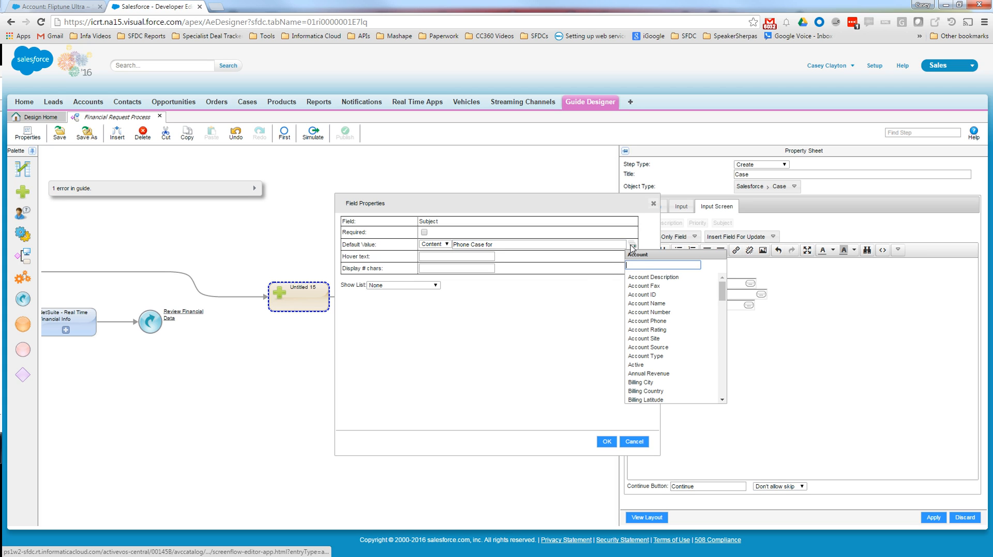
left_click(672, 304)
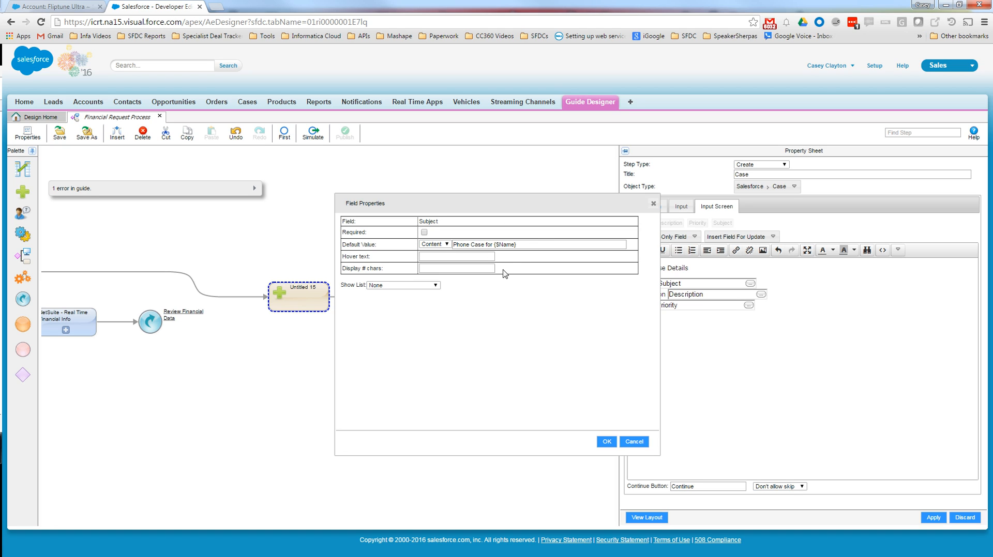
left_click(608, 442)
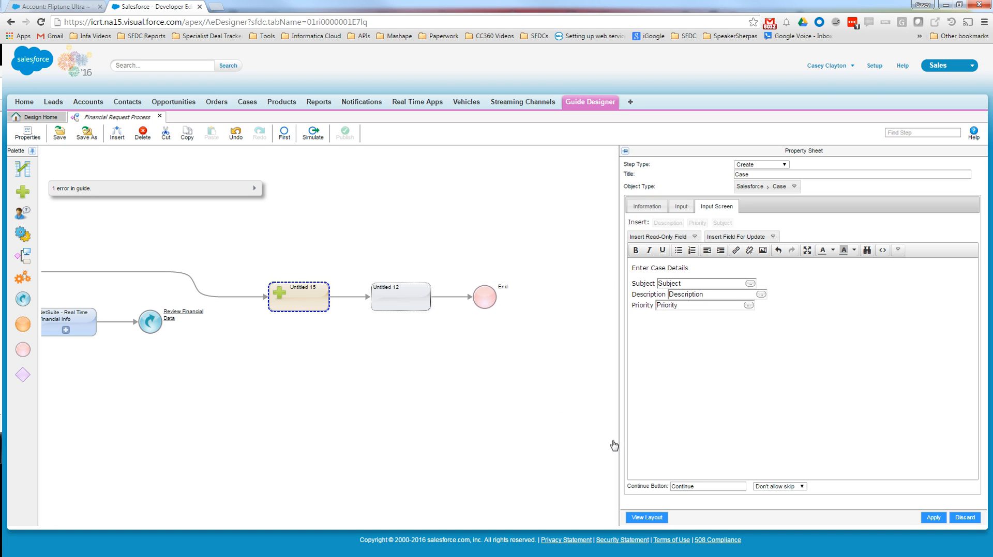
- Insert the NS_Customer Overdue Balance field as the default value of the Description field
left_click(761, 295)
left_click(514, 244)
left_click(632, 246)
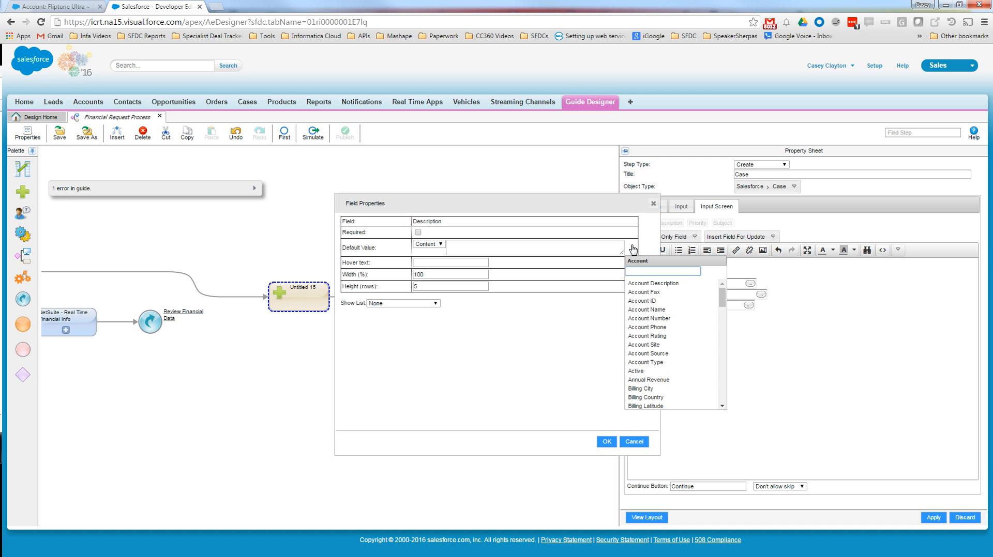
type("ns")
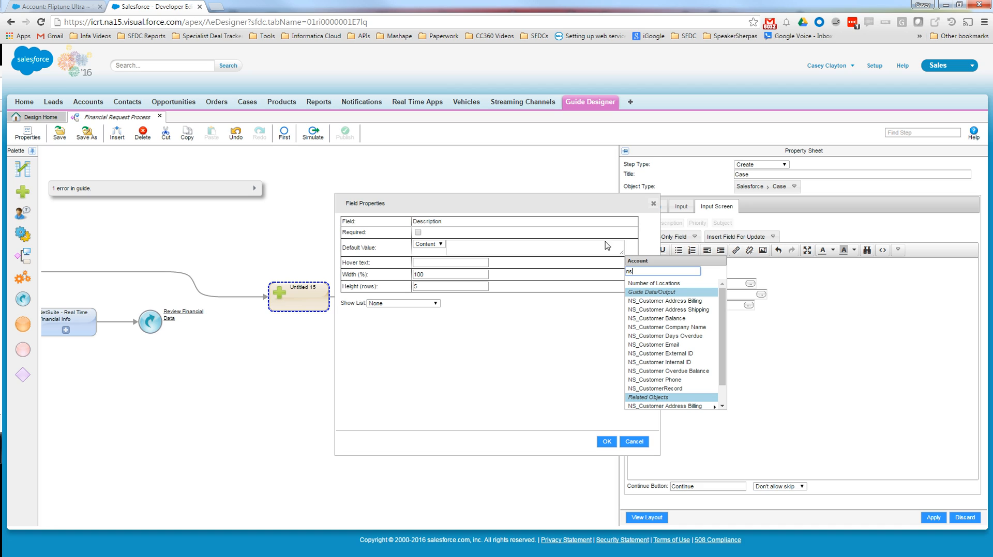
left_click(703, 373)
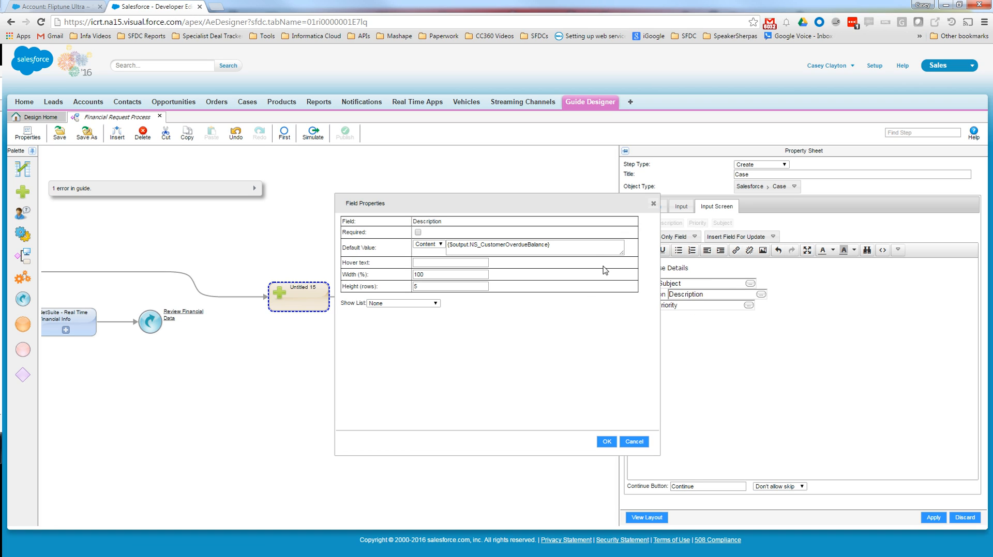
- Prefix the Description field's default value with the text "Overdue Balance:" and accept the field properties
left_click(589, 244)
key("Home")
type("Overdue Bala")
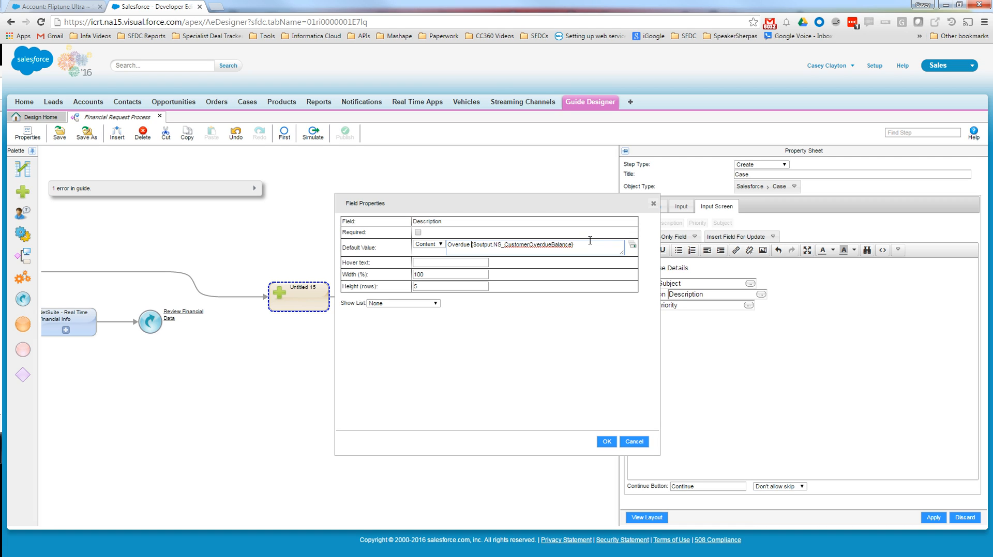
type("nce:")
key("BackSpace")
key("BackSpace")
type(":")
left_click(606, 441)
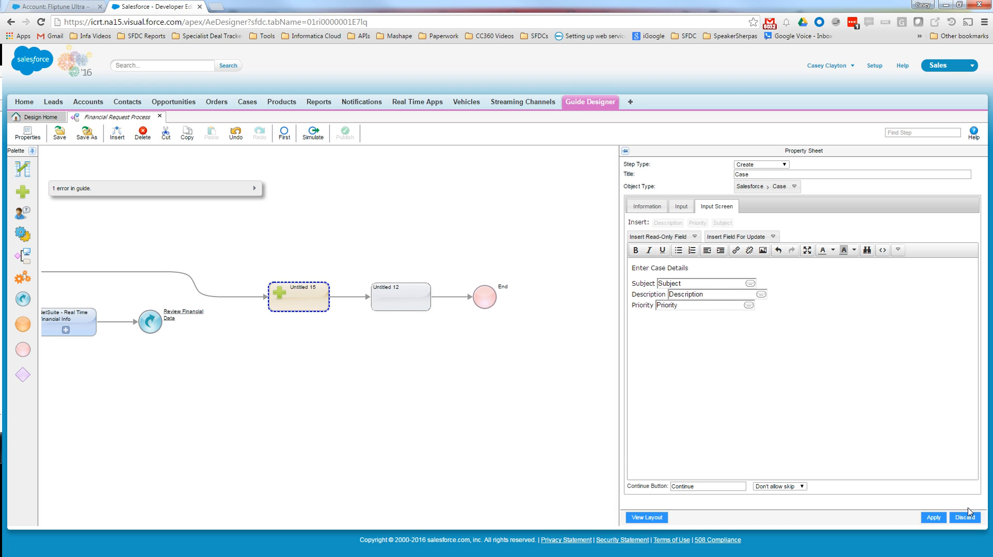
- Apply the Case step's settings, then save and publish the guide
left_click(933, 517)
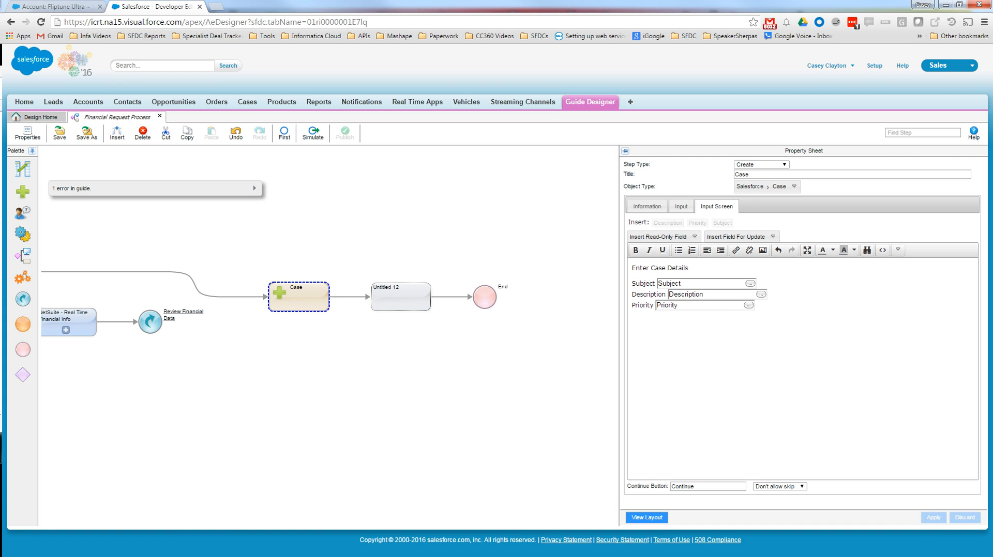
left_click(59, 136)
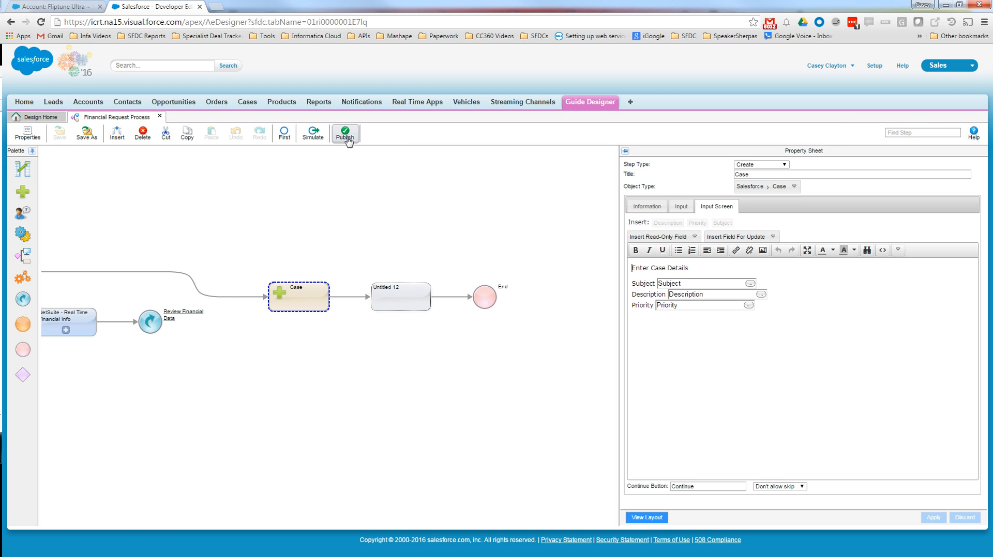
left_click(346, 136)
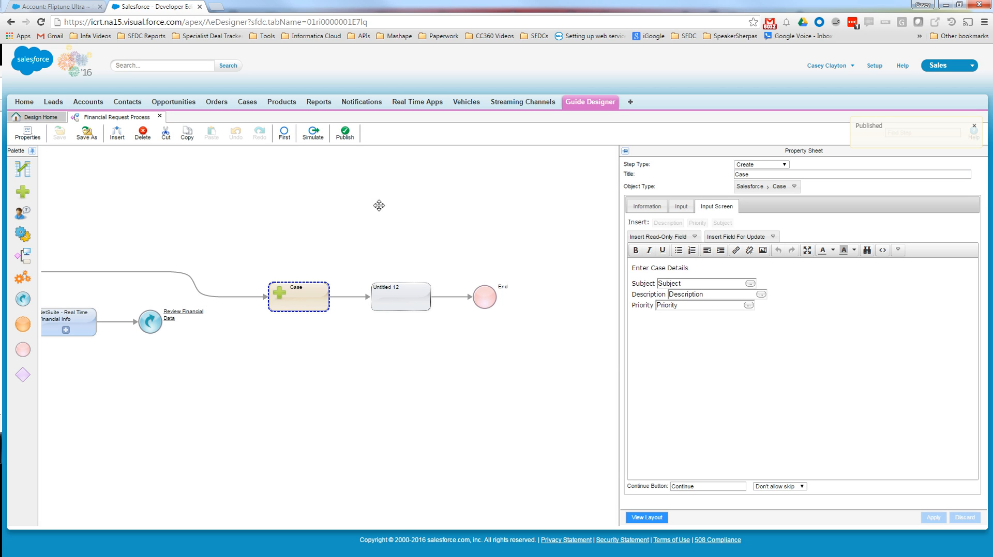
- Delete the Untitled 12 step between the Case step and the End step
left_click(402, 313)
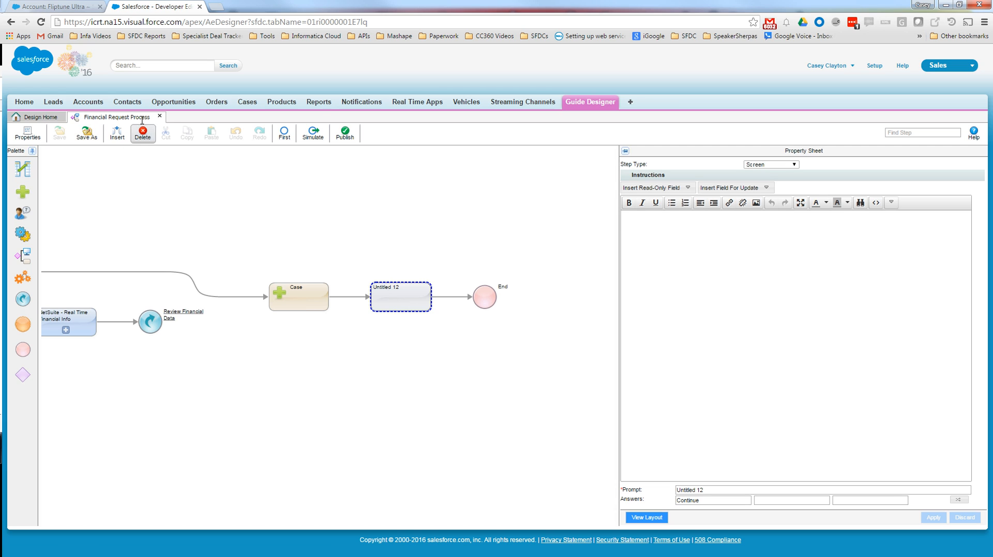
left_click(142, 134)
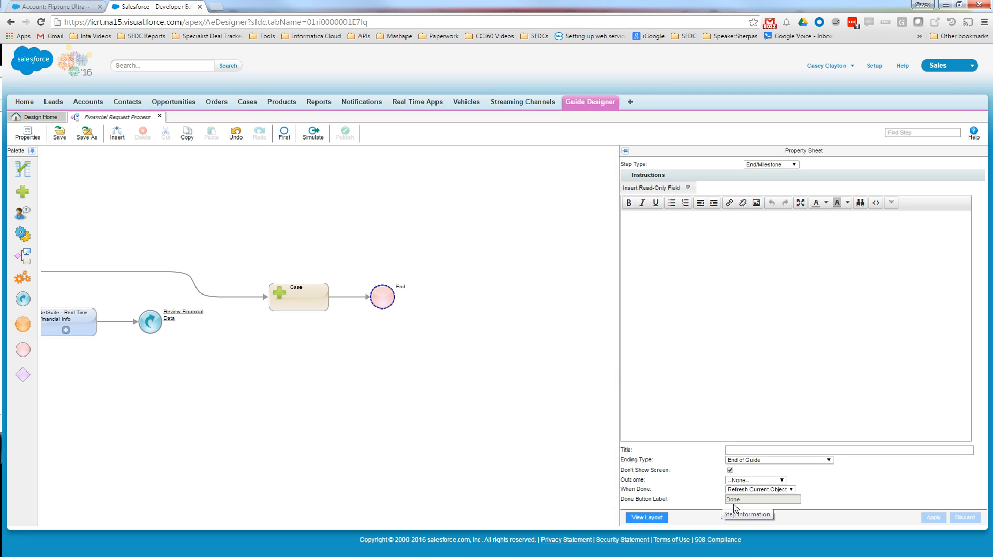
- Set the End step's When Done action to Go to Other Object with Created Case, and republish the guide
left_click(791, 490)
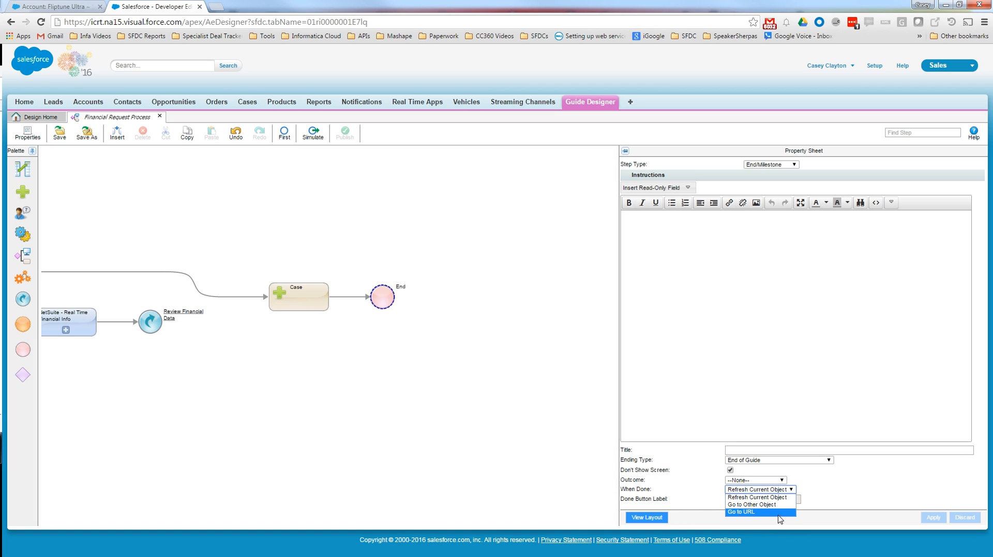
left_click(778, 505)
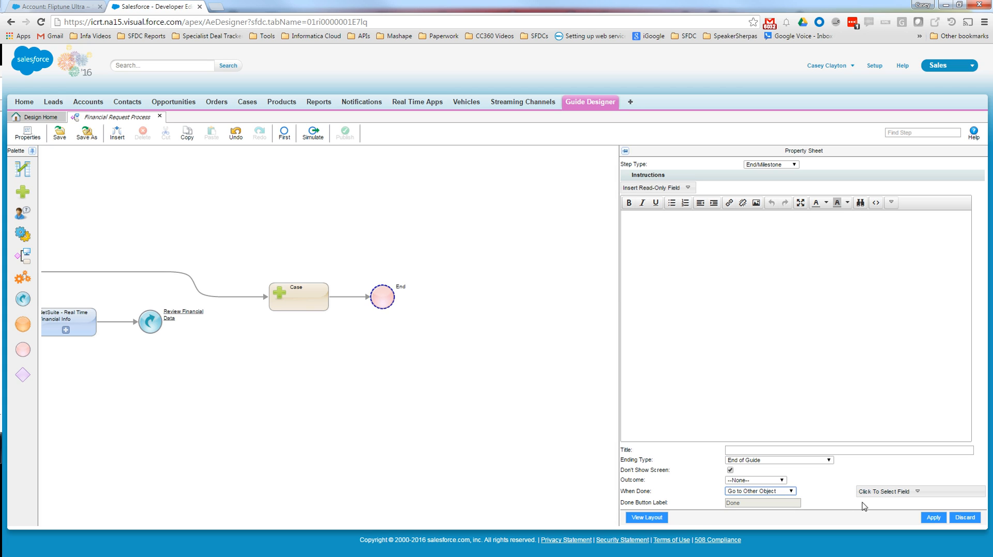
left_click(880, 492)
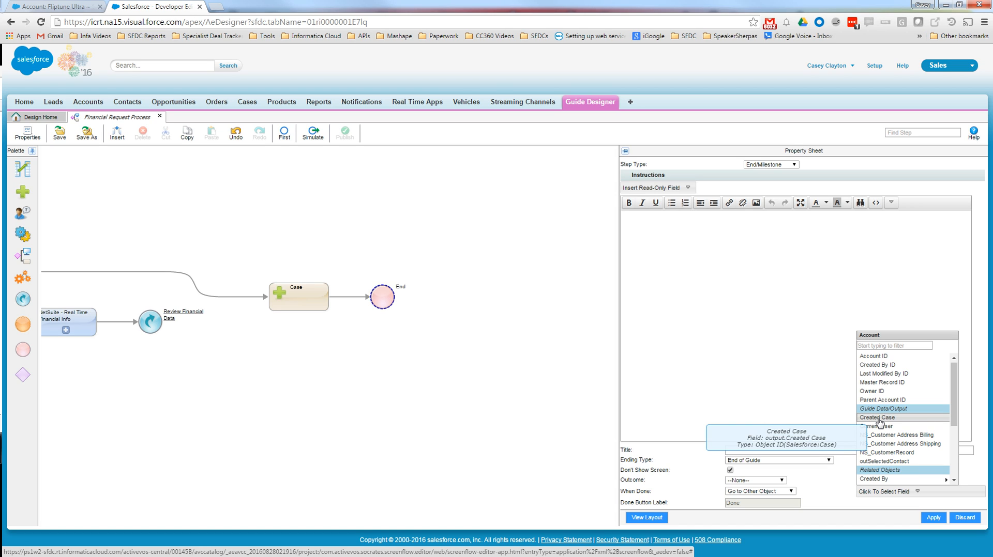
left_click(877, 418)
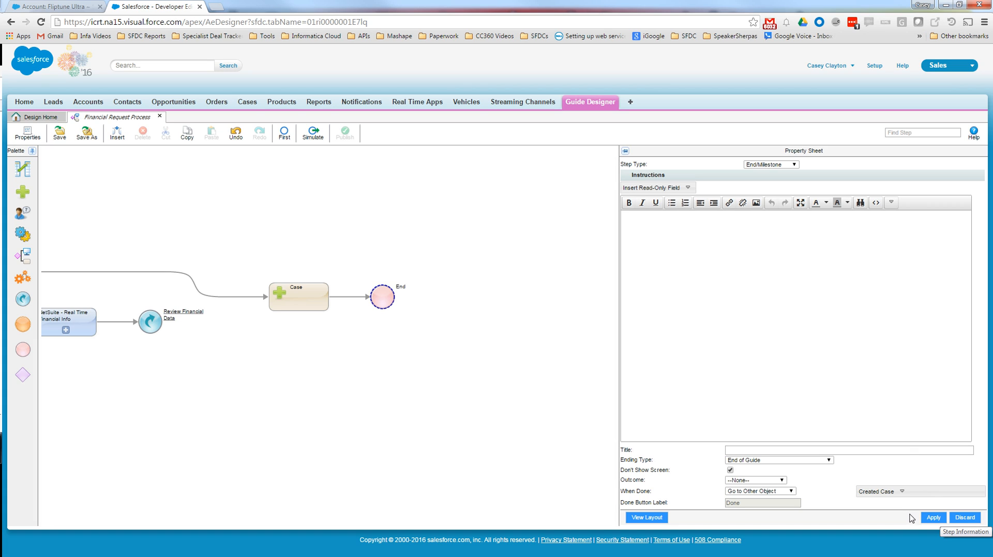
left_click(933, 519)
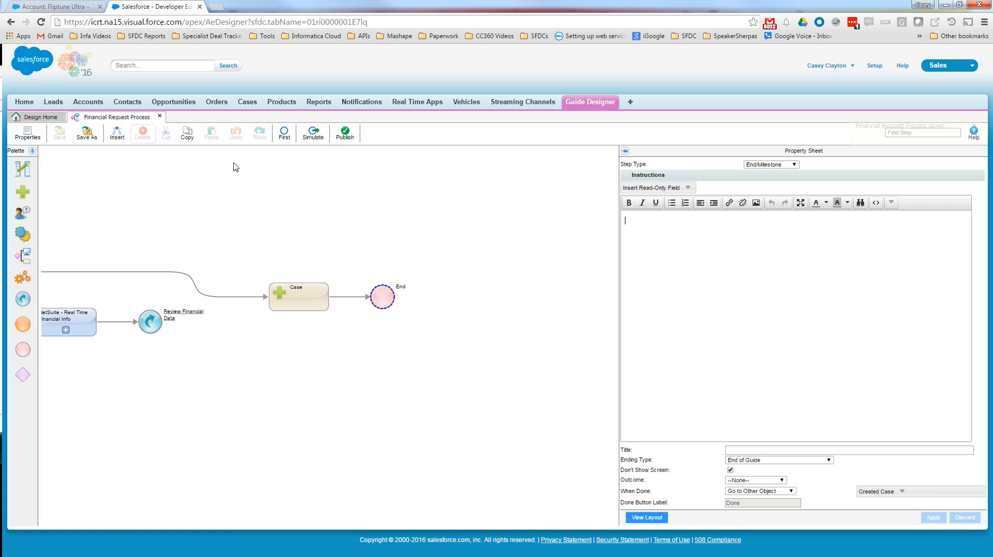
left_click(340, 132)
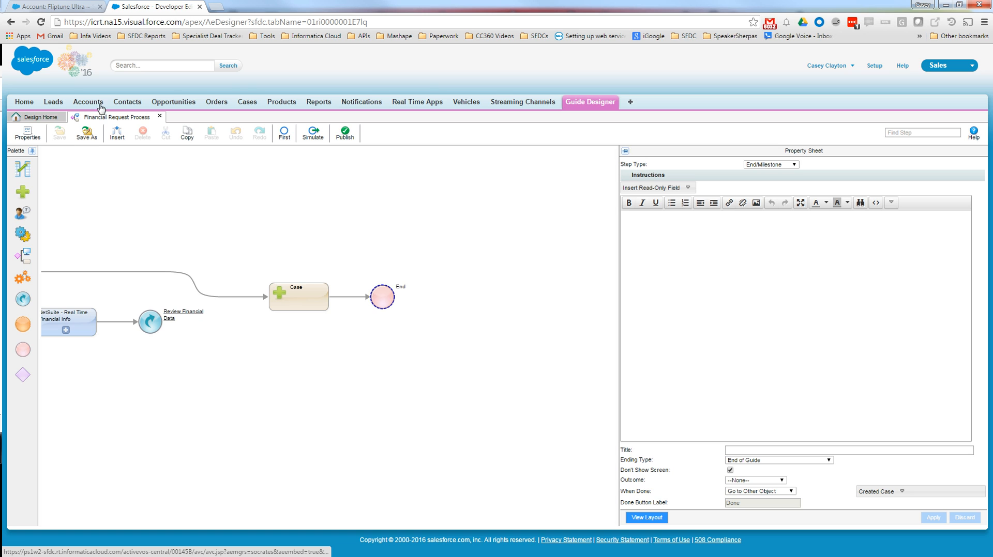
- Reload the Fliptune Ultra account page and launch the Financial Request Process guide from its process apps
left_click(86, 11)
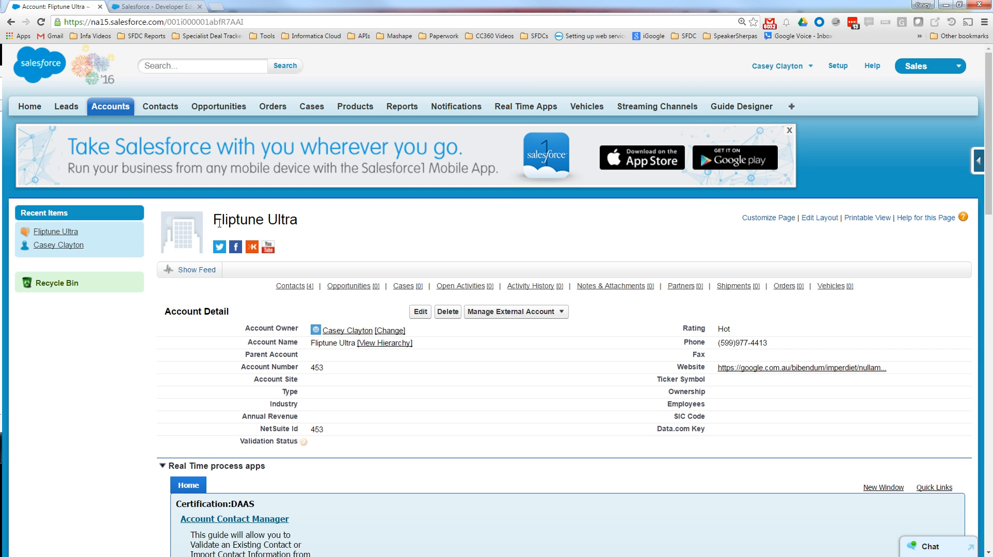
scroll(254, 257, "down", 2)
left_click(41, 21)
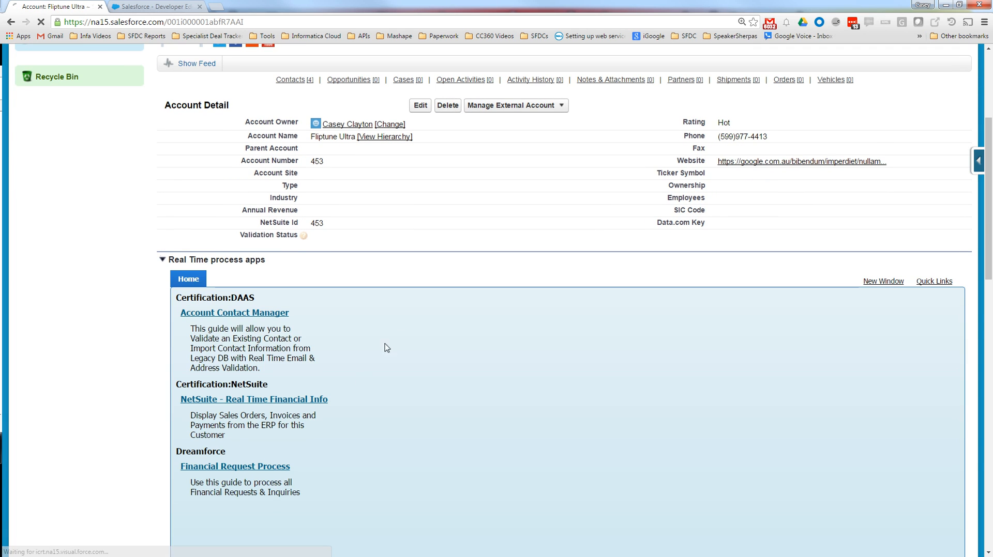
scroll(252, 469, "down", 2)
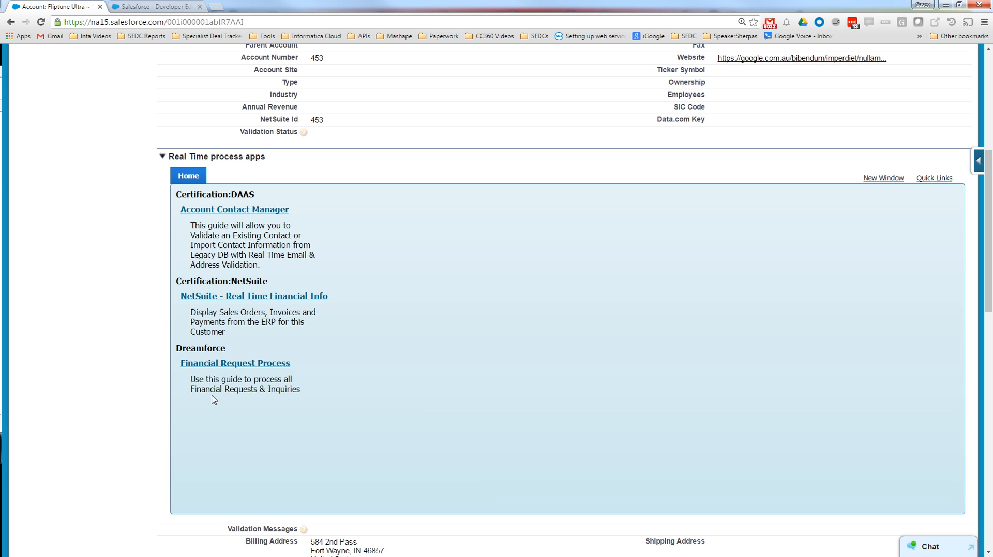
left_click(253, 364)
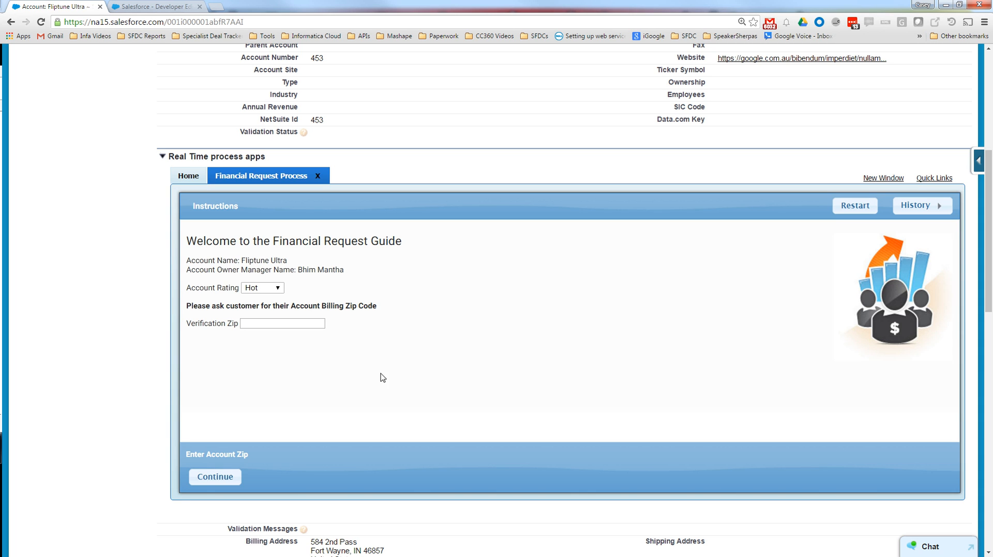
- Enter the account's billing zip code as the Verification Zip and continue to the contact list
left_click(305, 328)
type("46")
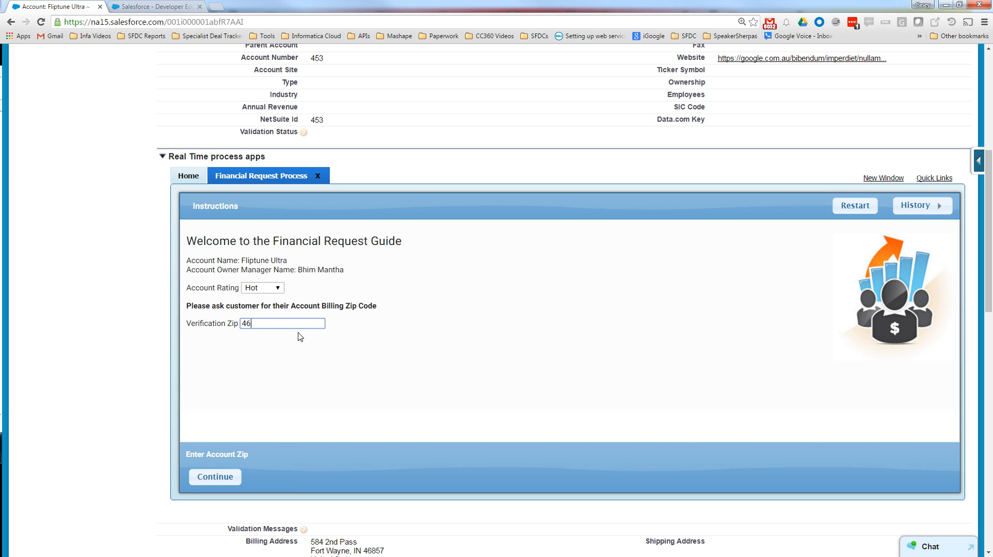
type("857")
left_click(212, 475)
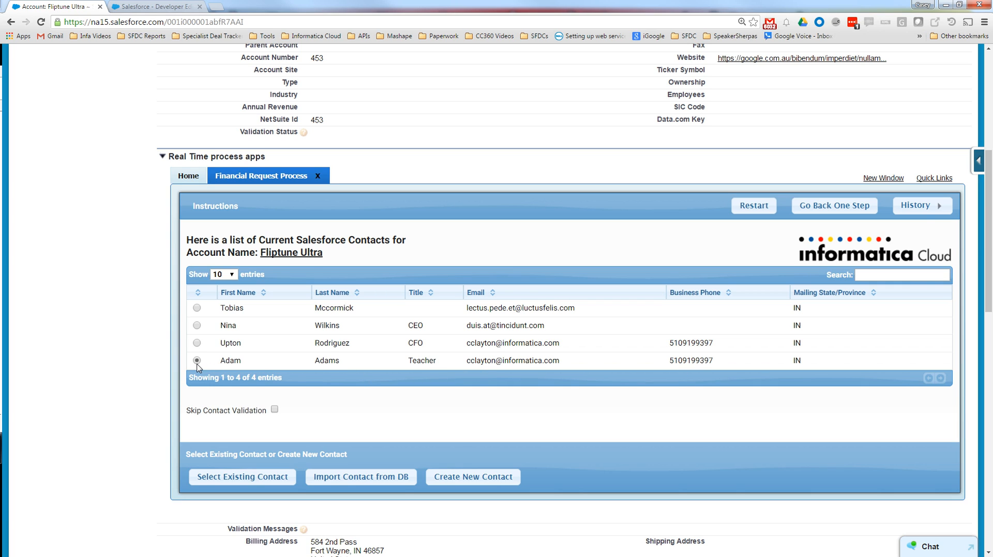
- Use the existing contact titled Teacher with Skip Contact Validation enabled, and continue past the NetSuite financial data to the case details
left_click(275, 410)
left_click(268, 481)
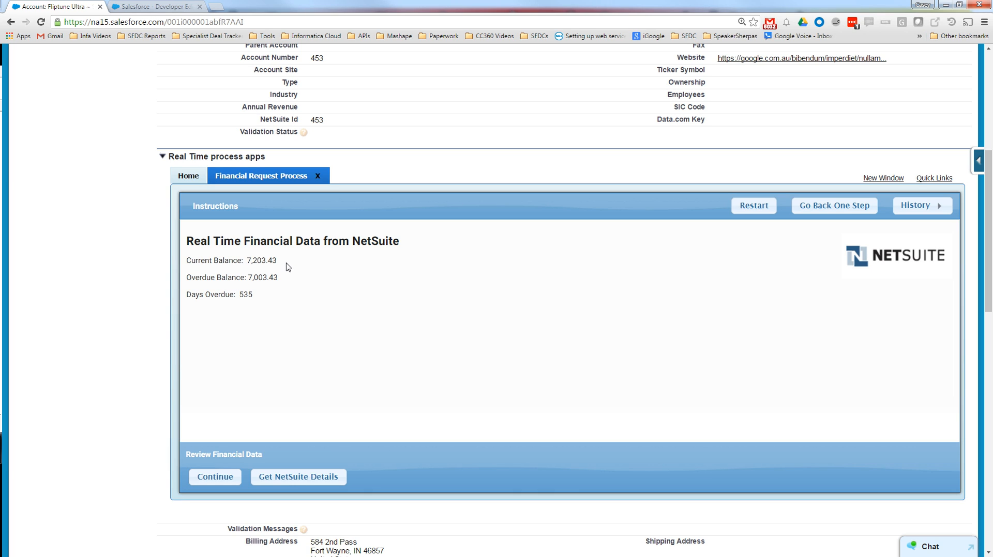
left_click(226, 484)
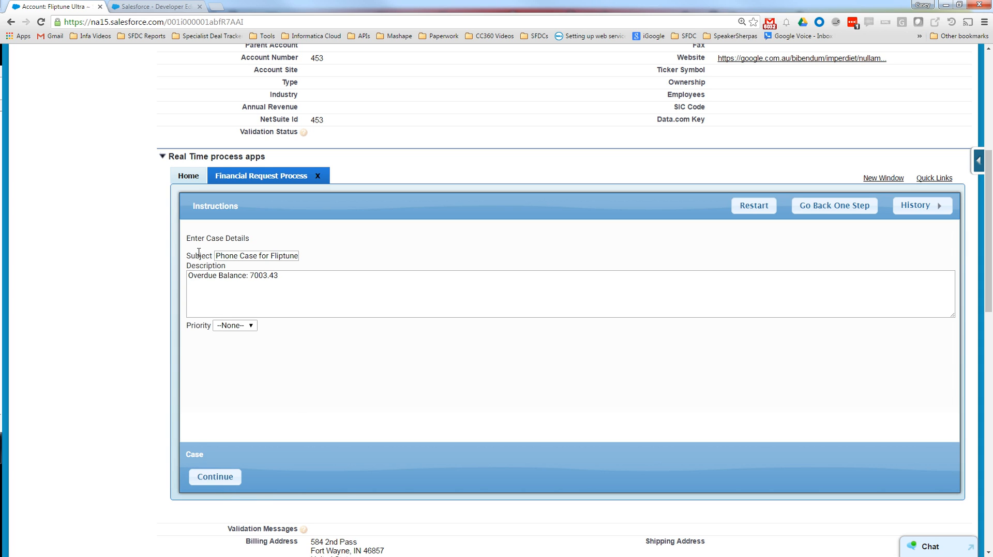
- Add the line "They want to know why they owe us so much money" to the case Description
left_click_drag(267, 258, 517, 279)
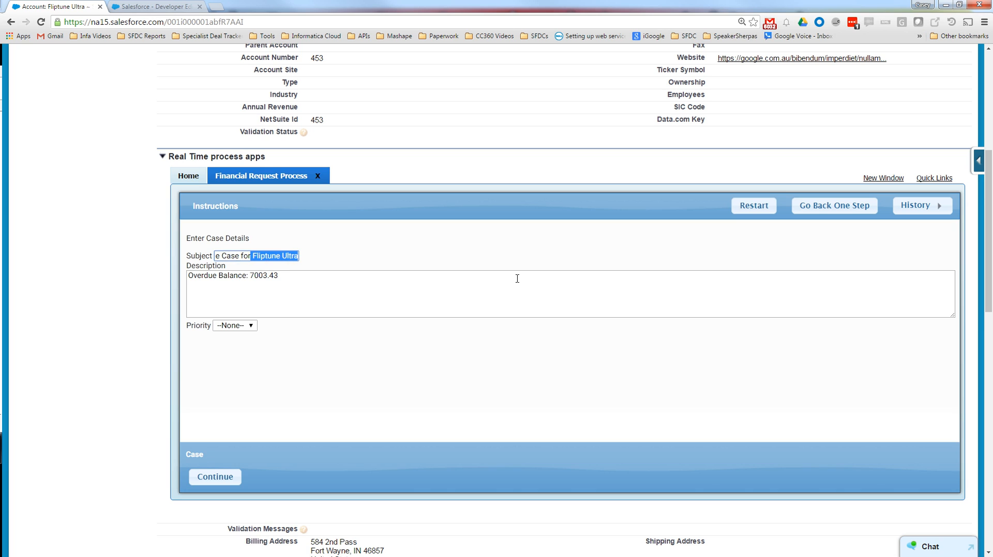
left_click(212, 275)
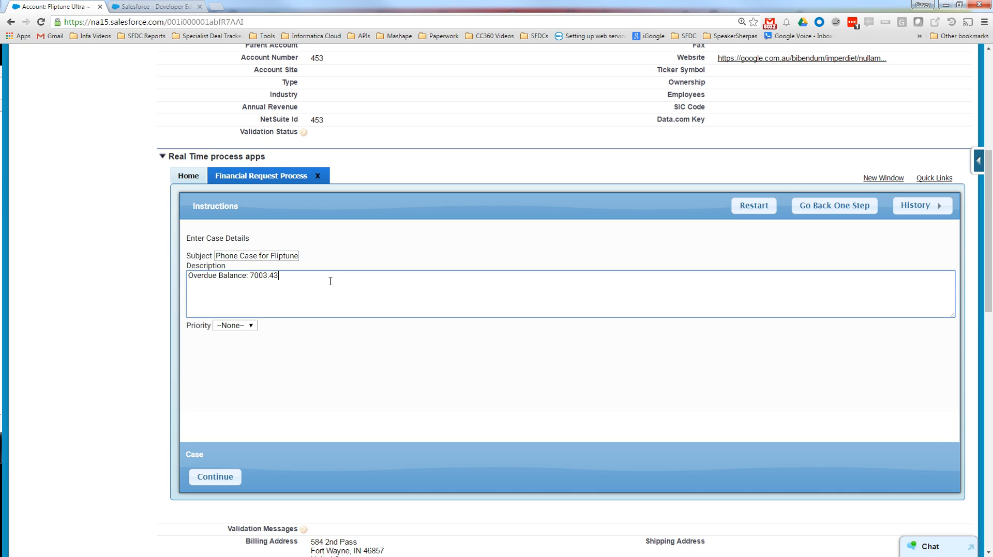
type("They want to know why they")
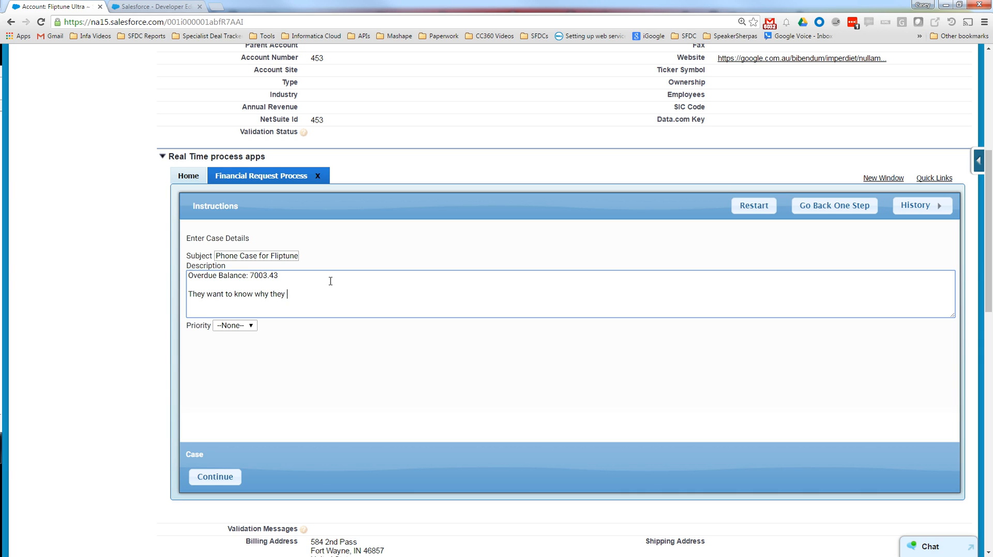
type("owe us so mmuch money")
- Set the case Priority to Medium and continue the guide to create the case
left_click(236, 326)
left_click(235, 357)
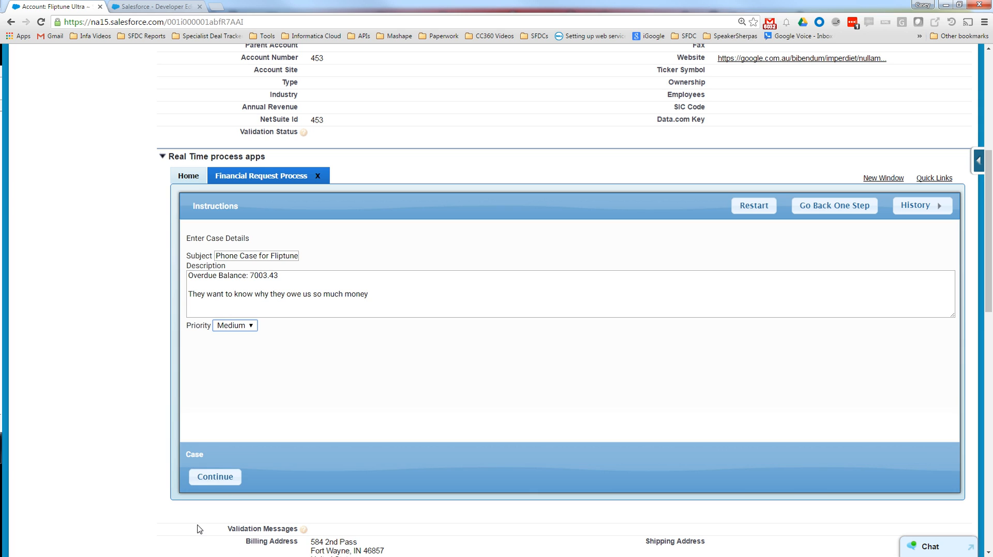
left_click(208, 488)
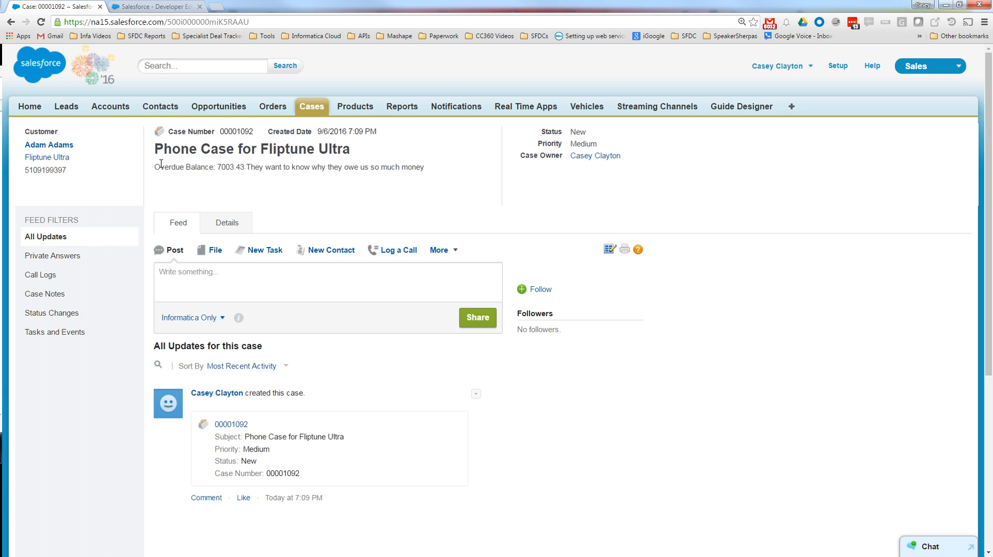
- Review the created case's description and its detail fields
left_click_drag(161, 169, 453, 181)
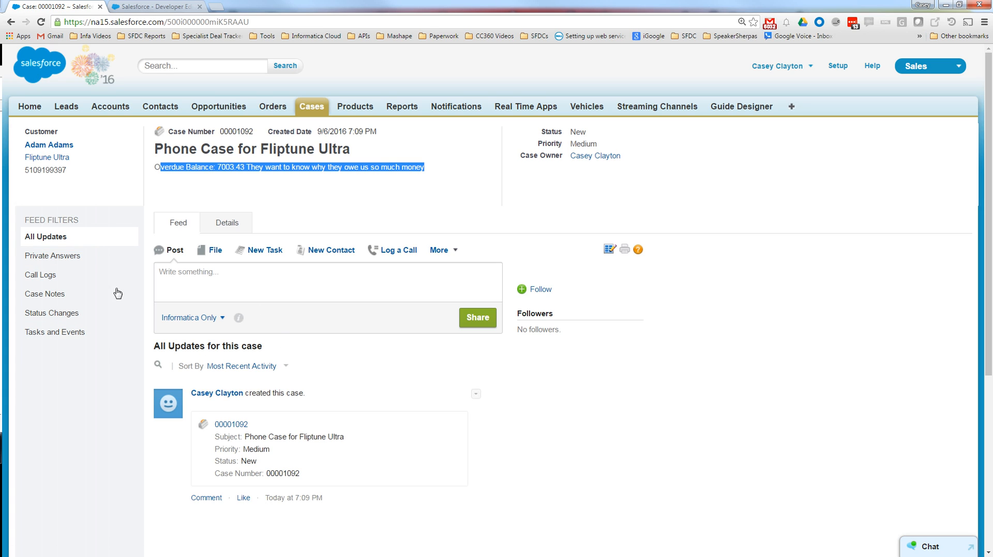
left_click(237, 227)
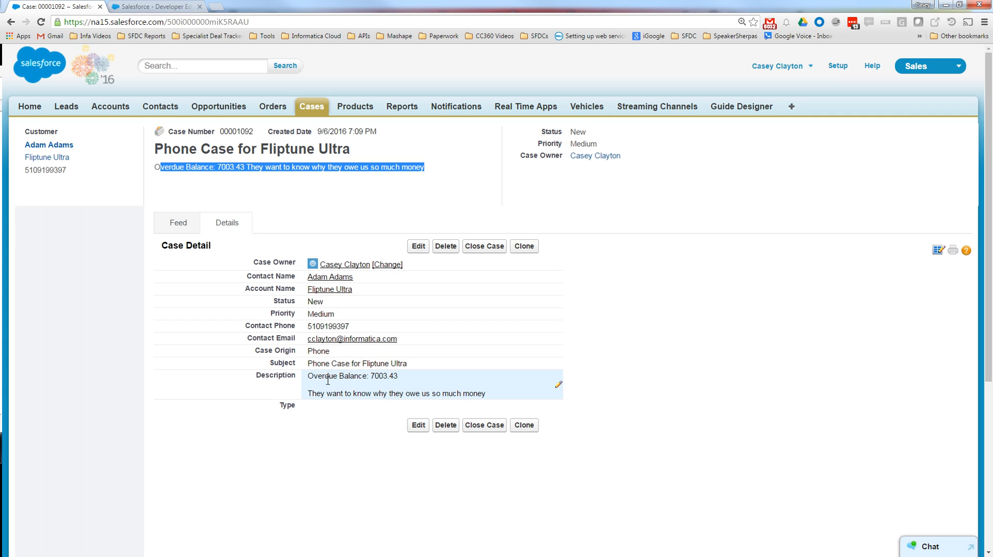
scroll(432, 359, "down", 5)
left_click(179, 8)
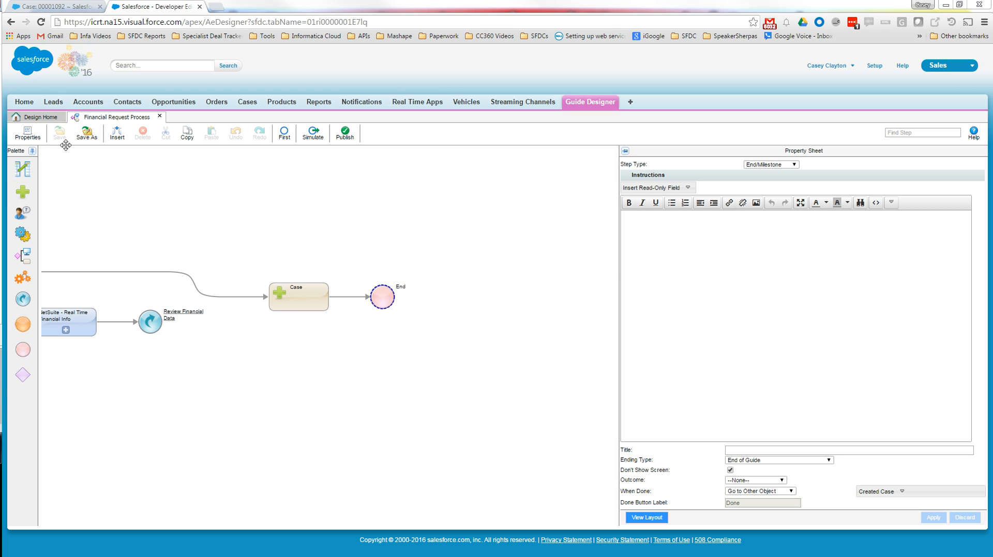
left_click(66, 8)
scroll(326, 245, "up", 5)
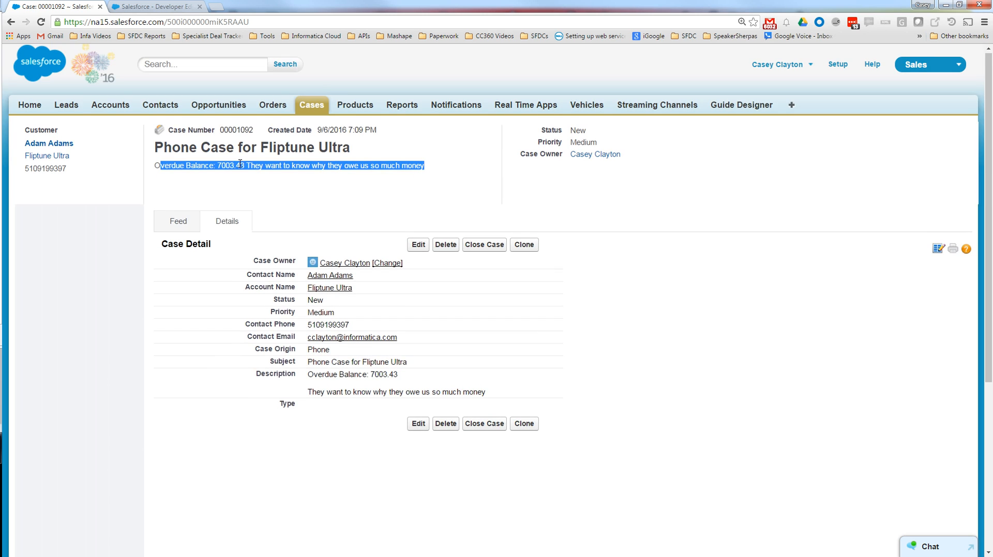
- Check the case's feed and its status changes, then return to the guide in Guide Designer
left_click(178, 223)
scroll(340, 332, "down", 3)
scroll(332, 332, "down", 3)
scroll(332, 332, "up", 5)
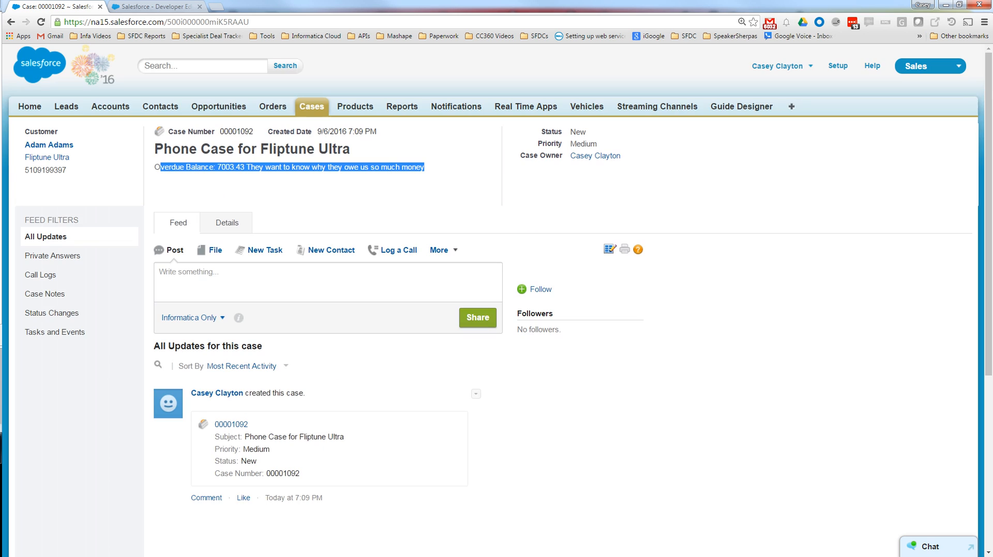
left_click(54, 314)
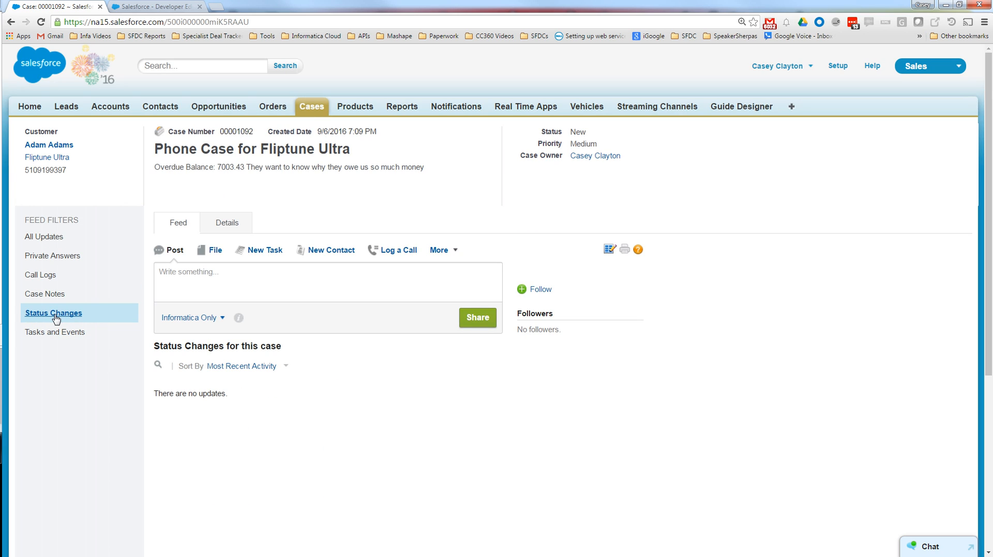
left_click(164, 7)
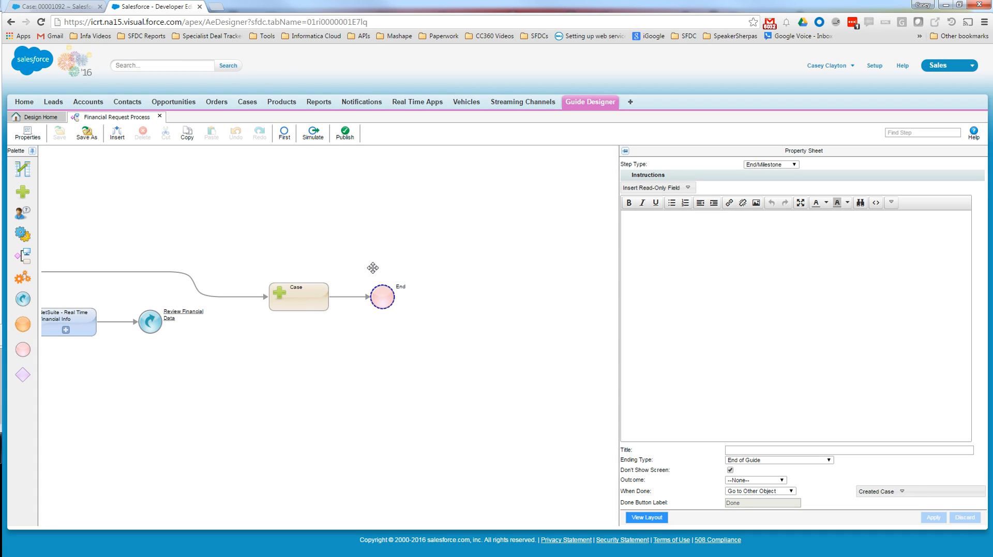